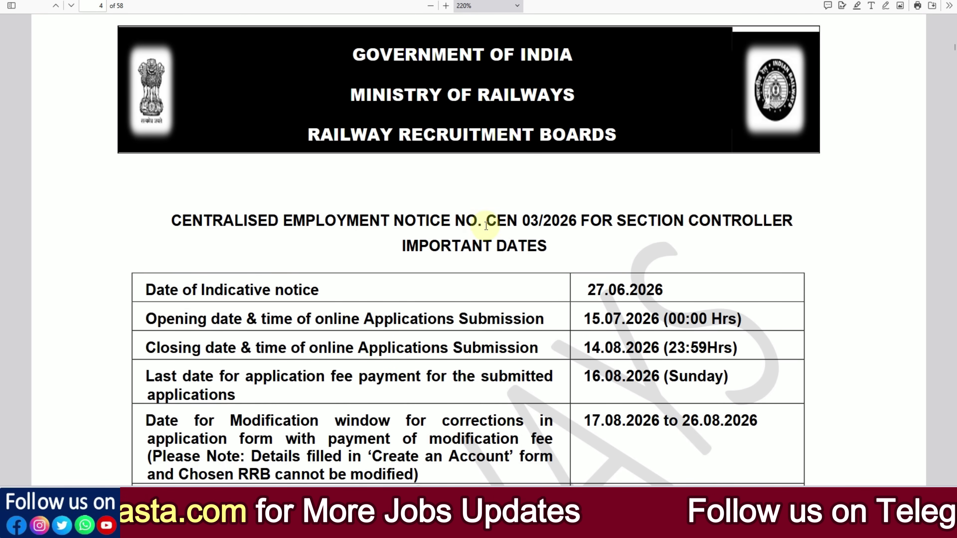
# Scroll through the notice's vacancy details to Annexure-A's Section Controller post parameters on page 38.
pyautogui.scroll(-2, 487, 237)
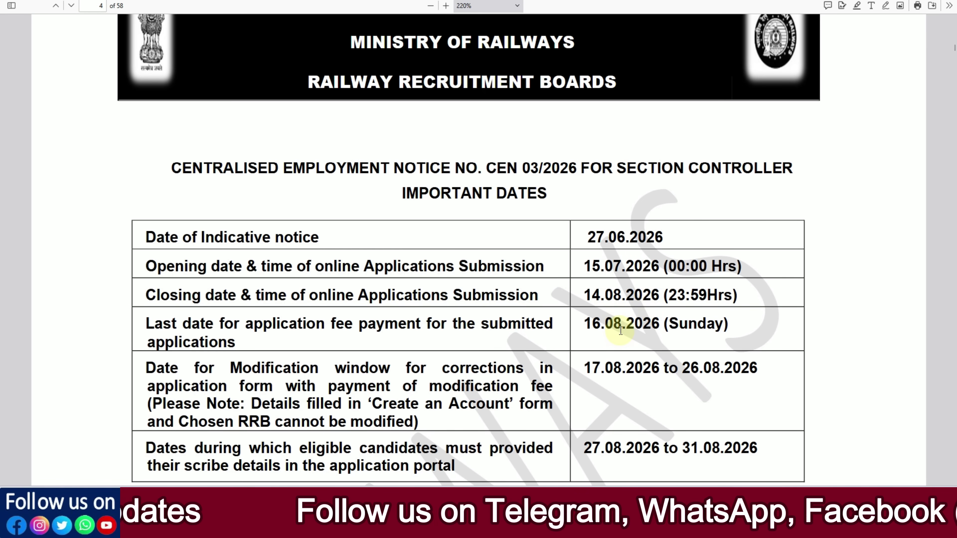
pyautogui.scroll(-15, 620, 328)
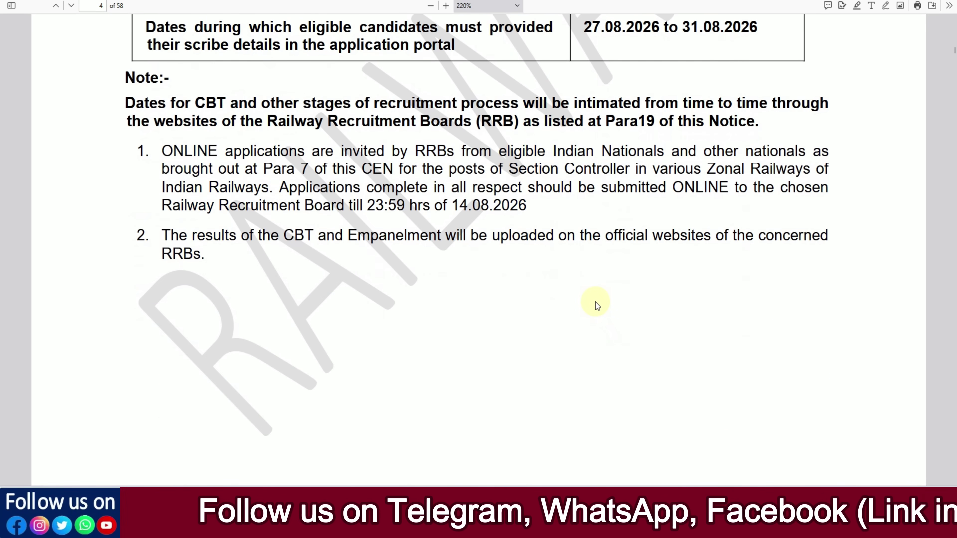
pyautogui.scroll(-10, 601, 298)
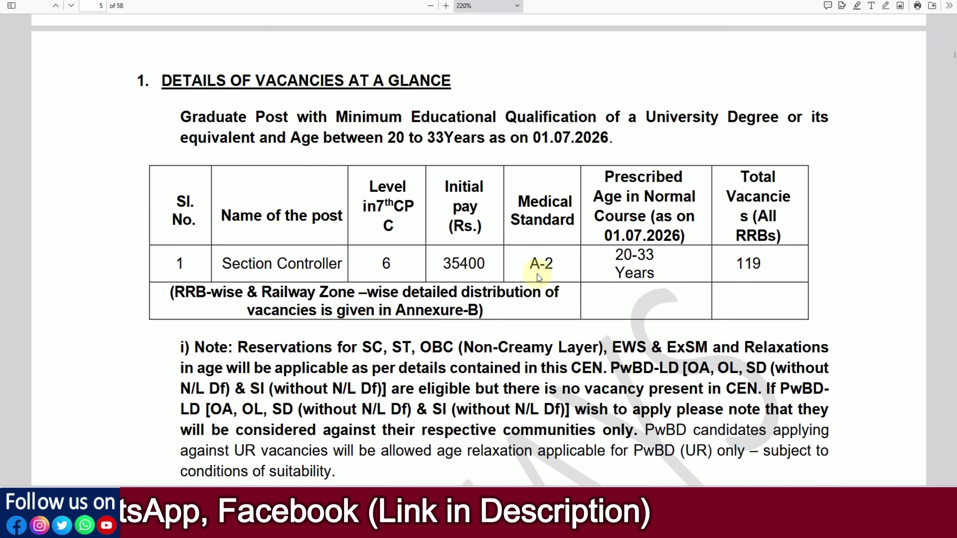
pyautogui.scroll(-4, 585, 307)
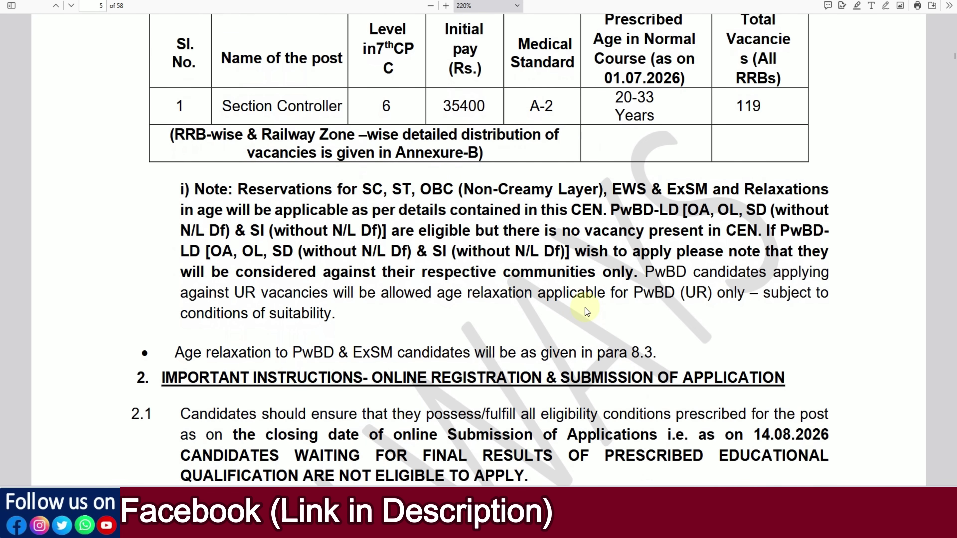
pyautogui.scroll(-15, 519, 202)
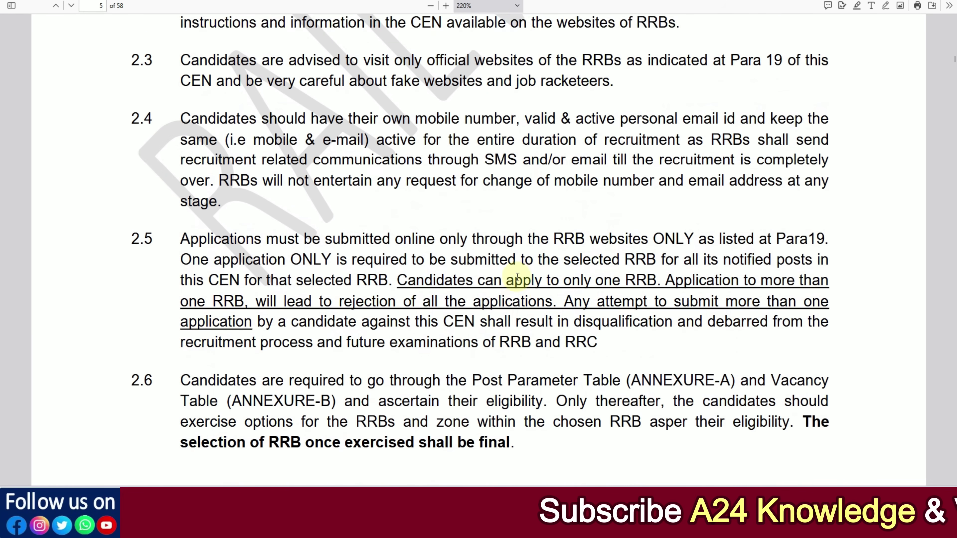
pyautogui.scroll(-3, 517, 281)
pyautogui.scroll(-20, 517, 281)
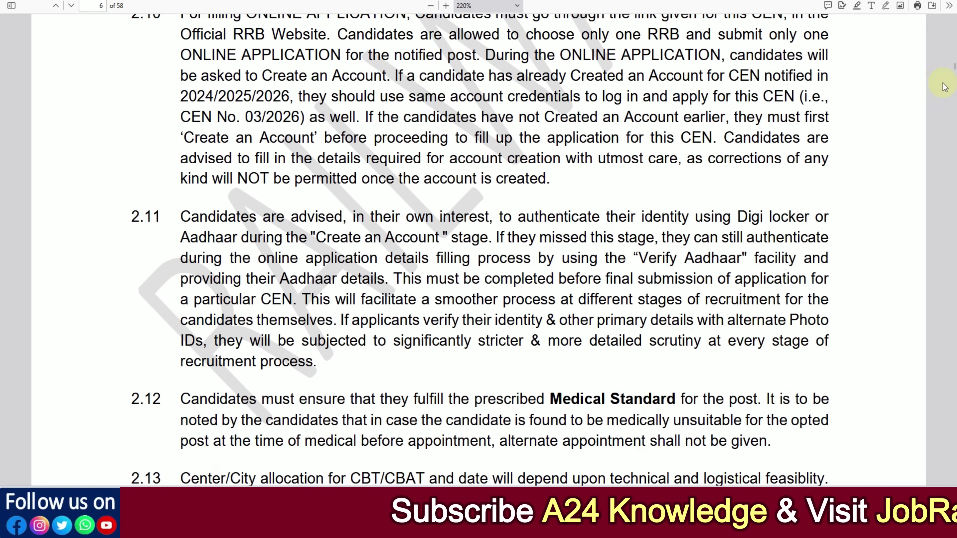
pyautogui.moveTo(954, 70); pyautogui.dragTo(954, 313)
# Scroll through the Annexure-B zone-wise vacancy table in the recruitment notice.
pyautogui.scroll(-3, 769, 281)
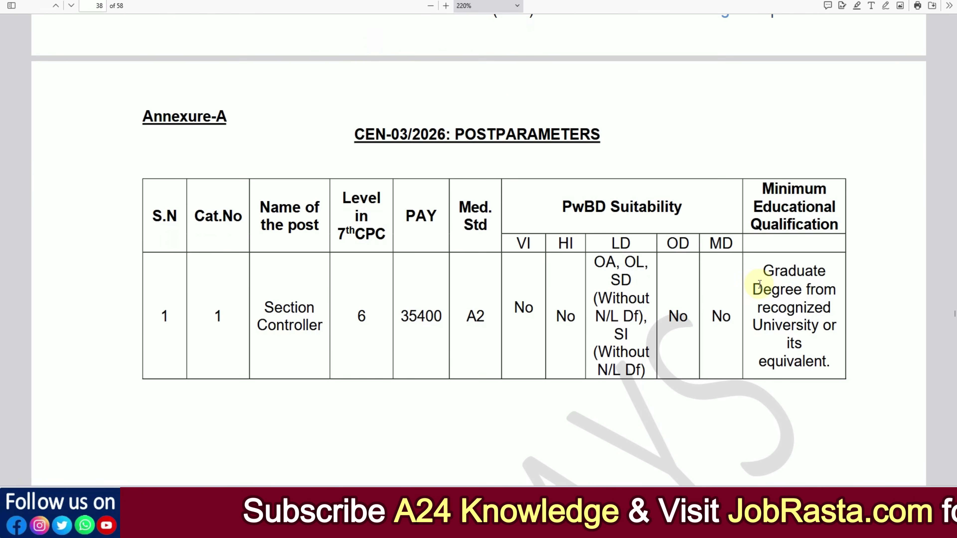
pyautogui.scroll(-1, 808, 286)
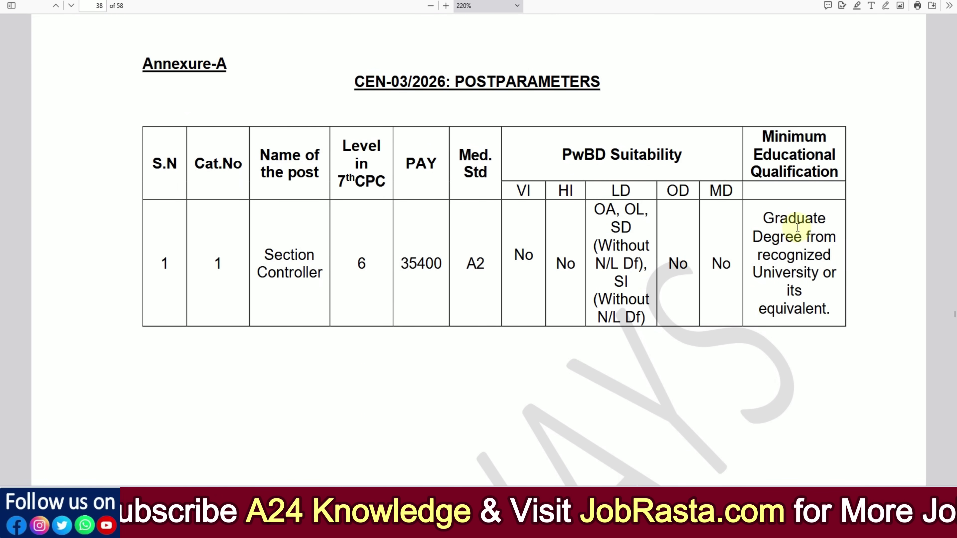
pyautogui.scroll(-15, 797, 251)
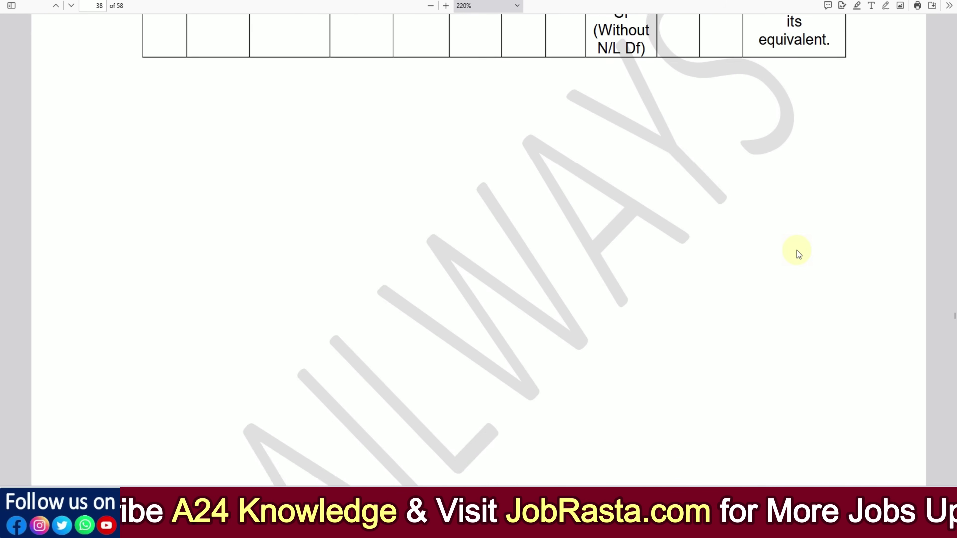
pyautogui.scroll(-3, 796, 251)
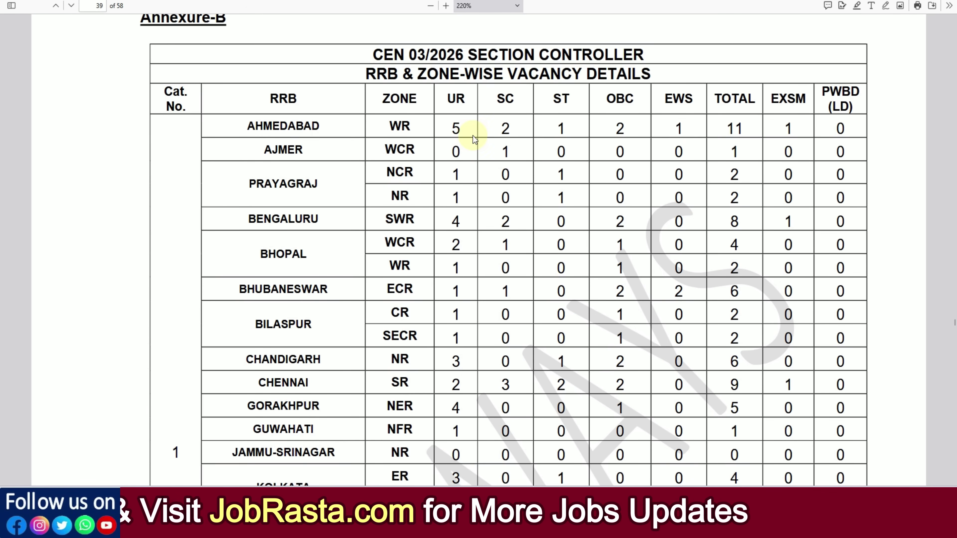
pyautogui.scroll(-10, 473, 137)
pyautogui.scroll(5, 529, 214)
pyautogui.scroll(5, 529, 213)
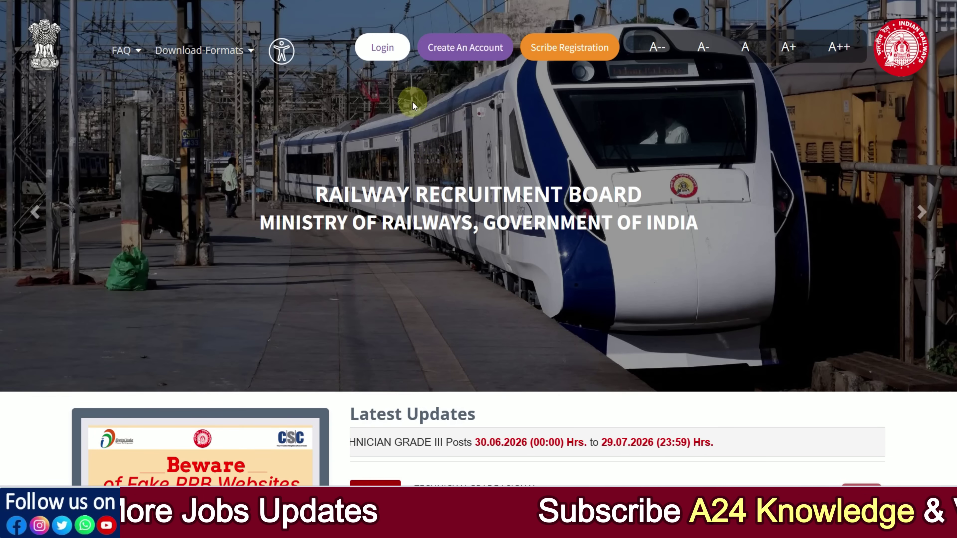
# Go from Login to the candidate sign-in page and into the new-account registration form.
pyautogui.click(378, 49)
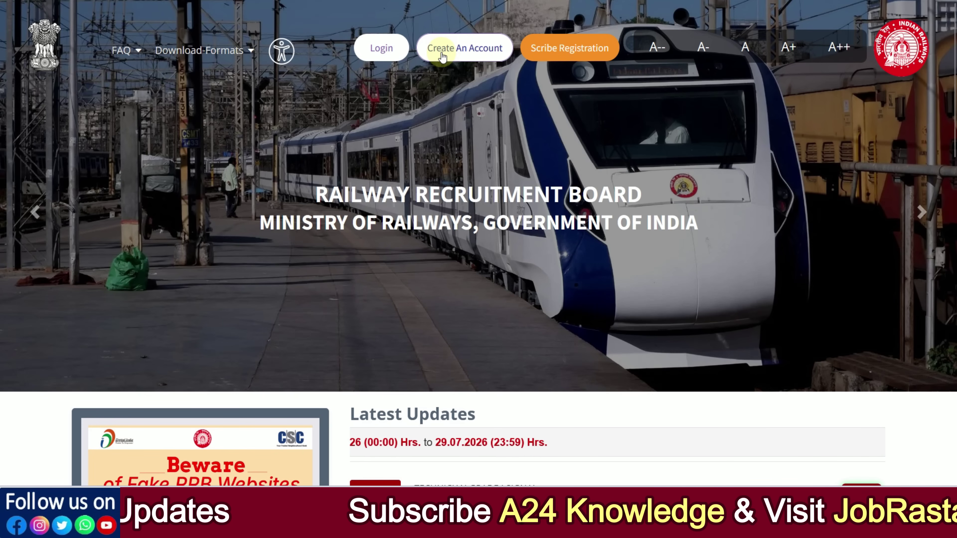
pyautogui.click(392, 57)
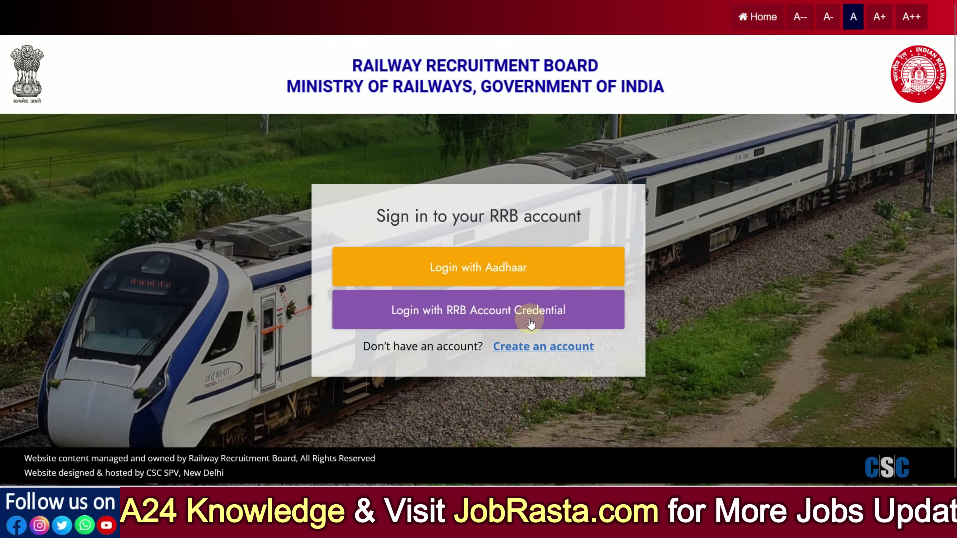
pyautogui.click(537, 350)
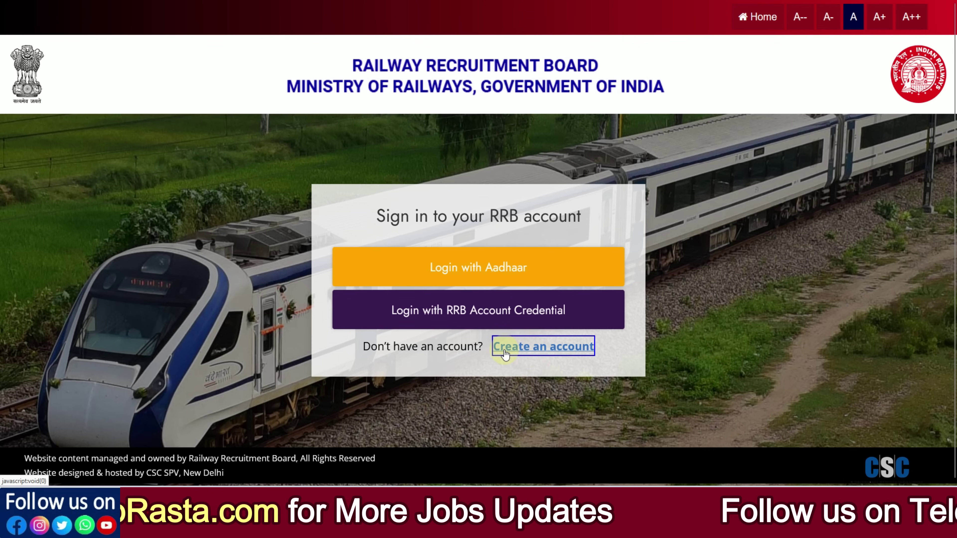
pyautogui.click(531, 346)
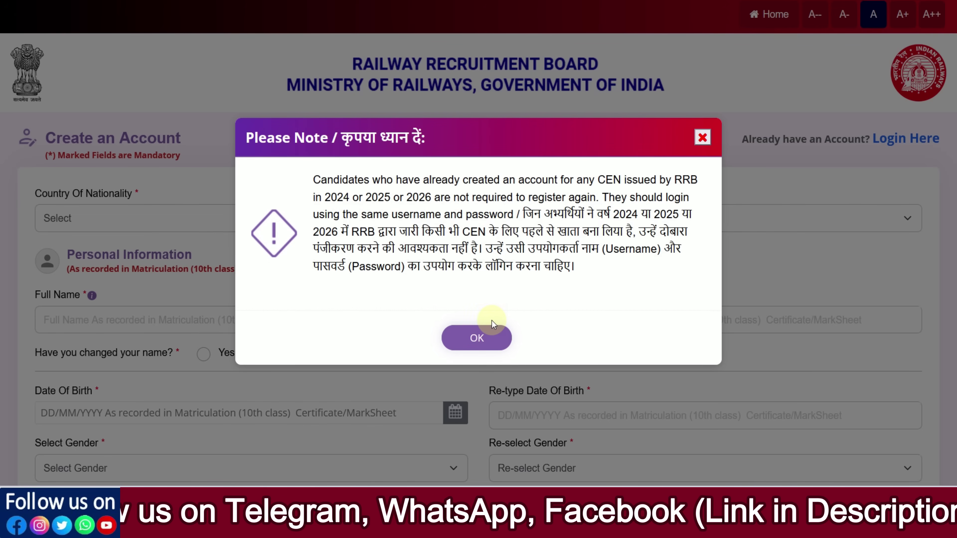
# Dismiss the existing-account note and set nationality to India.
pyautogui.click(477, 339)
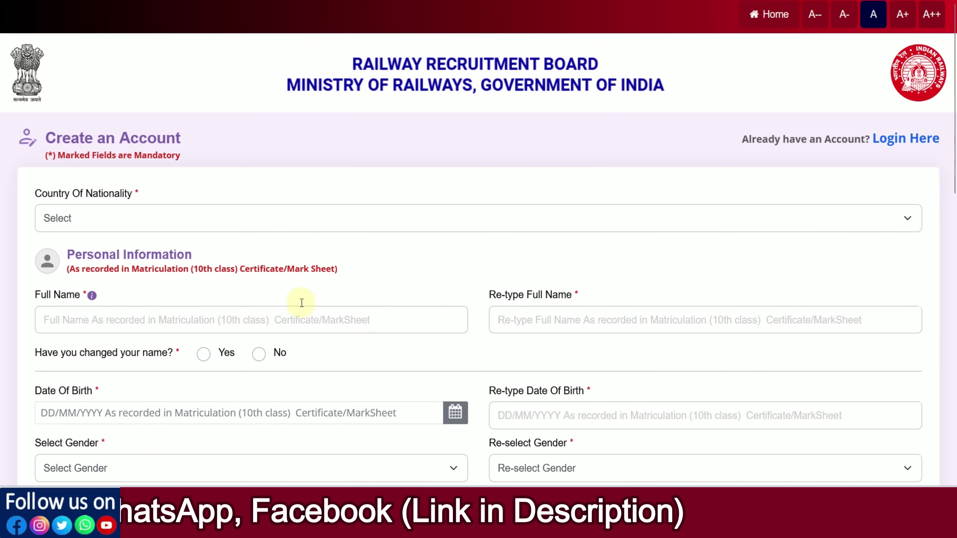
pyautogui.click(140, 225)
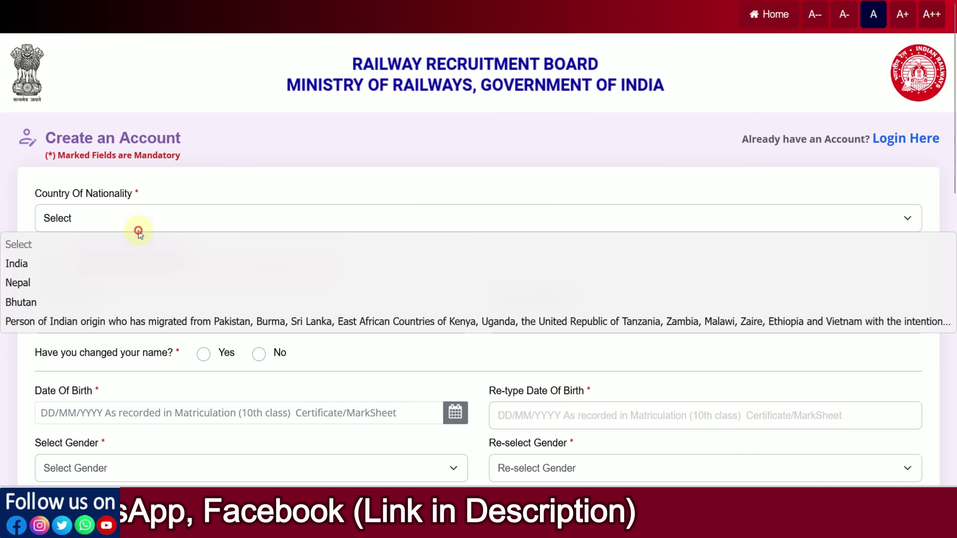
pyautogui.click(111, 261)
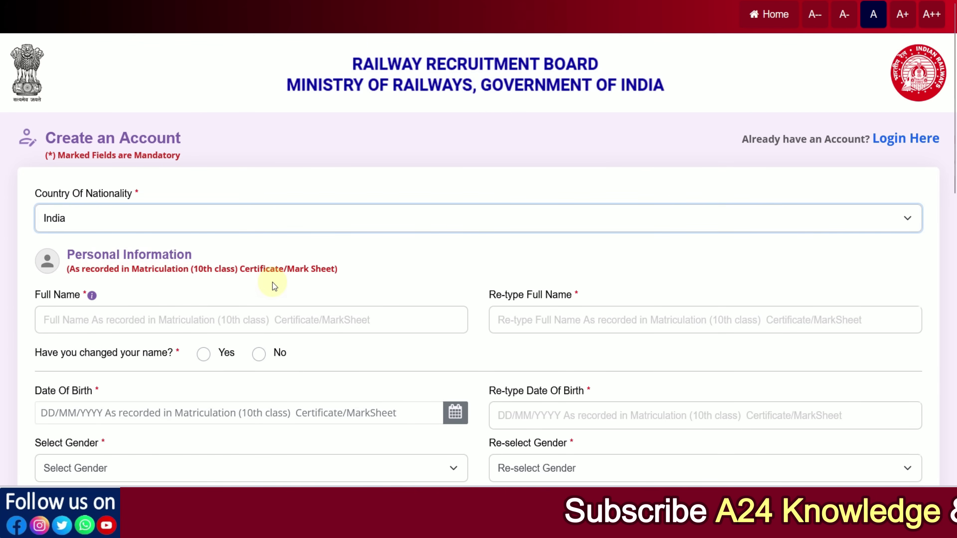
pyautogui.scroll(-4, 106, 170)
pyautogui.click(100, 153)
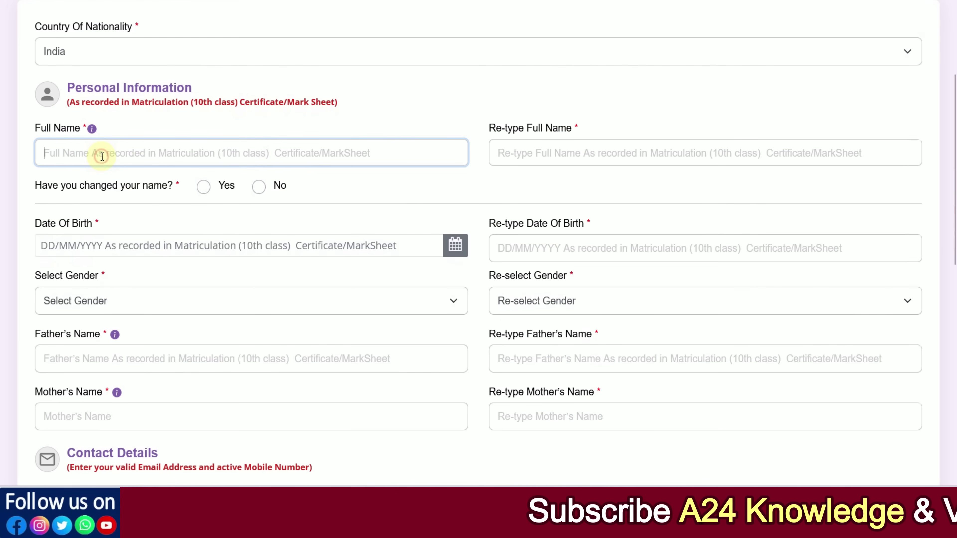
pyautogui.click(109, 244)
pyautogui.click(573, 246)
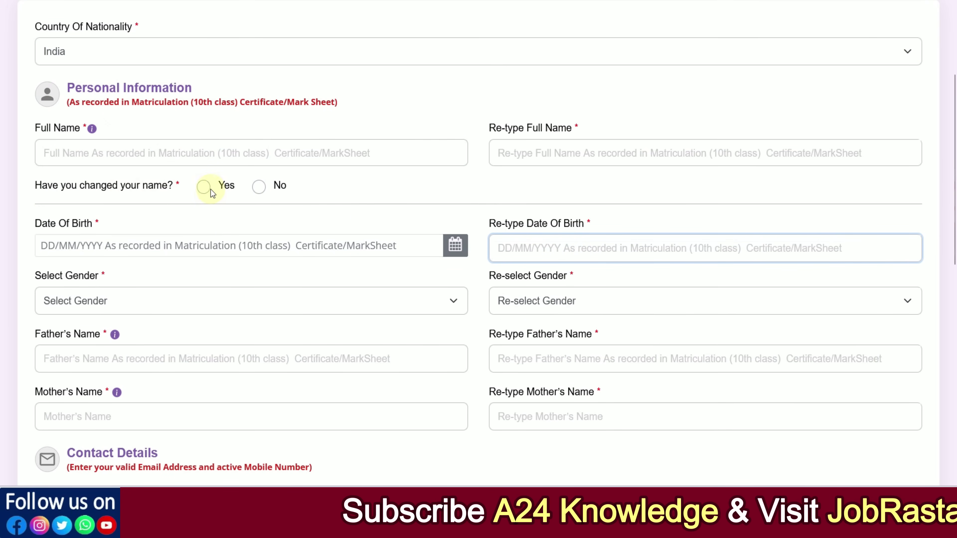
# Answer No to the name-change question and choose Male in both gender fields.
pyautogui.click(204, 188)
pyautogui.click(486, 320)
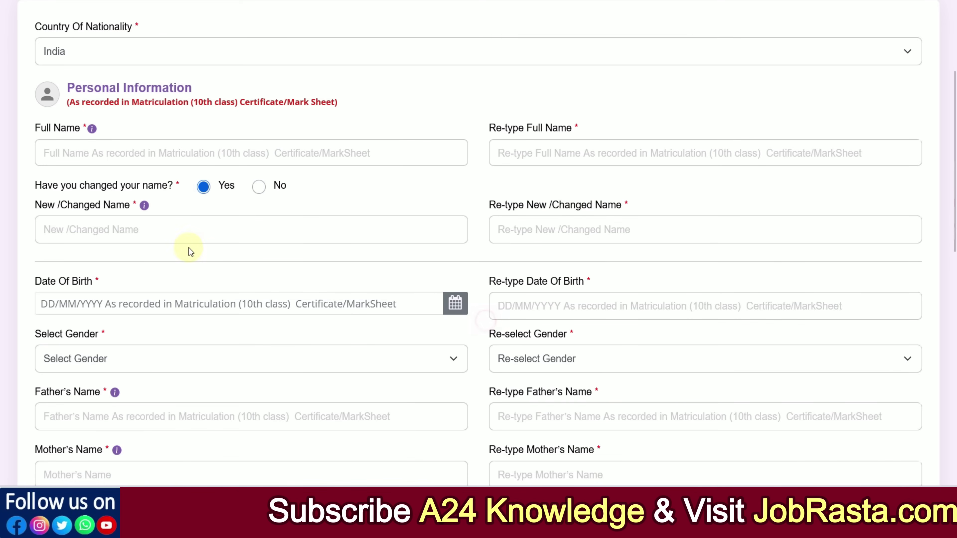
pyautogui.click(258, 187)
pyautogui.scroll(-2, 312, 243)
pyautogui.click(104, 217)
pyautogui.click(107, 261)
pyautogui.click(531, 223)
pyautogui.click(531, 261)
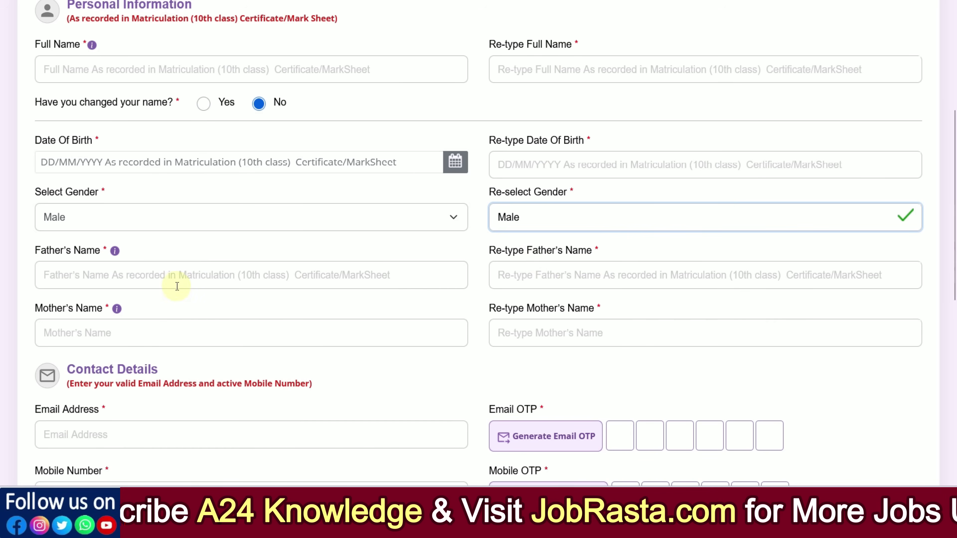
pyautogui.scroll(-4, 227, 325)
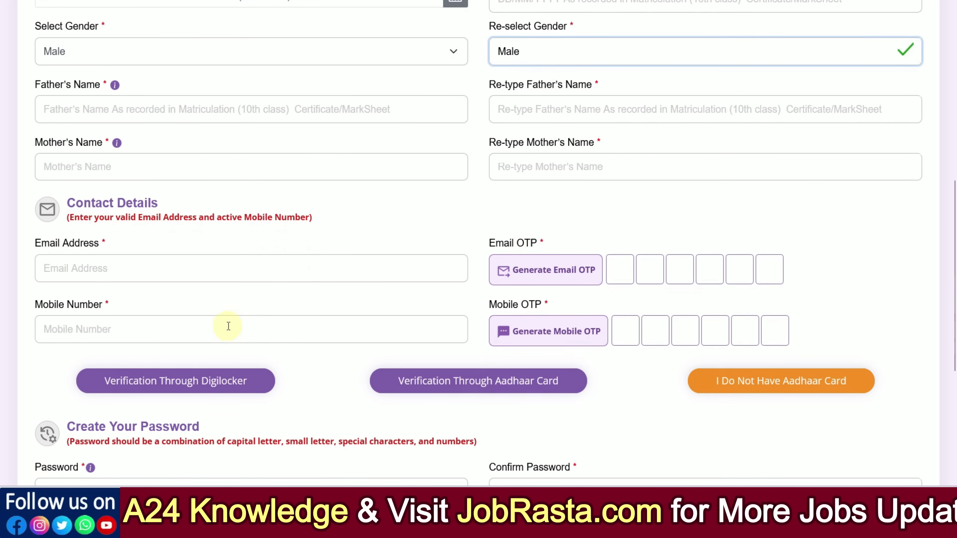
pyautogui.click(121, 269)
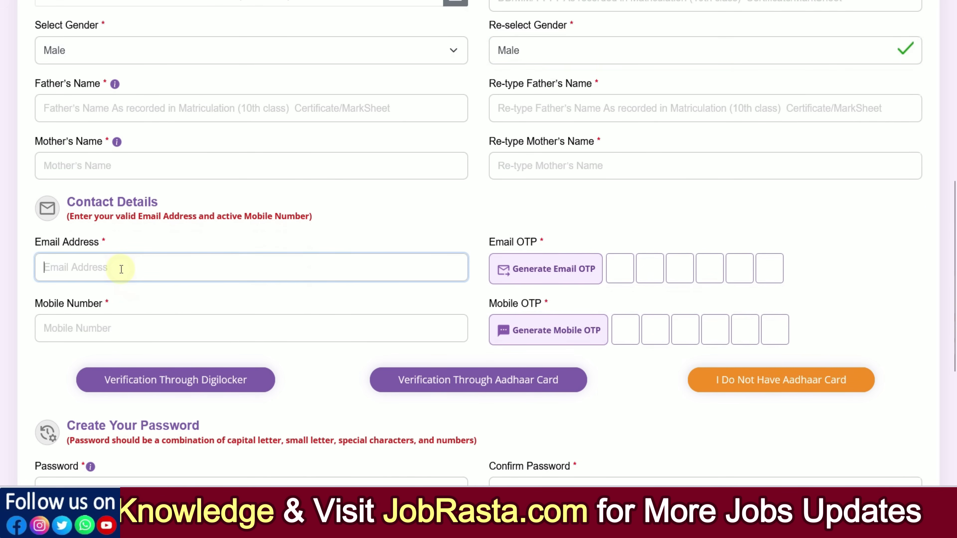
pyautogui.scroll(-4, 121, 269)
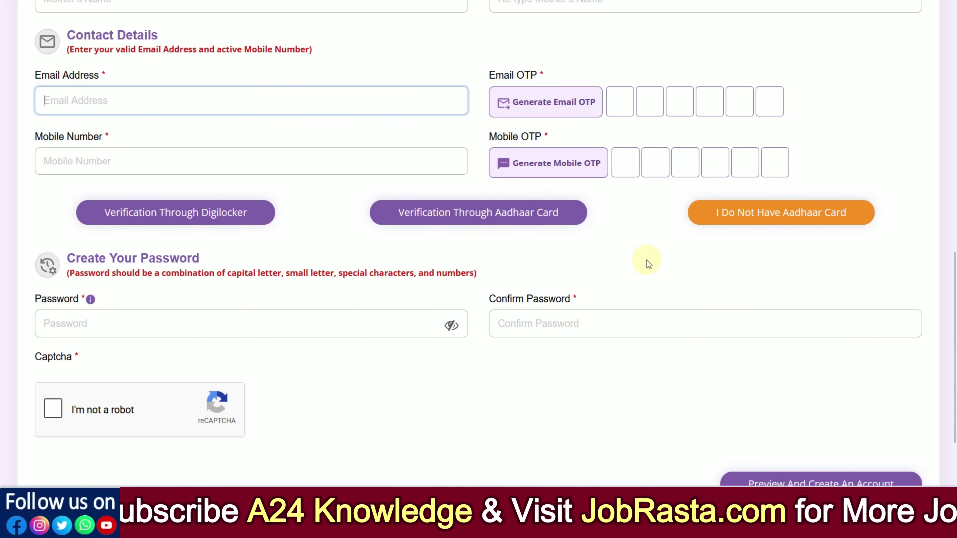
# Choose Aadhaar card verification and try RailTel e-KYC, dismissing the email and mobile warnings.
pyautogui.click(486, 220)
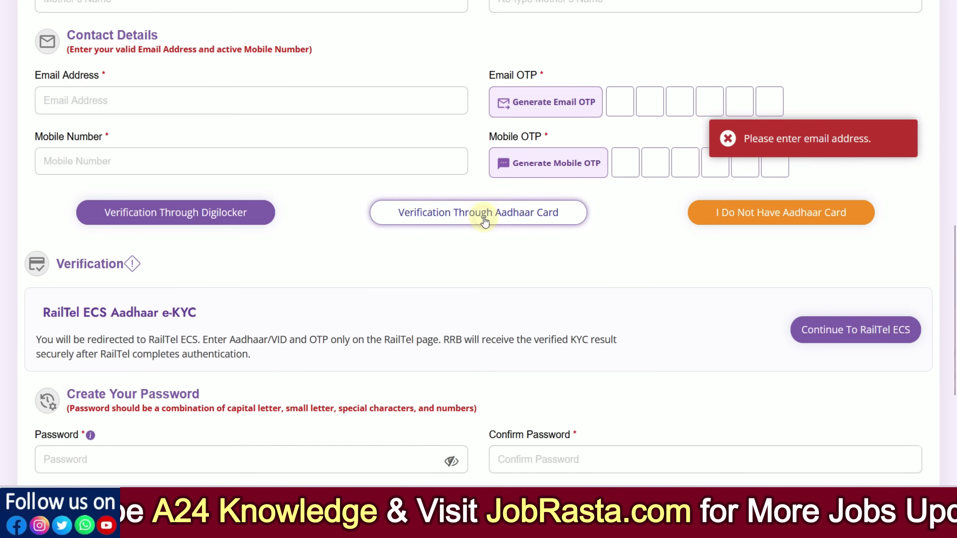
pyautogui.scroll(-5, 526, 262)
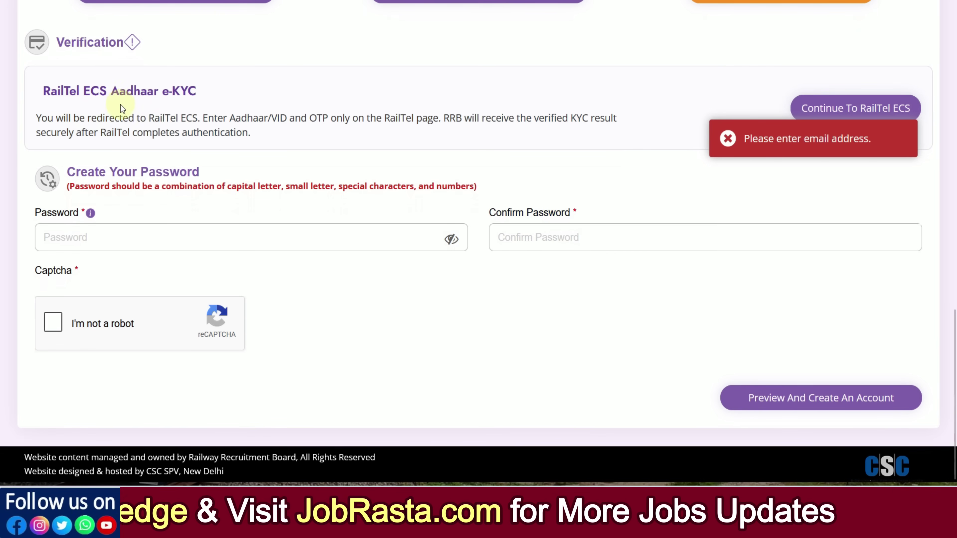
pyautogui.click(729, 140)
pyautogui.click(846, 118)
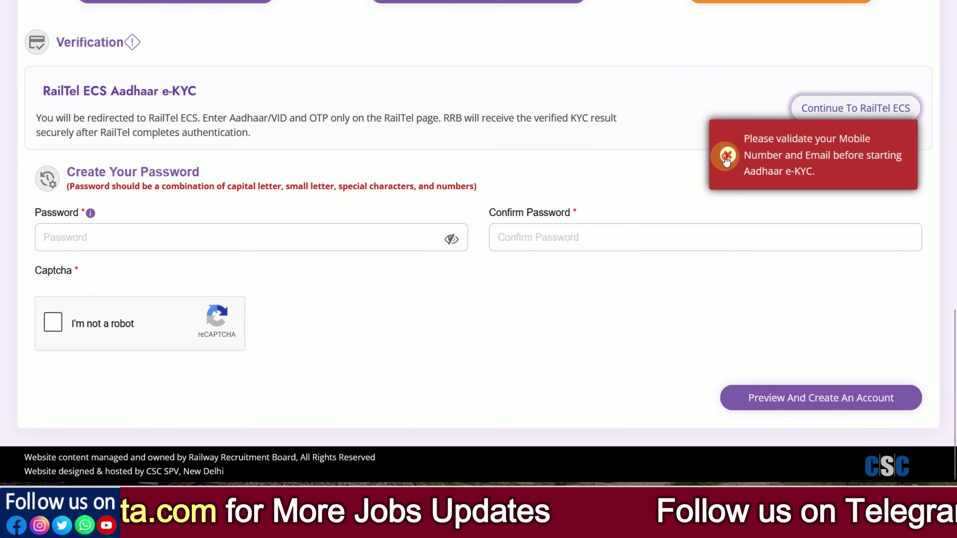
pyautogui.click(726, 159)
pyautogui.moveTo(226, 120); pyautogui.dragTo(298, 120)
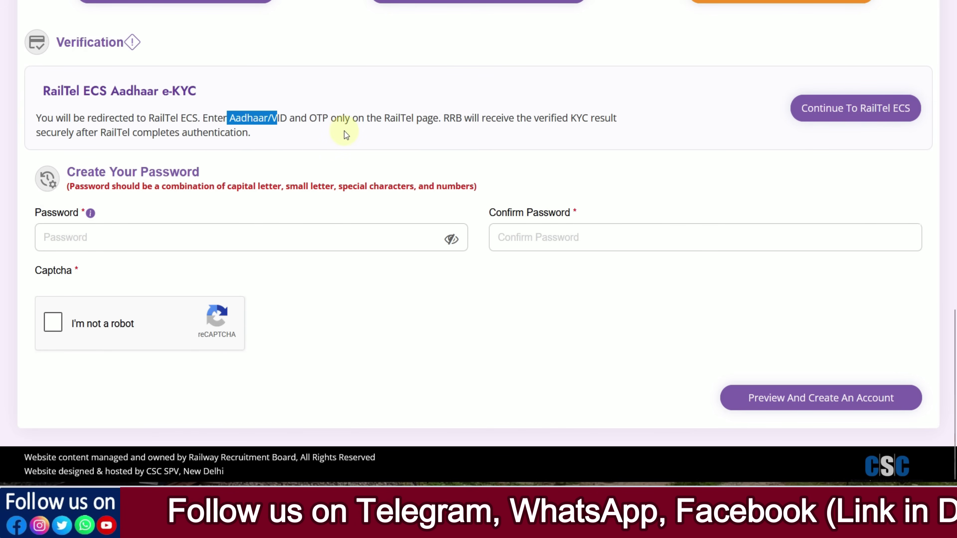
pyautogui.click(337, 141)
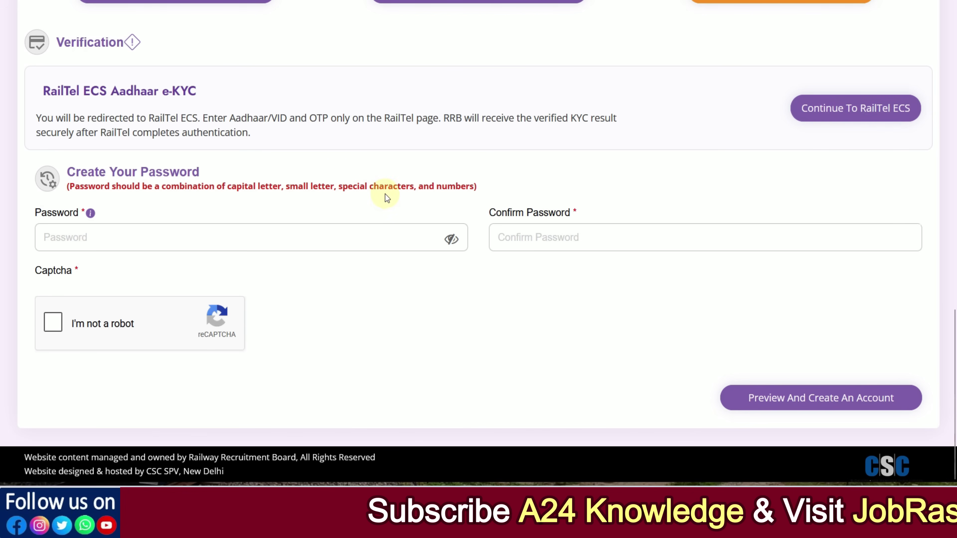
# Enter the account password in the Password field, shown as plain text.
pyautogui.click(156, 238)
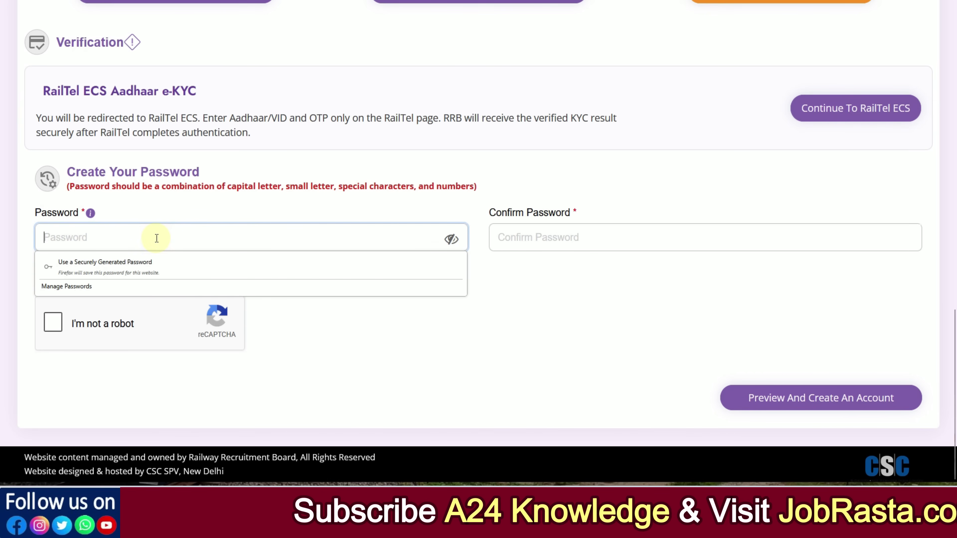
pyautogui.click(179, 214)
pyautogui.click(451, 239)
pyautogui.click(216, 242)
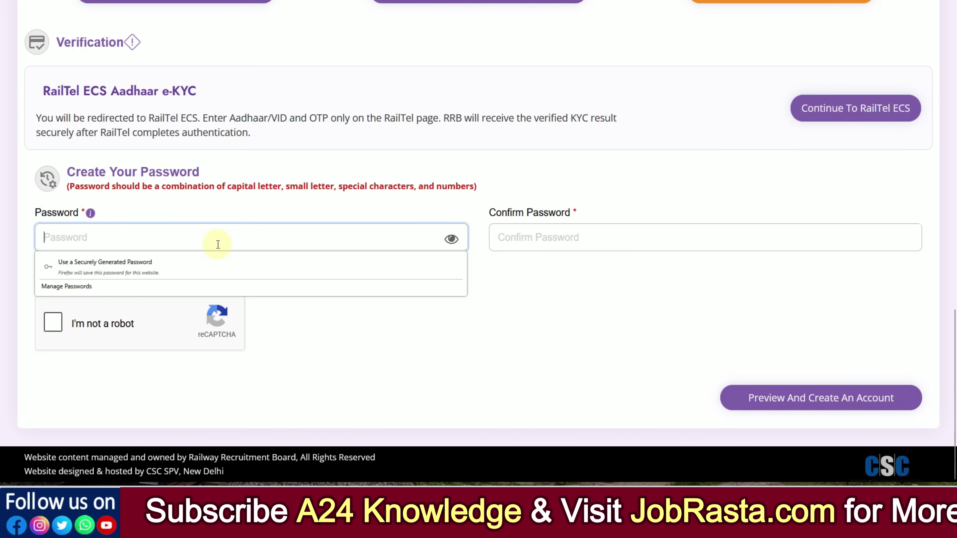
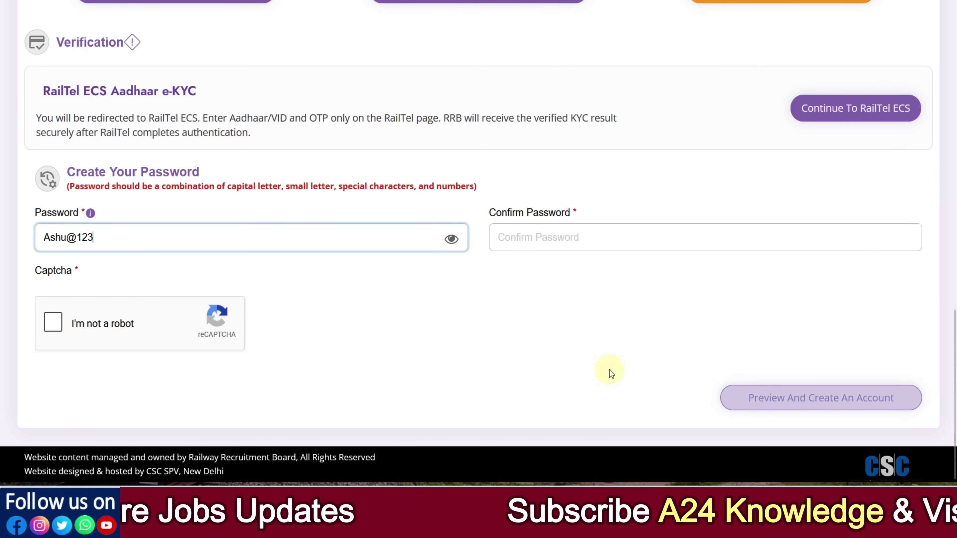
# Sign in via Login Here with RRB account credentials, backing out of password recovery.
pyautogui.scroll(15, 532, 363)
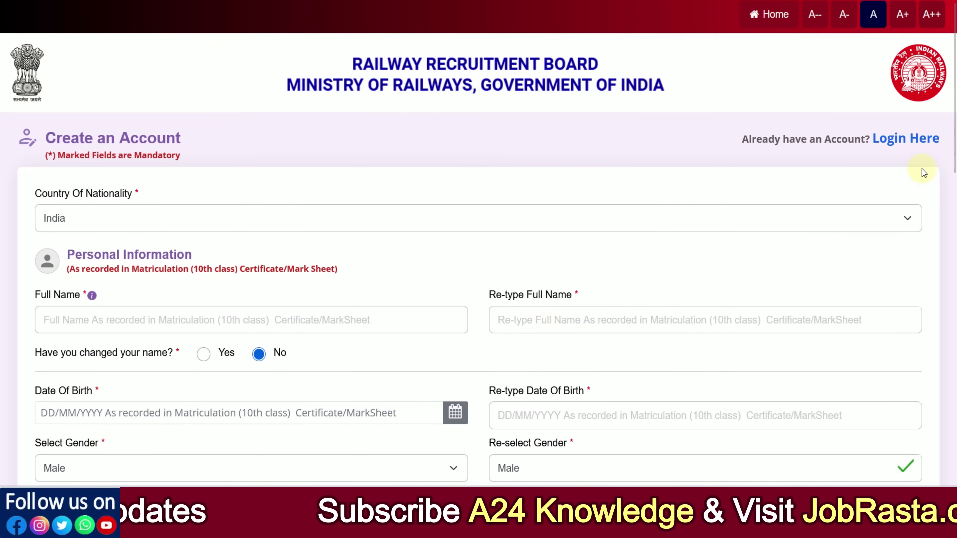
pyautogui.click(890, 139)
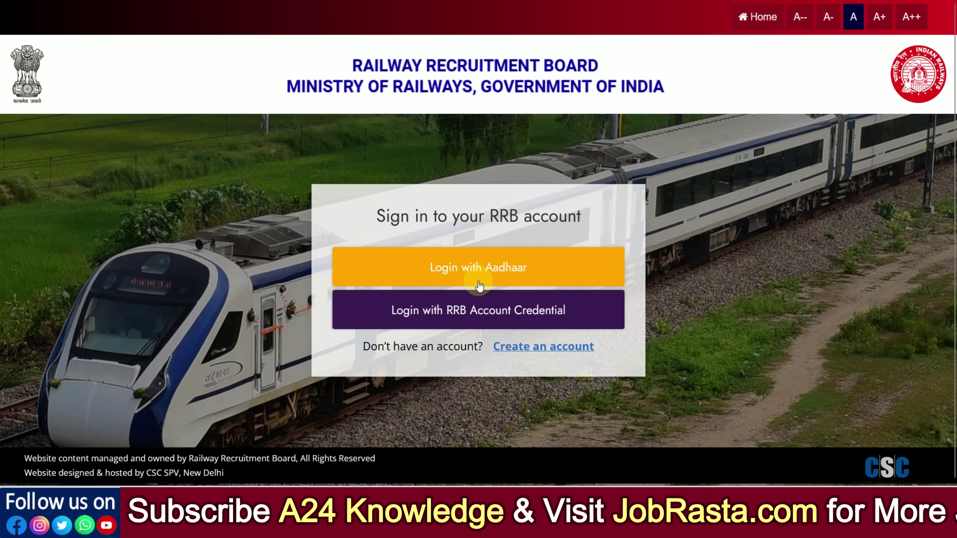
pyautogui.click(484, 311)
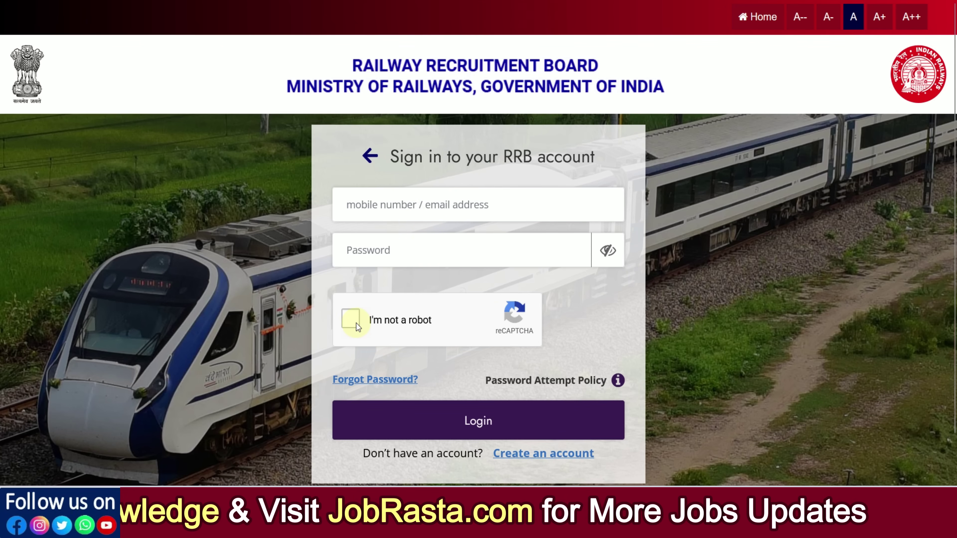
pyautogui.click(455, 422)
pyautogui.click(392, 379)
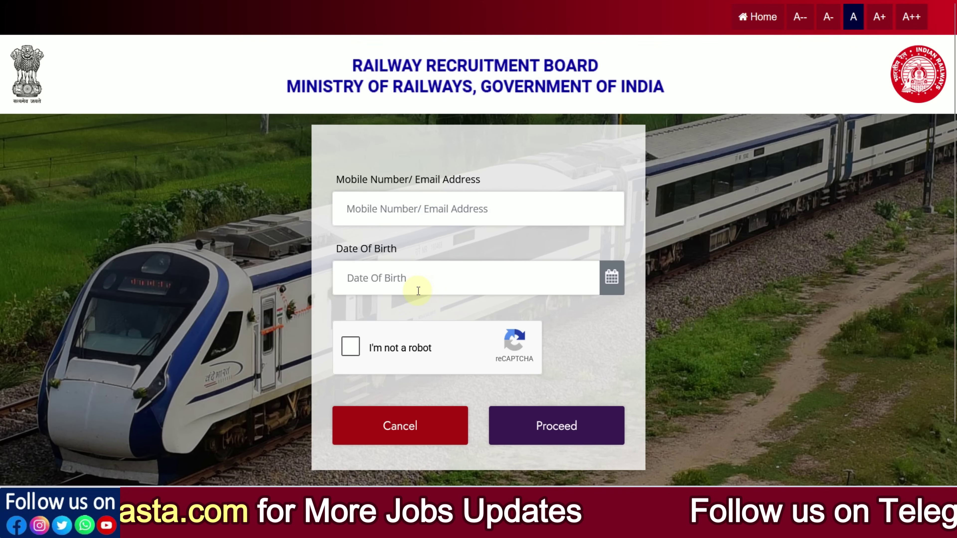
pyautogui.click(412, 426)
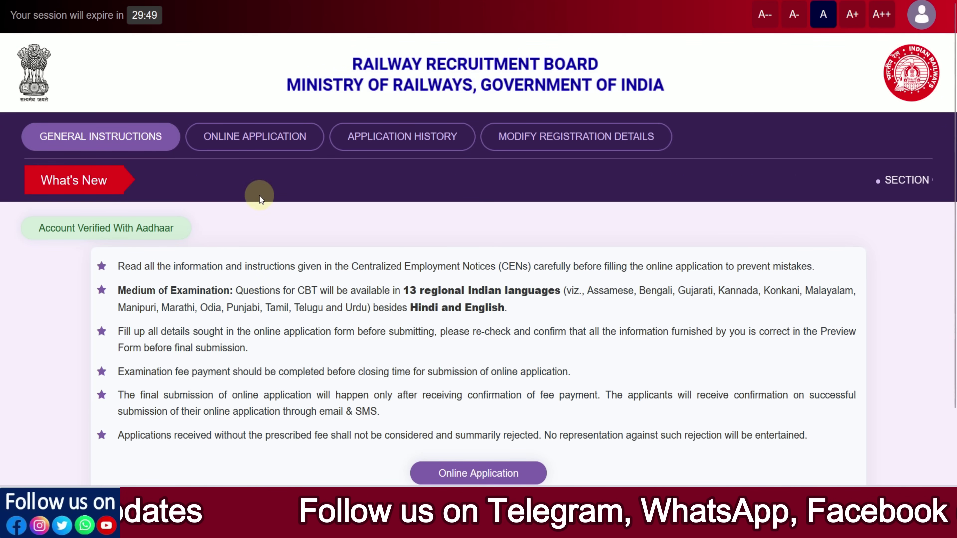
# Pick RRB Mumbai for CEN 03/2026 Section Controller and tick the not-debarred and read-CEN declarations.
pyautogui.click(252, 148)
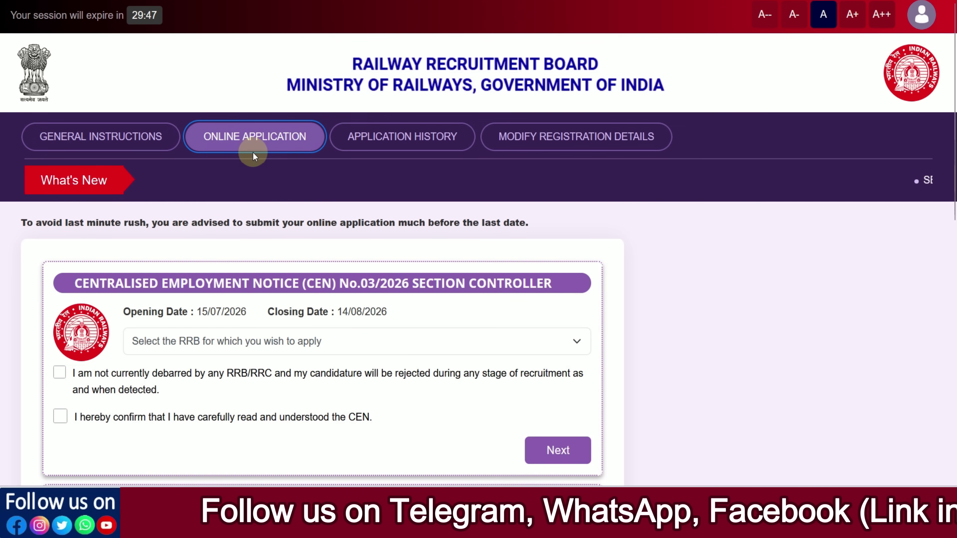
pyautogui.scroll(-1, 306, 240)
pyautogui.scroll(-1, 307, 240)
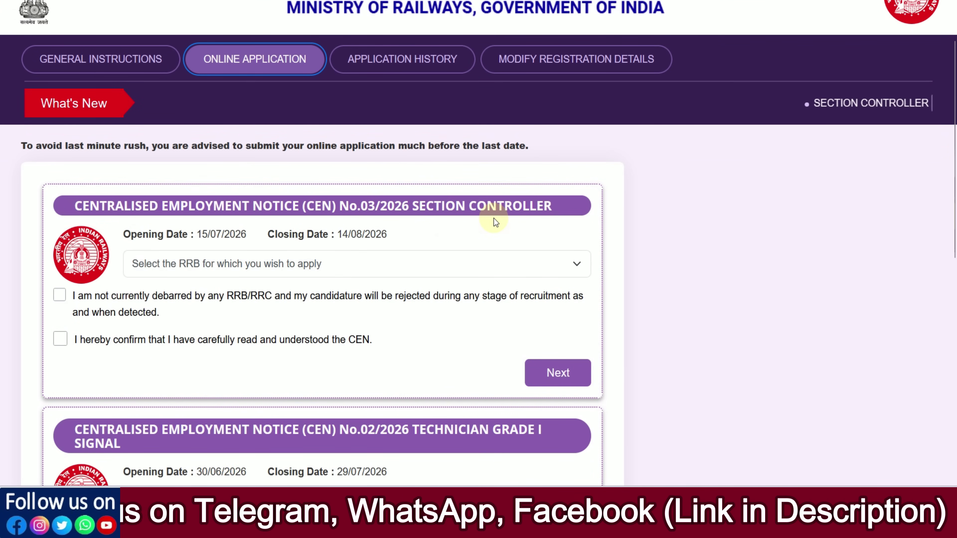
pyautogui.click(155, 275)
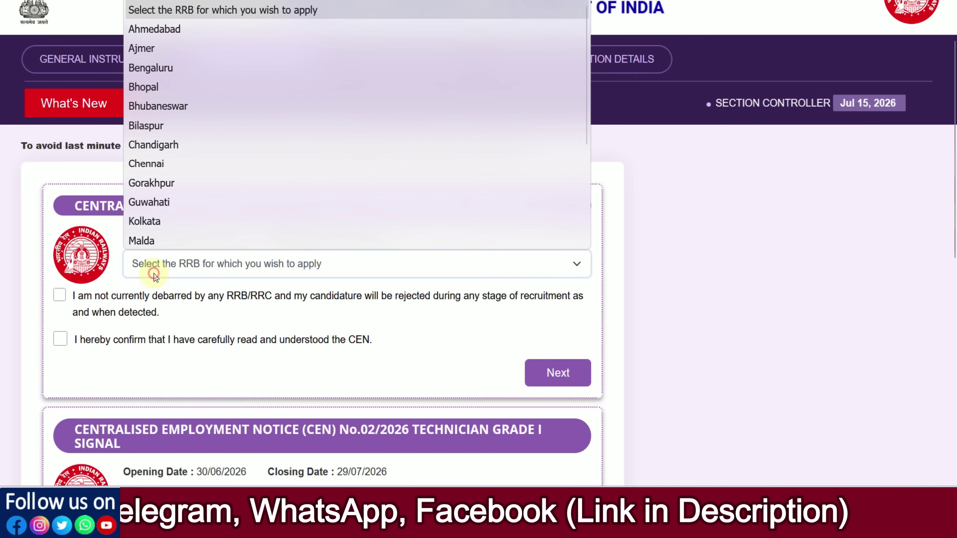
pyautogui.scroll(-3, 184, 173)
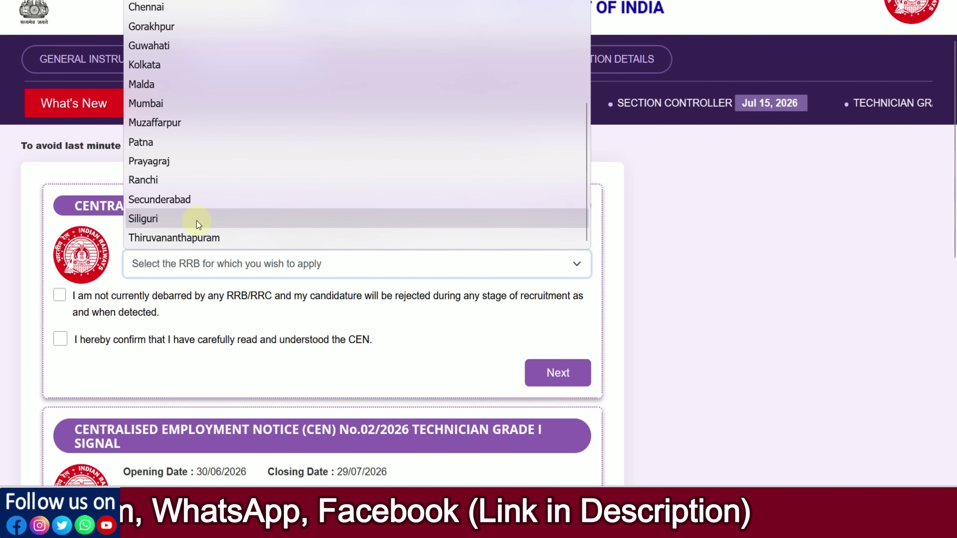
pyautogui.click(185, 104)
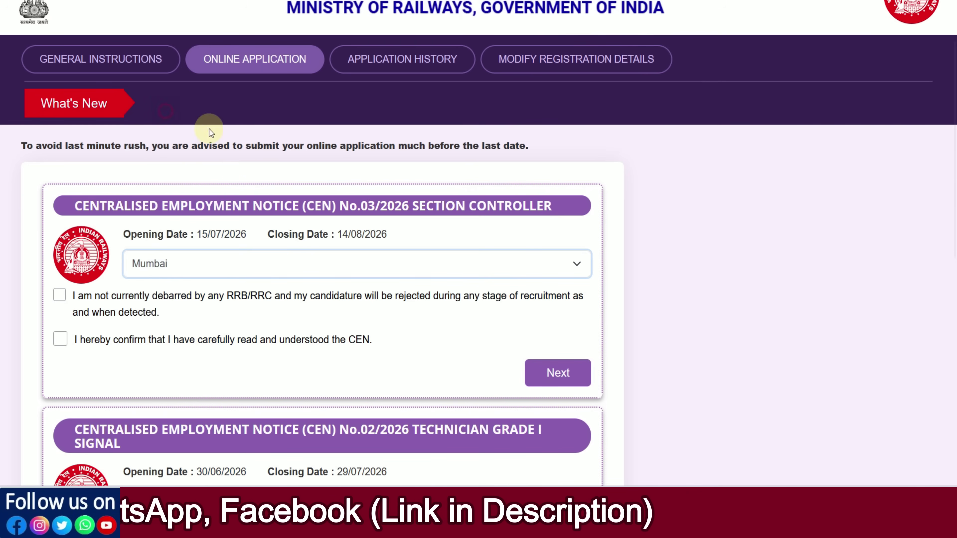
pyautogui.click(60, 295)
pyautogui.click(59, 340)
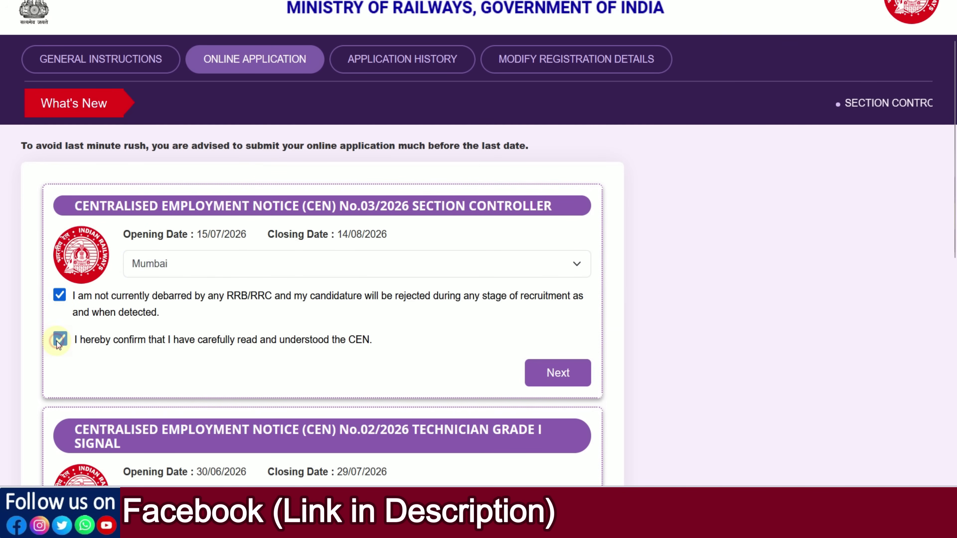
# Proceed to the application form and set Marital Status Unmarried, Religion Hindu, Mother Tongue Hindi.
pyautogui.click(559, 385)
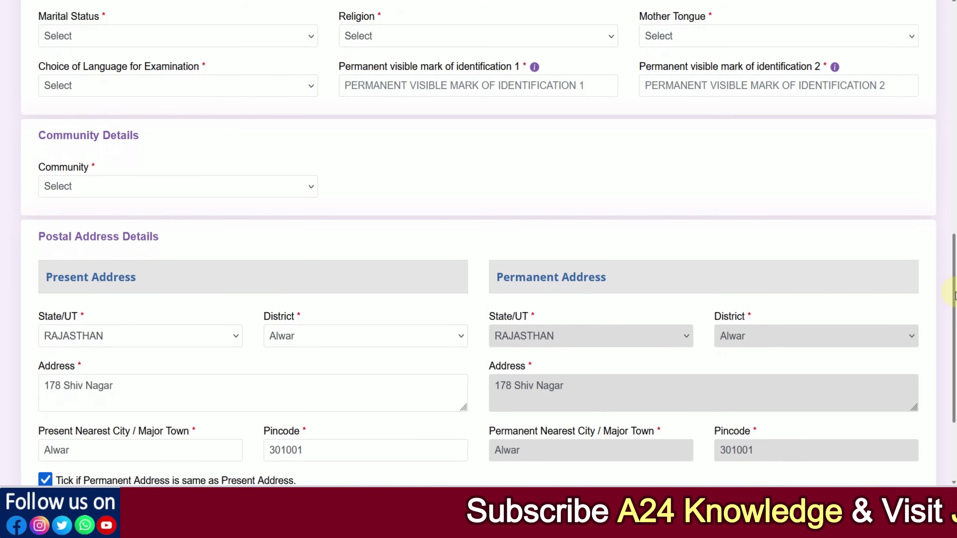
pyautogui.click(86, 43)
pyautogui.click(88, 77)
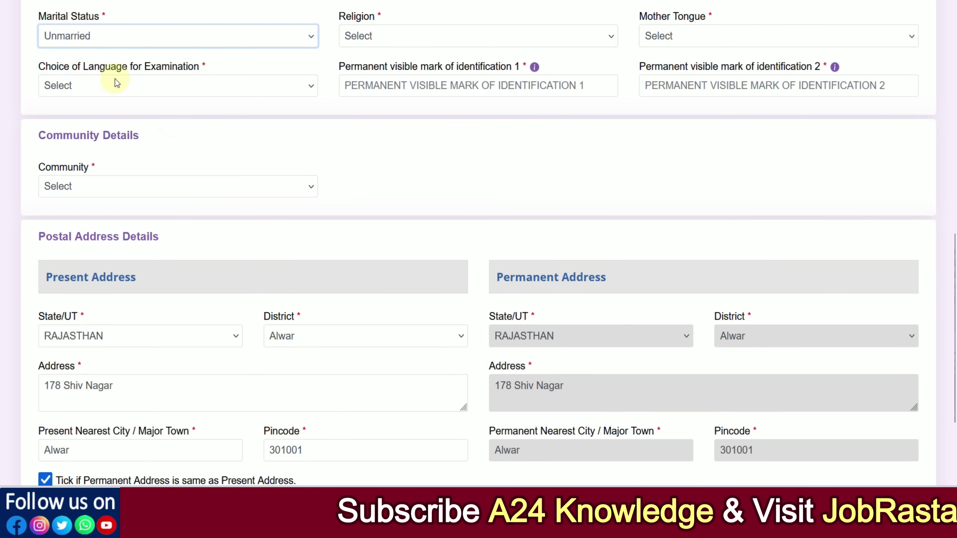
pyautogui.click(377, 42)
pyautogui.click(358, 77)
pyautogui.click(701, 41)
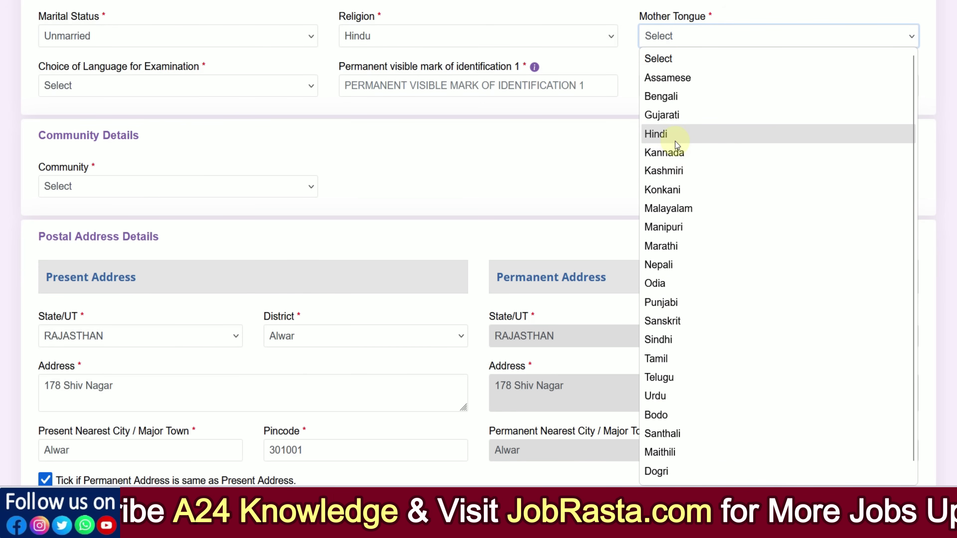
pyautogui.click(675, 142)
pyautogui.click(72, 95)
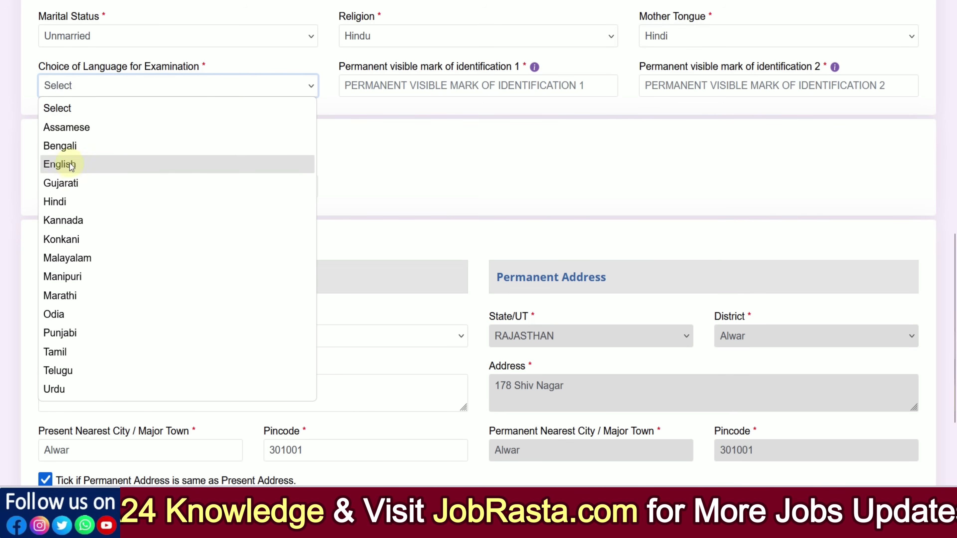
# Set the examination language to Hindi and place the cursor in identification mark 1.
pyautogui.click(80, 202)
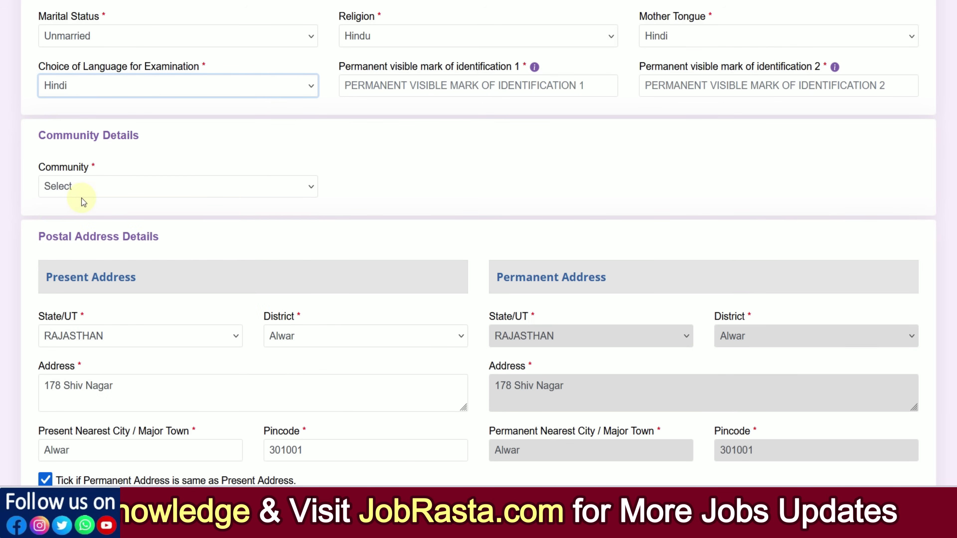
pyautogui.click(401, 91)
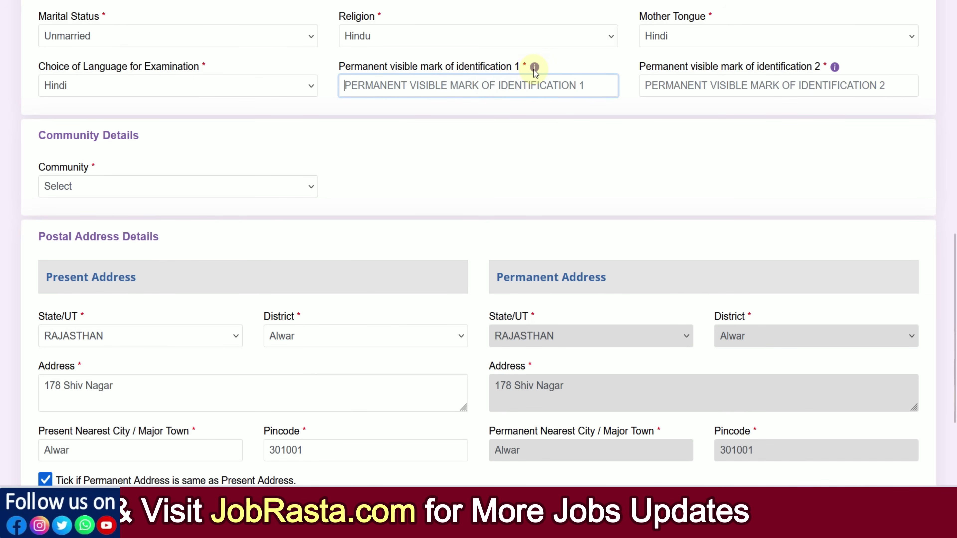
pyautogui.moveTo(535, 71)
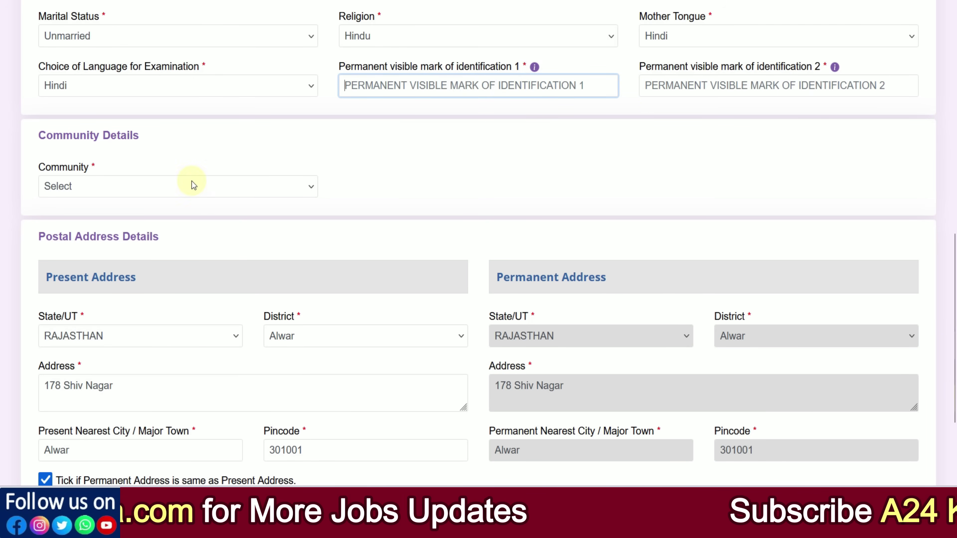
pyautogui.click(147, 186)
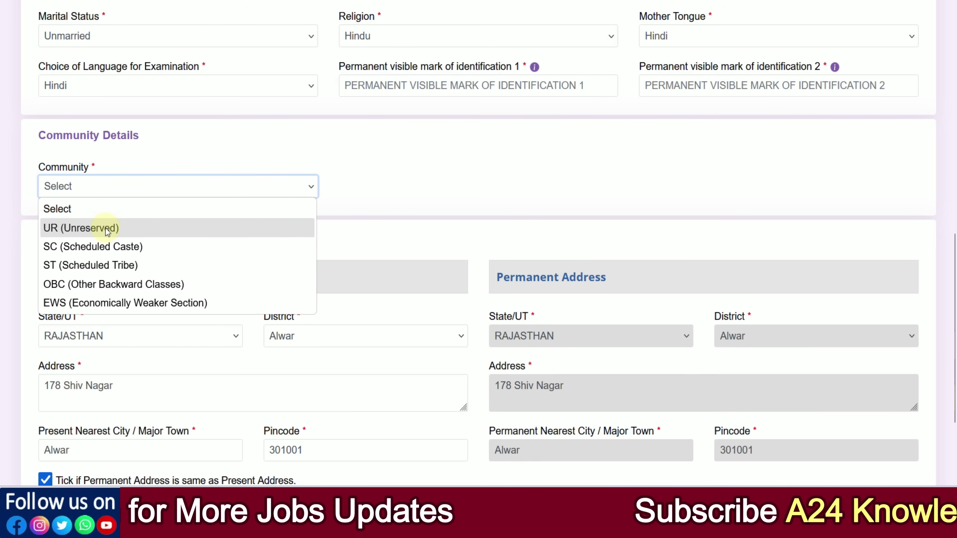
# Try Community UR, then EWS, acknowledging its certificate notice and checking the certificate fields.
pyautogui.click(105, 228)
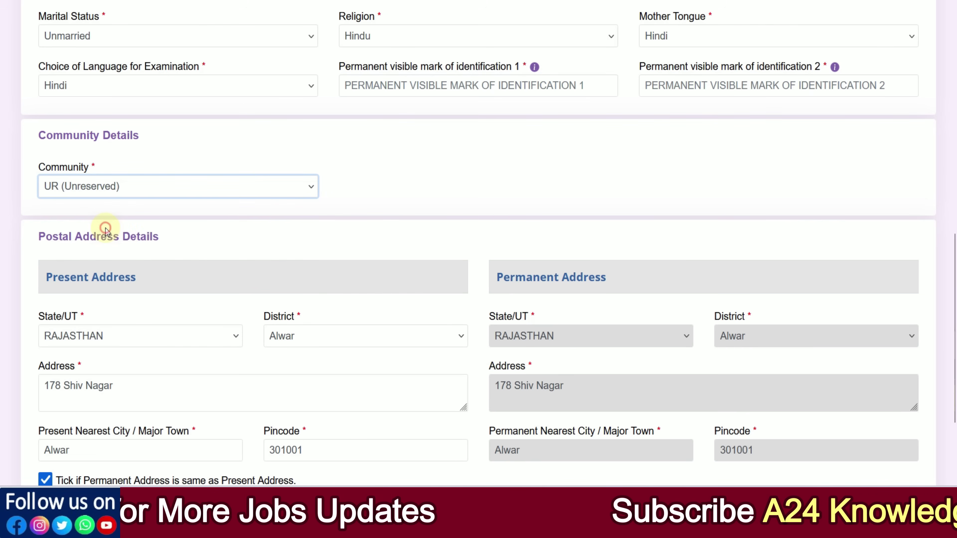
pyautogui.click(126, 194)
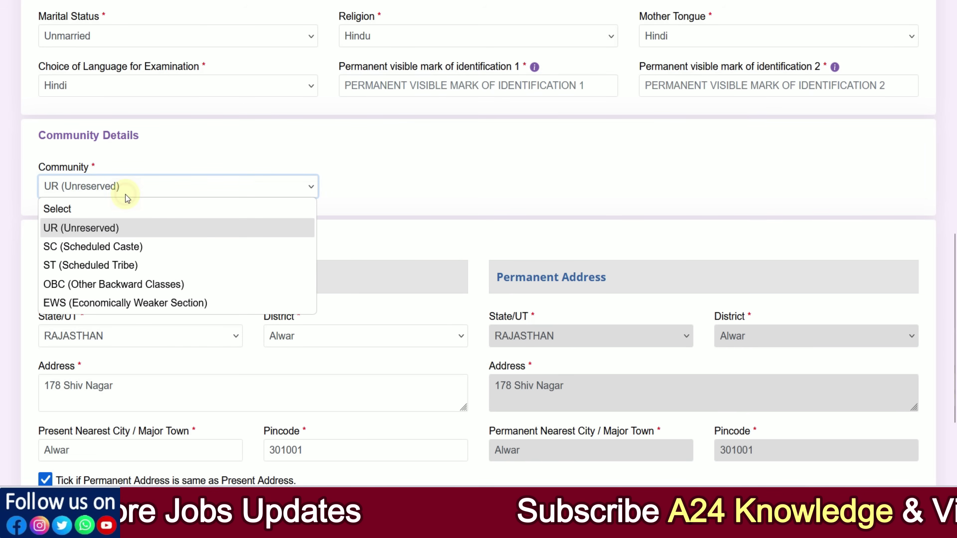
pyautogui.click(108, 307)
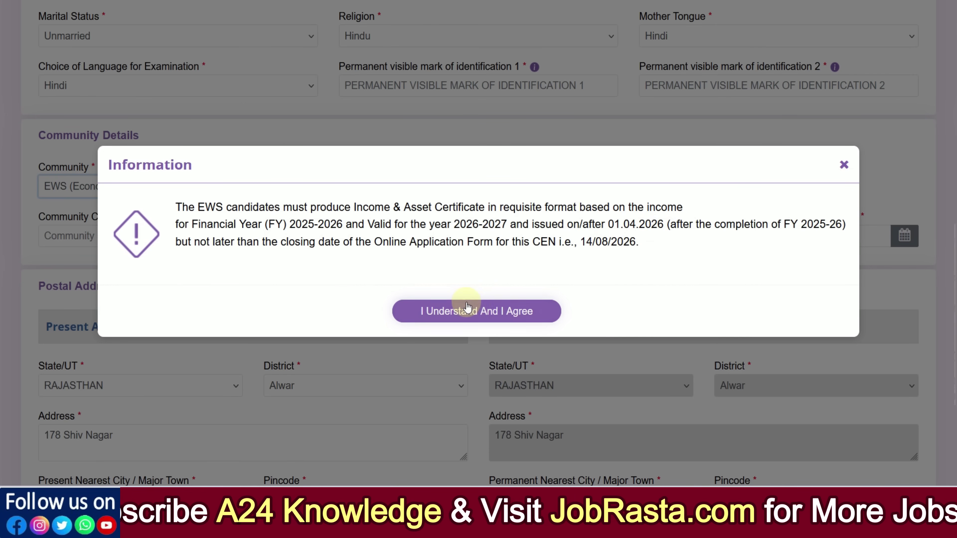
pyautogui.click(475, 312)
pyautogui.click(137, 234)
pyautogui.click(438, 243)
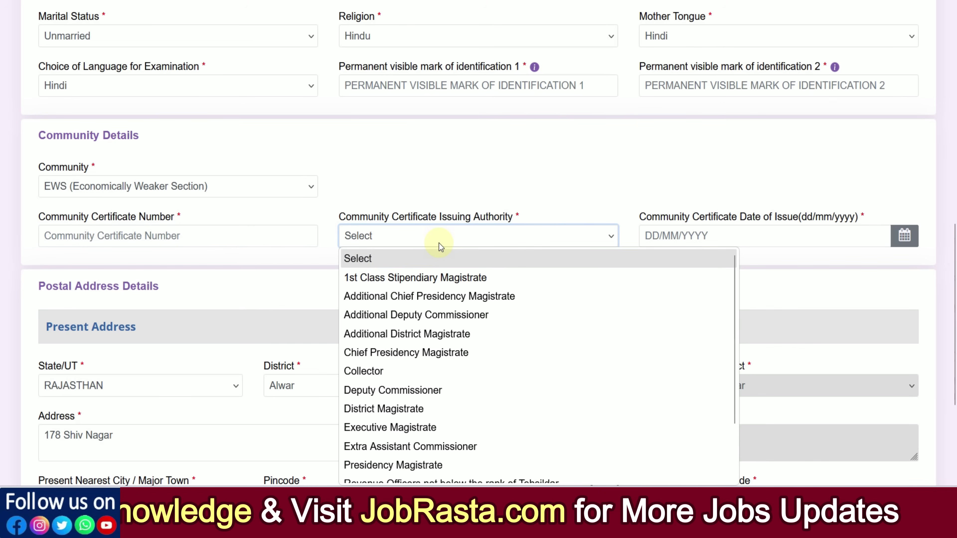
pyautogui.click(752, 237)
# Switch Community to OBC with Non Creamy layer status, acknowledging both notices.
pyautogui.click(99, 190)
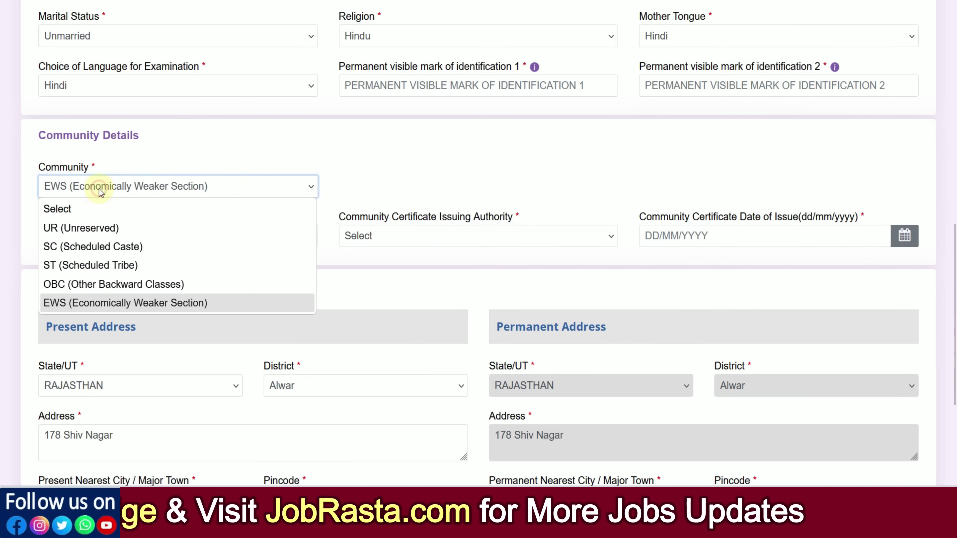
pyautogui.click(96, 284)
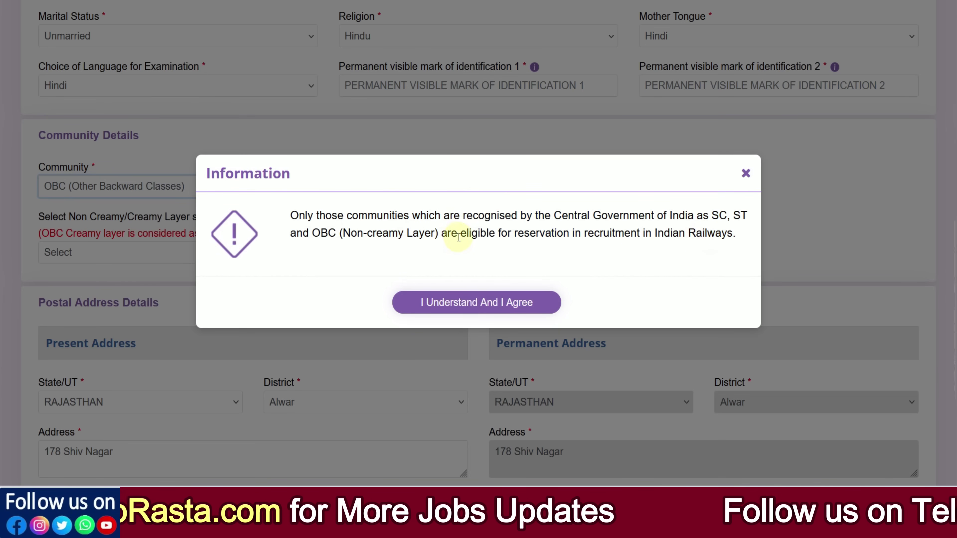
pyautogui.click(532, 302)
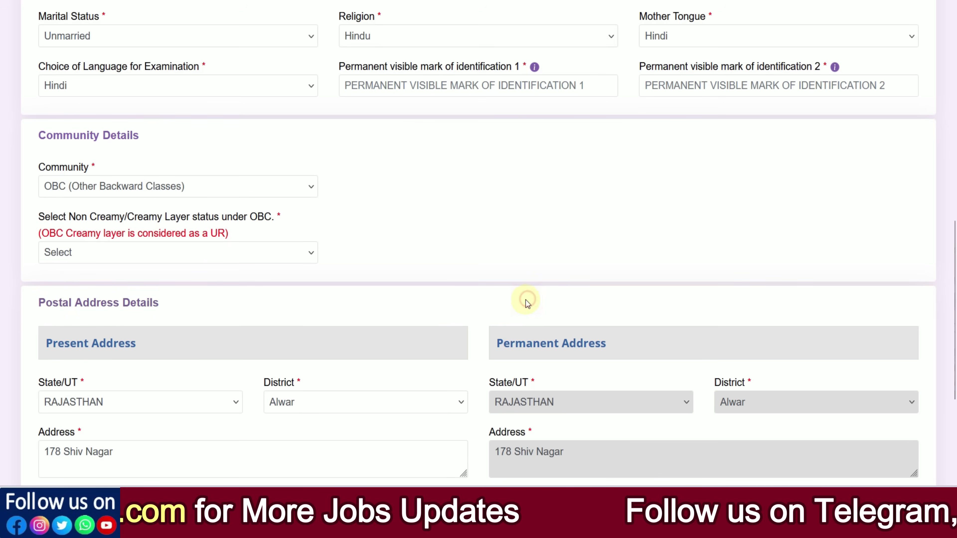
pyautogui.click(77, 257)
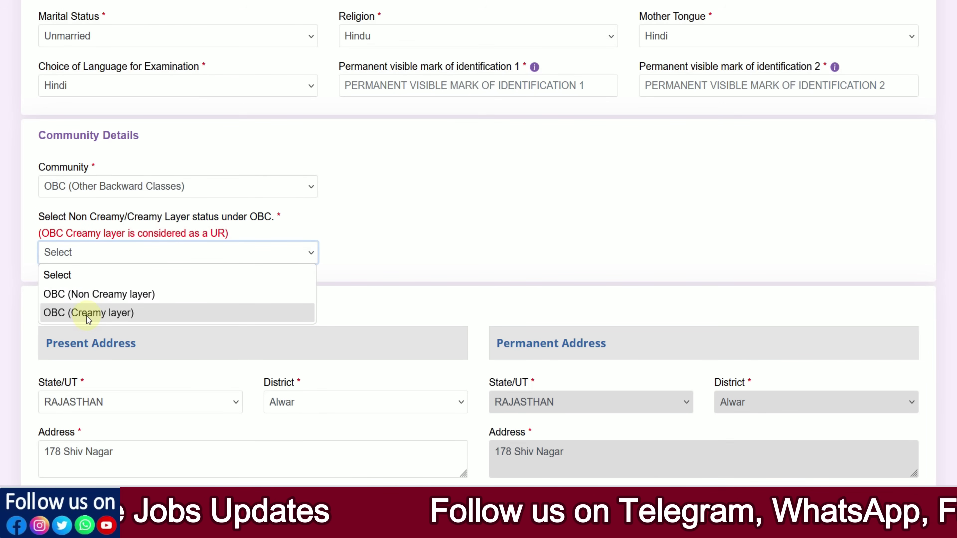
pyautogui.click(87, 297)
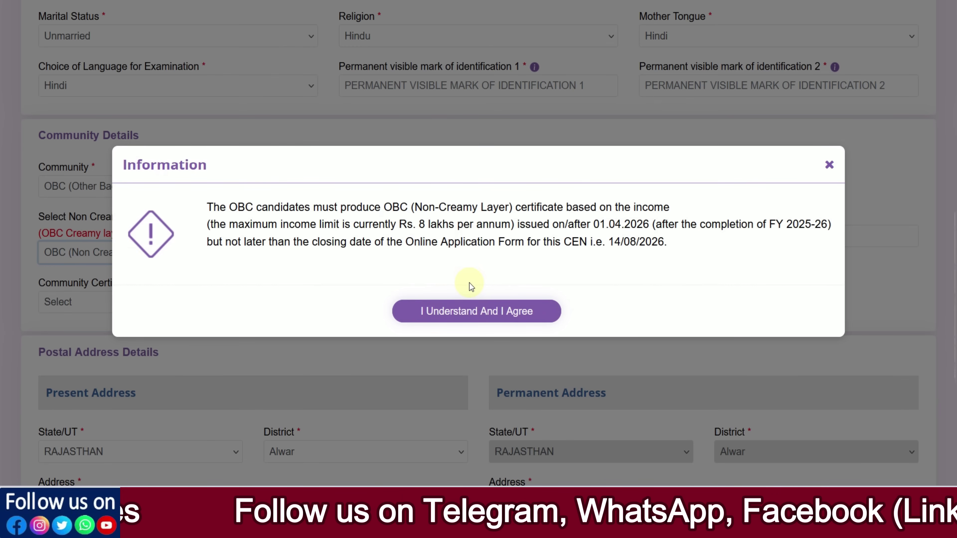
pyautogui.click(522, 305)
# Look over the caste and certificate fields, then change Community to SC (Scheduled Caste).
pyautogui.click(412, 244)
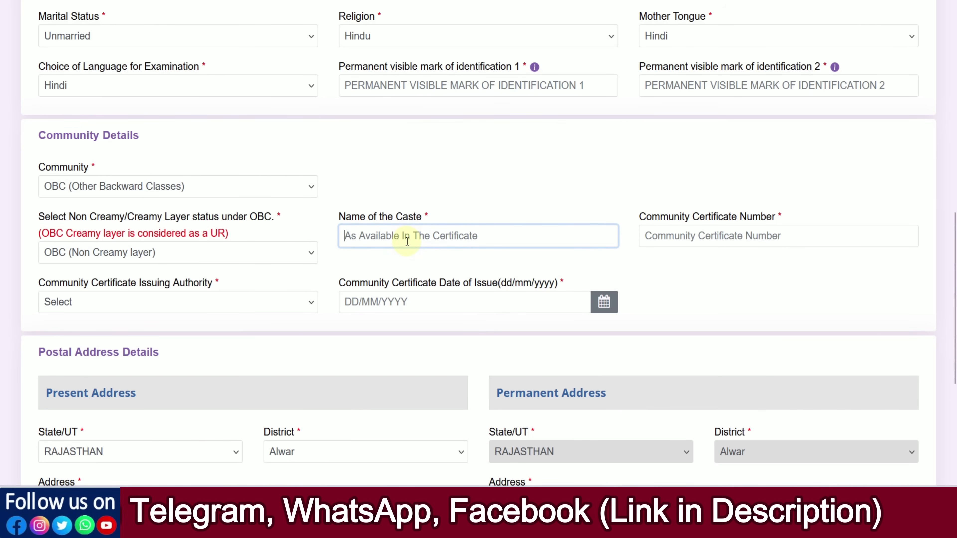
pyautogui.click(701, 239)
pyautogui.click(212, 310)
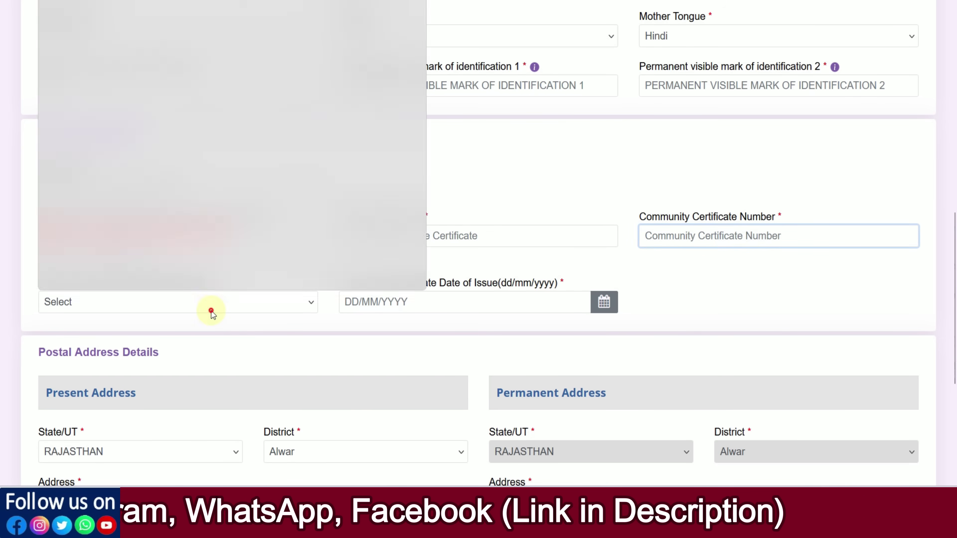
pyautogui.click(476, 342)
pyautogui.click(419, 312)
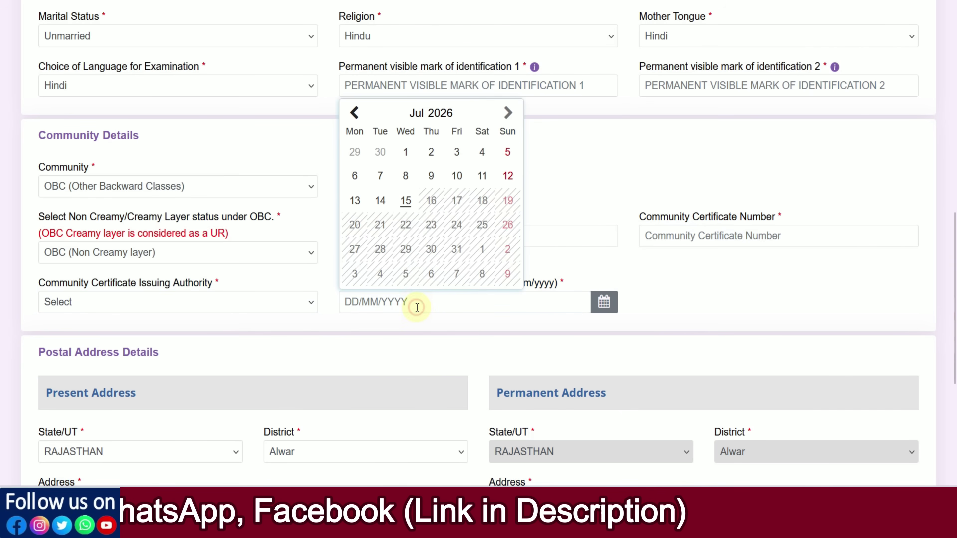
pyautogui.click(144, 257)
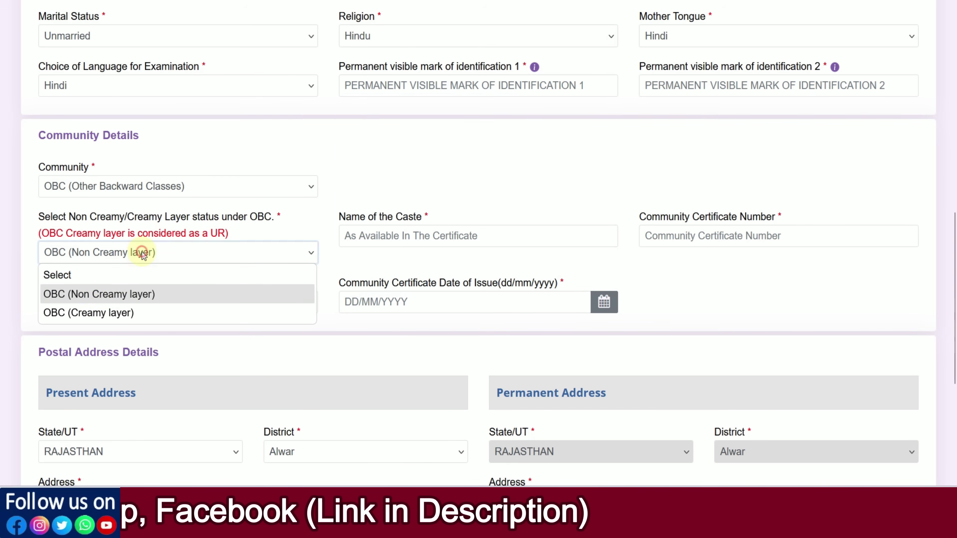
pyautogui.click(91, 186)
pyautogui.click(87, 247)
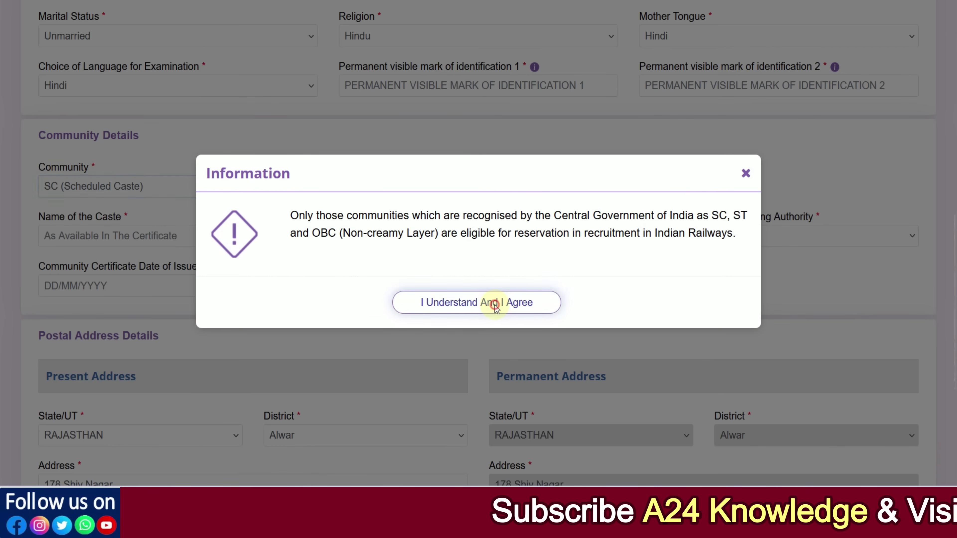
# Accept the reservation notice and set the certificate's issuing authority to Taluka Magistrate and issuing state to RAJASTHAN.
pyautogui.click(492, 302)
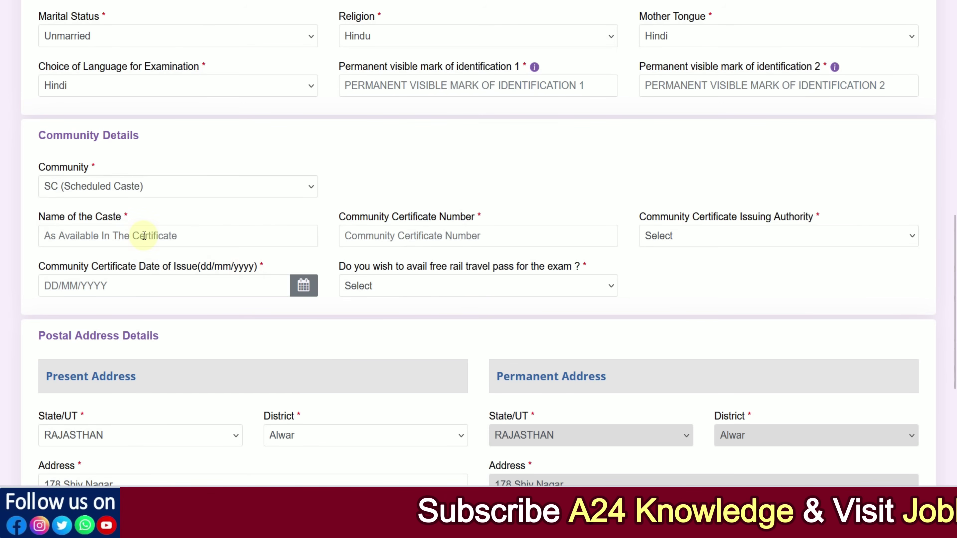
pyautogui.click(132, 235)
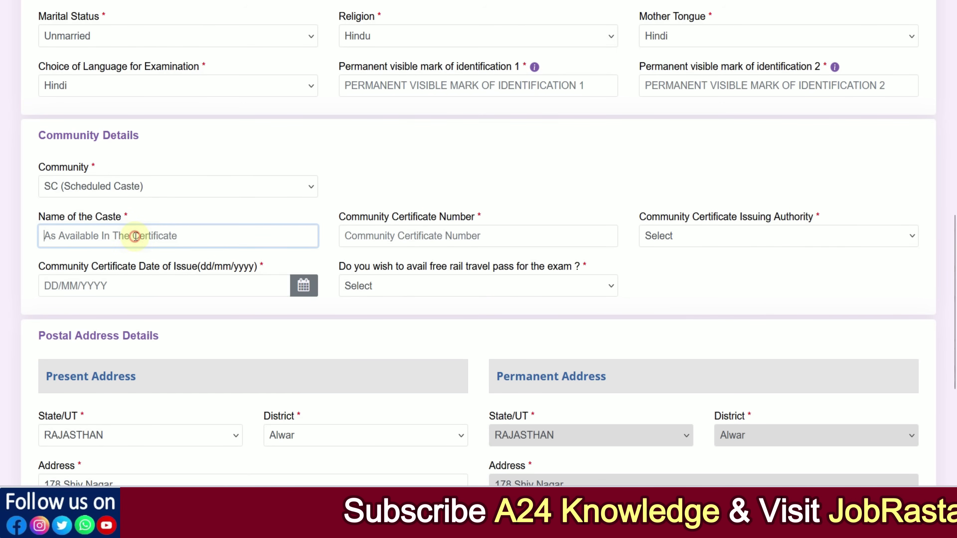
pyautogui.click(408, 240)
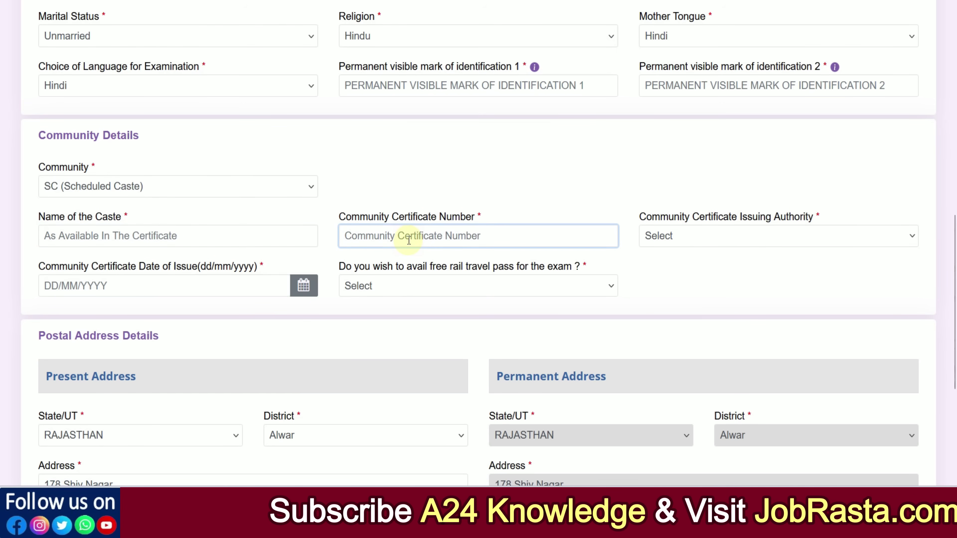
pyautogui.click(710, 242)
pyautogui.scroll(-1, 603, 426)
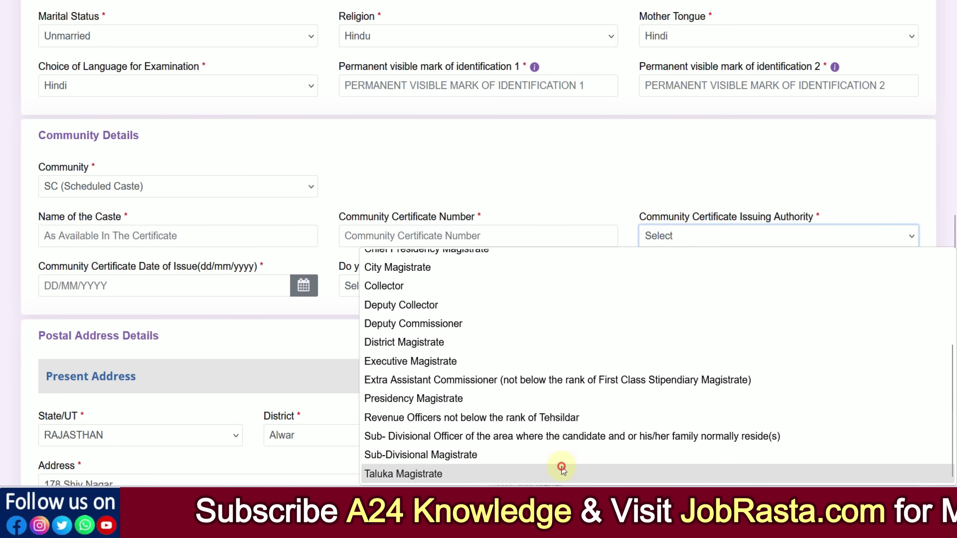
pyautogui.click(561, 473)
pyautogui.click(126, 287)
pyautogui.scroll(-10, 113, 215)
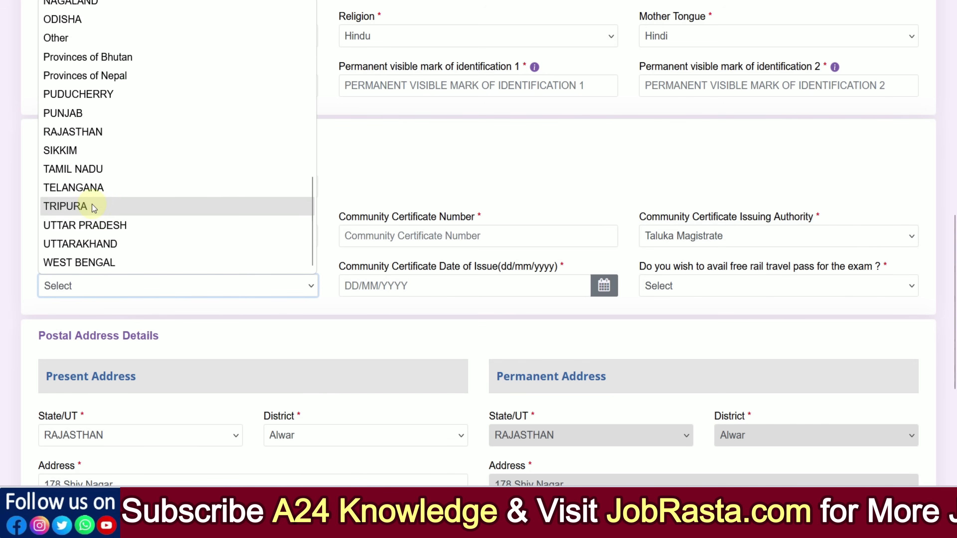
pyautogui.click(92, 132)
# Opt in to the free rail travel pass and choose ALWAR (AWR) as nearest railway station.
pyautogui.click(420, 295)
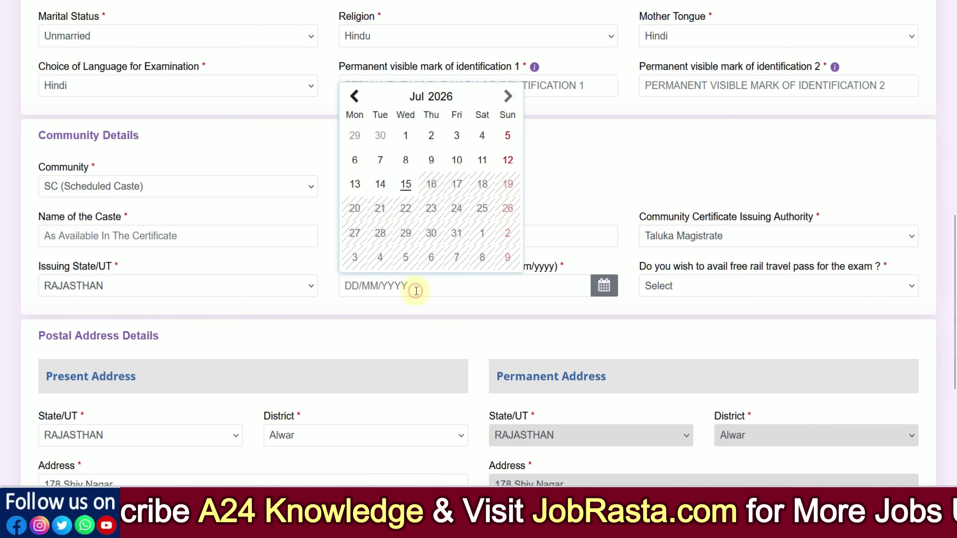
pyautogui.click(727, 307)
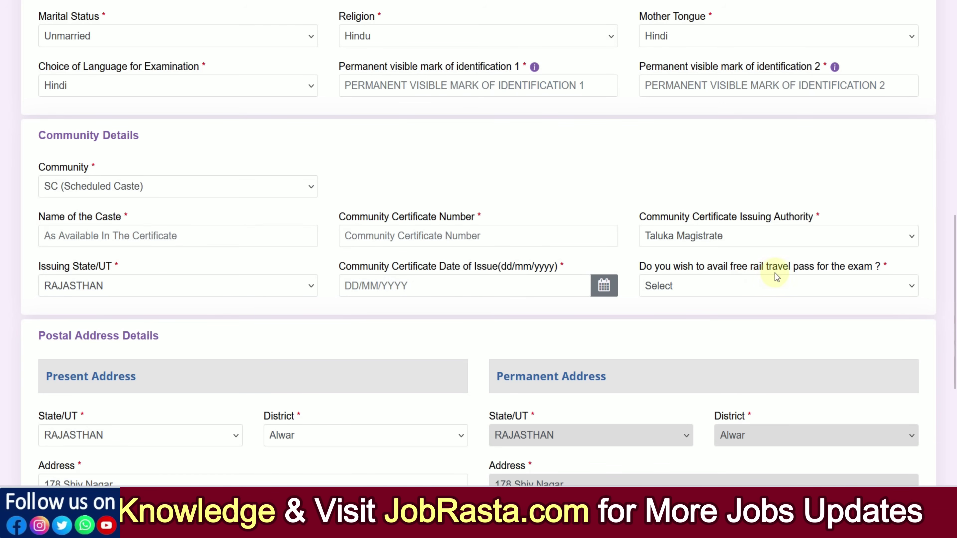
pyautogui.click(716, 291)
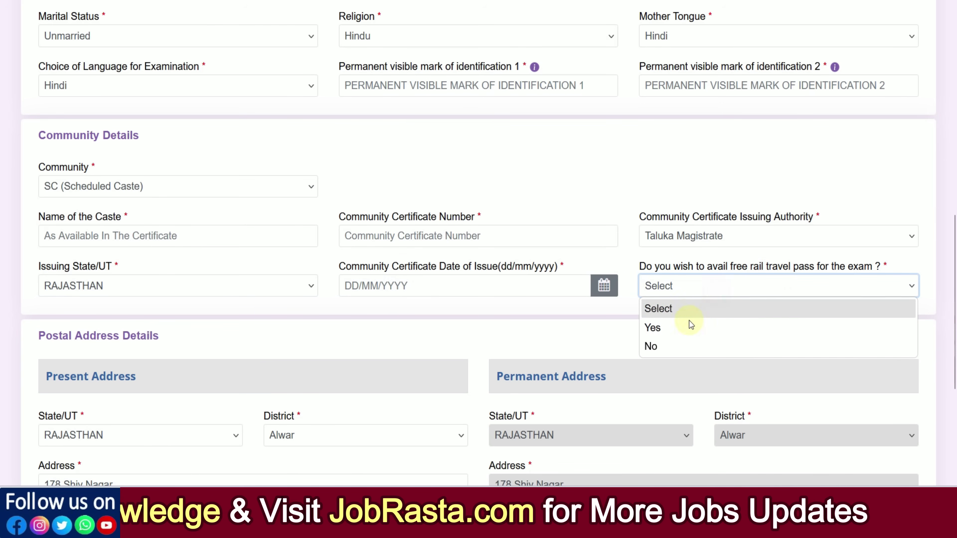
pyautogui.click(683, 333)
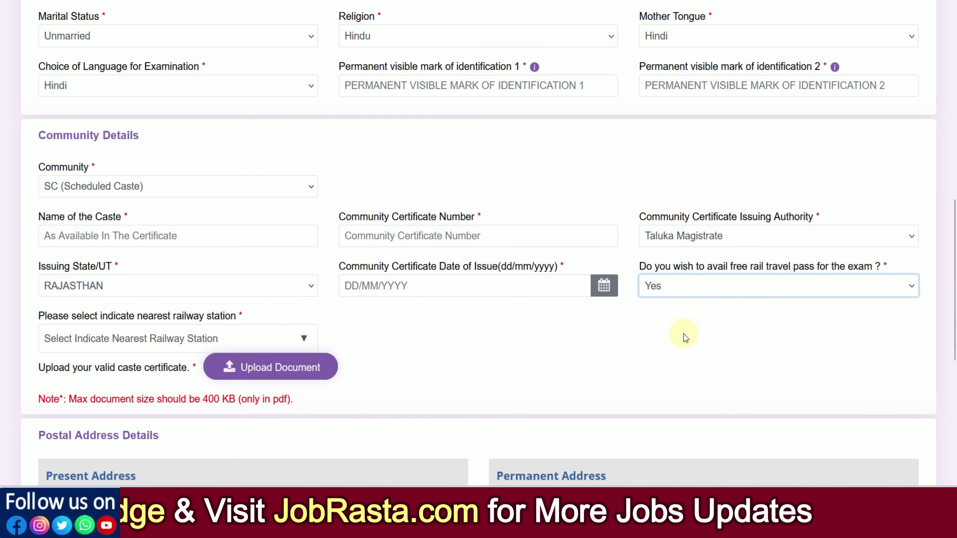
pyautogui.click(126, 341)
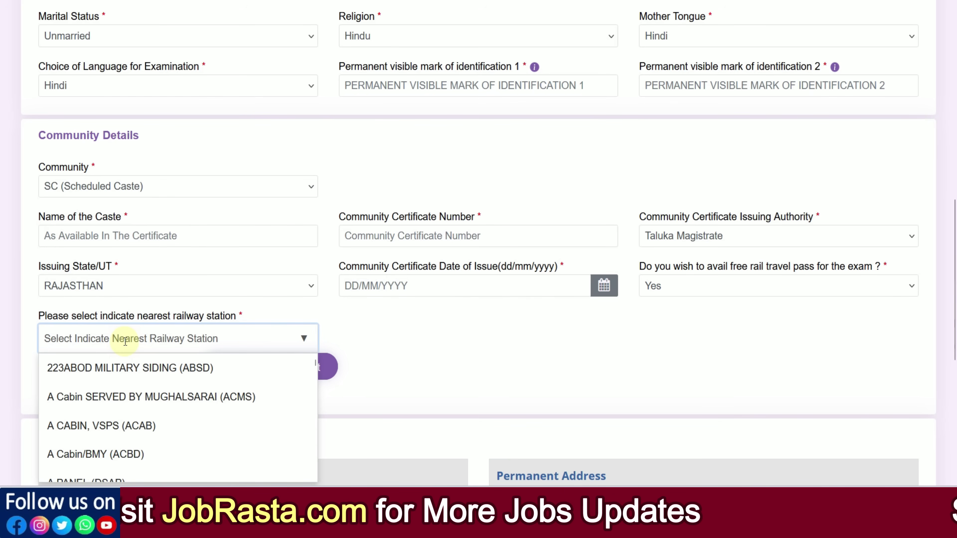
pyautogui.write('ALWAR')
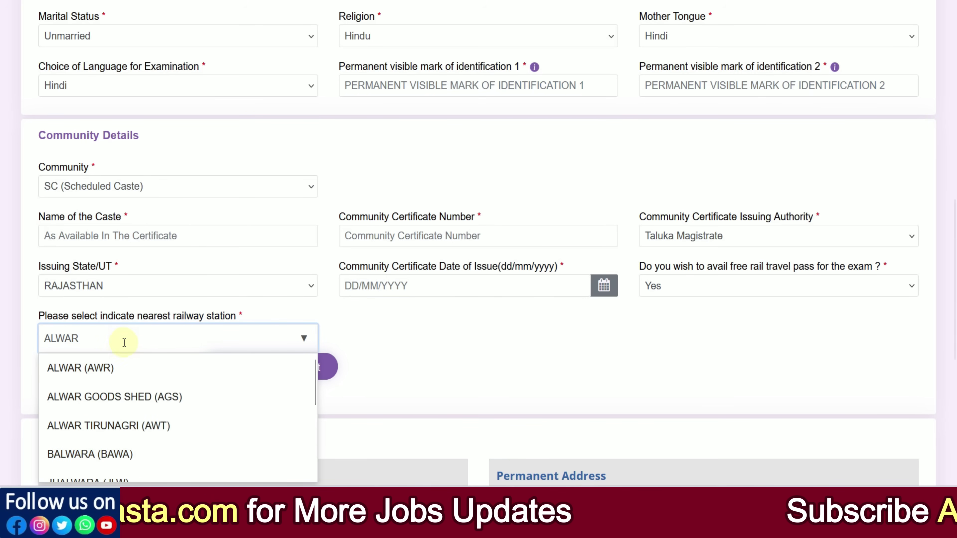
pyautogui.click(113, 367)
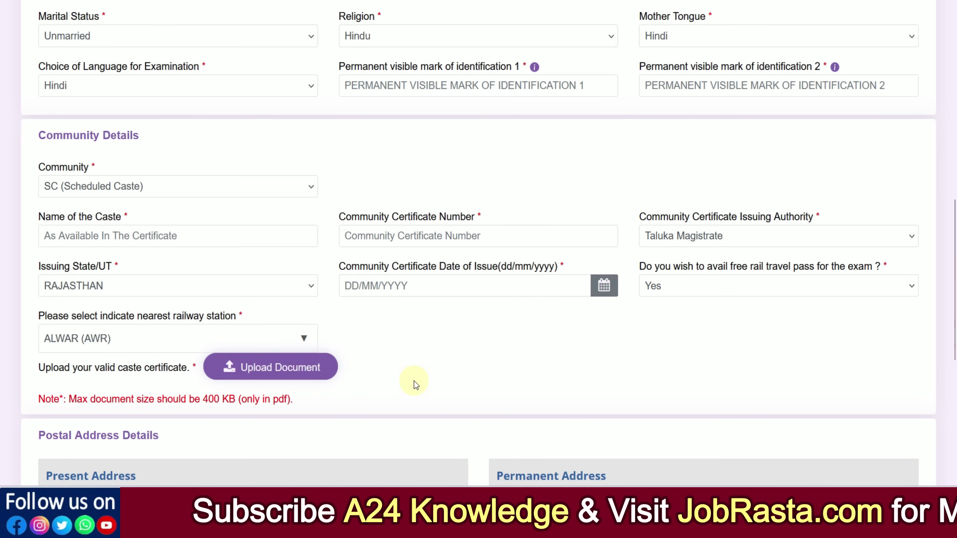
# Review the Rajasthan present address state, district, city and pincode, then save and continue.
pyautogui.scroll(-7, 414, 381)
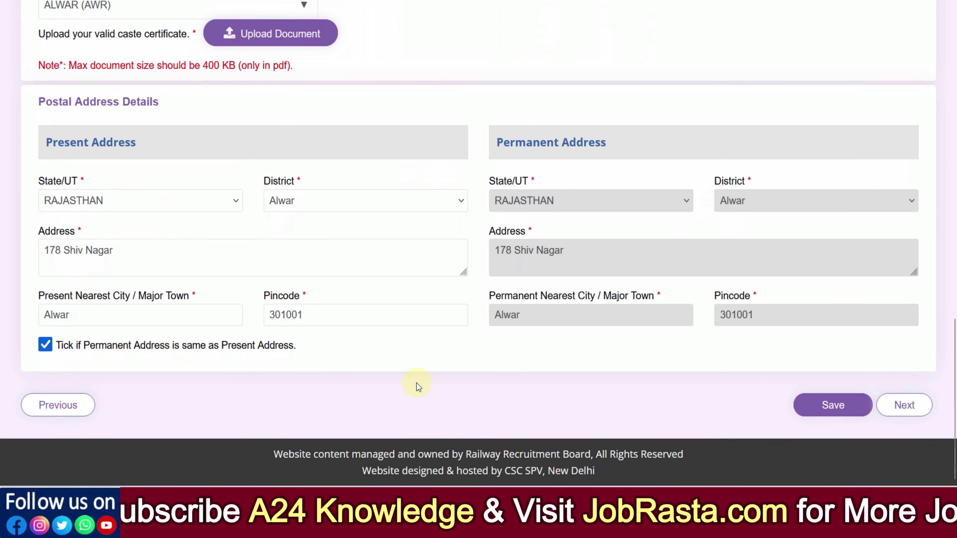
pyautogui.click(124, 198)
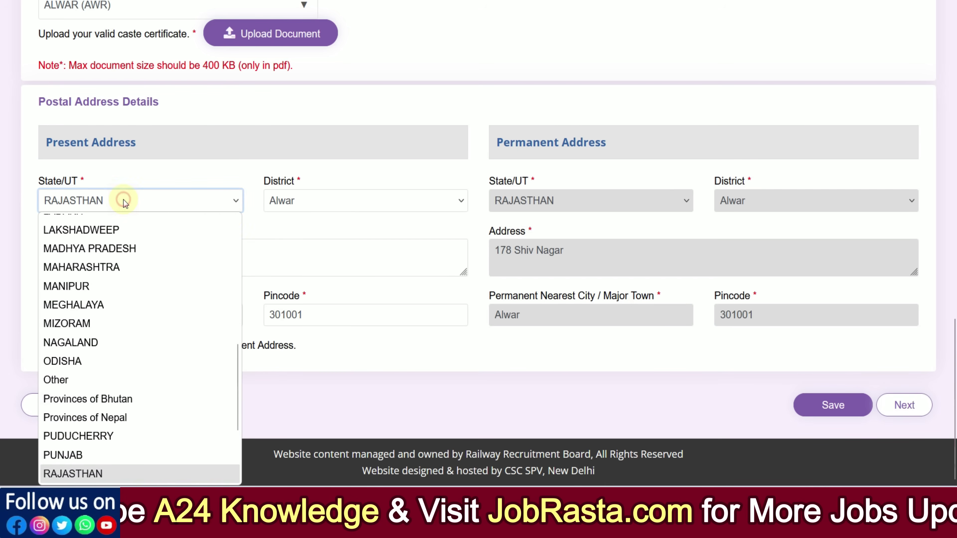
pyautogui.click(314, 212)
pyautogui.click(193, 180)
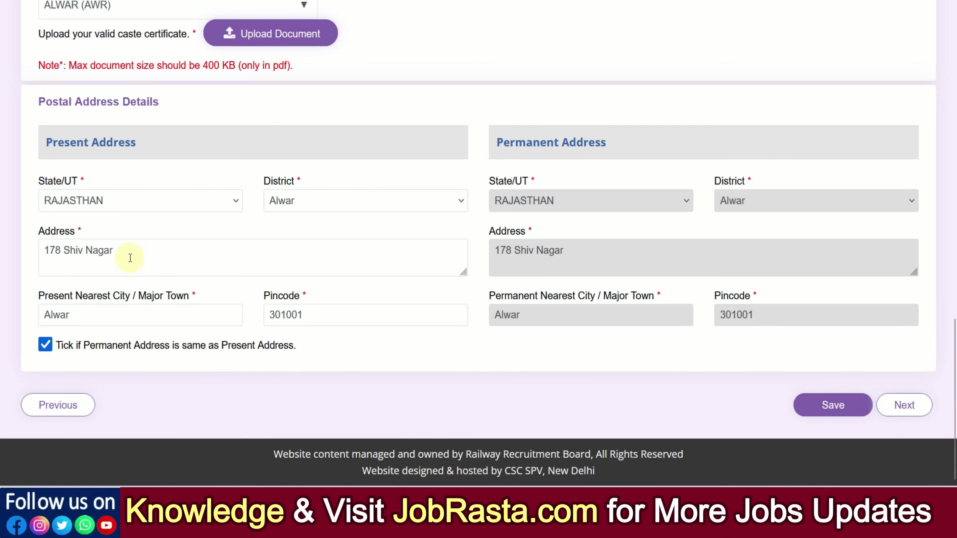
pyautogui.click(125, 323)
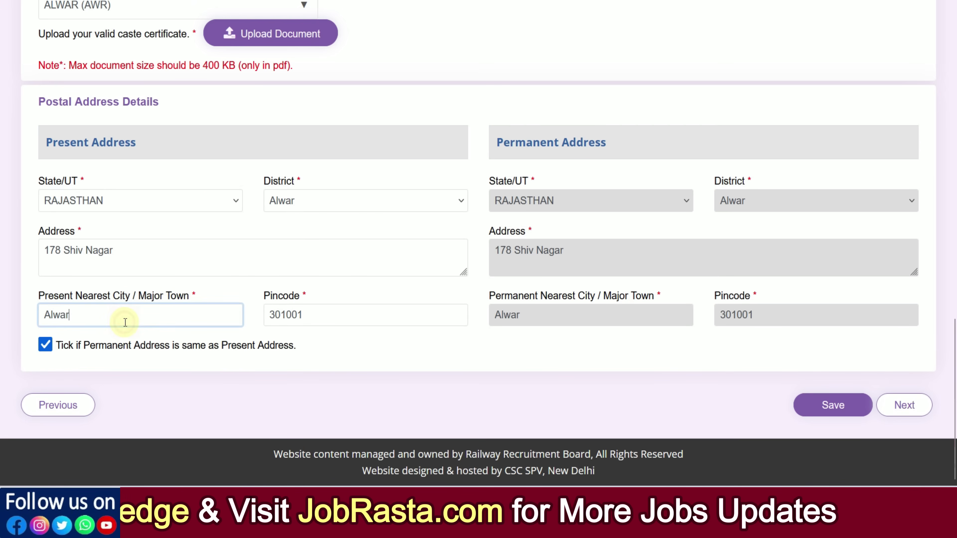
pyautogui.click(304, 321)
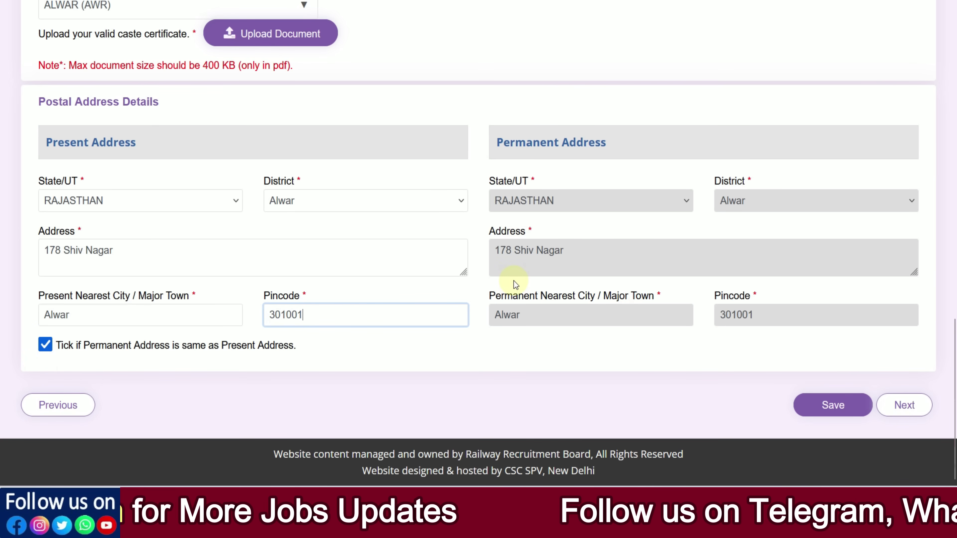
pyautogui.click(825, 413)
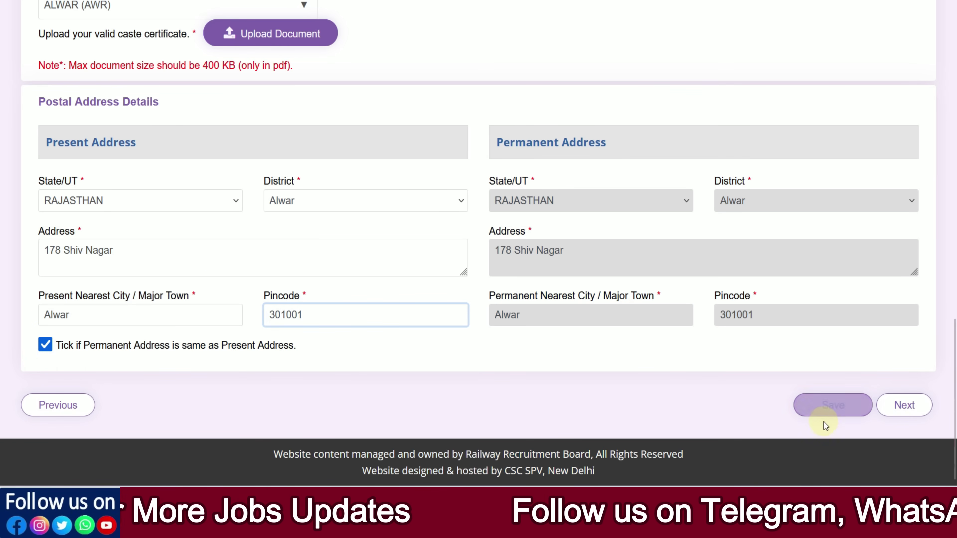
pyautogui.click(895, 414)
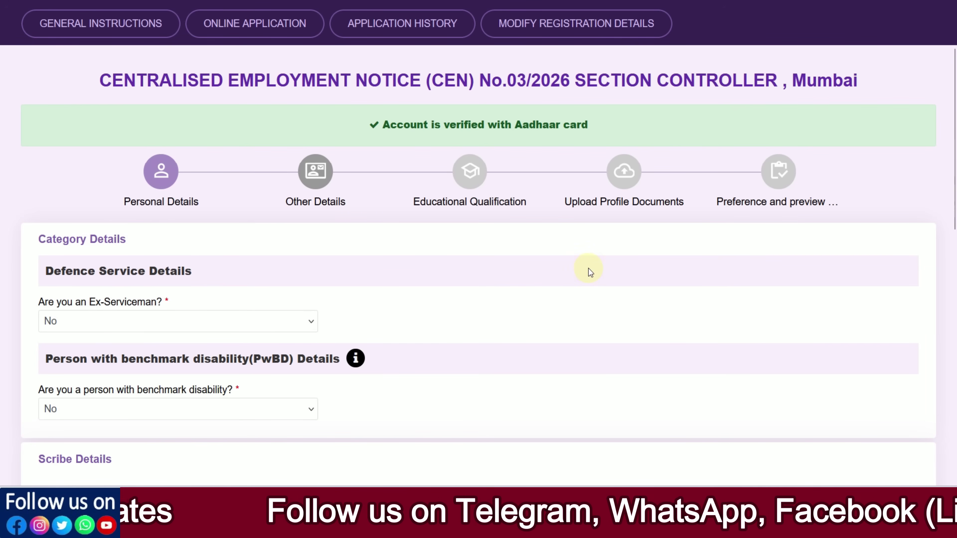
# Try Ex-Serviceman Yes with Army and not in service, then answer Ex-Serviceman No.
pyautogui.scroll(-4, 336, 213)
pyautogui.click(159, 175)
pyautogui.click(124, 207)
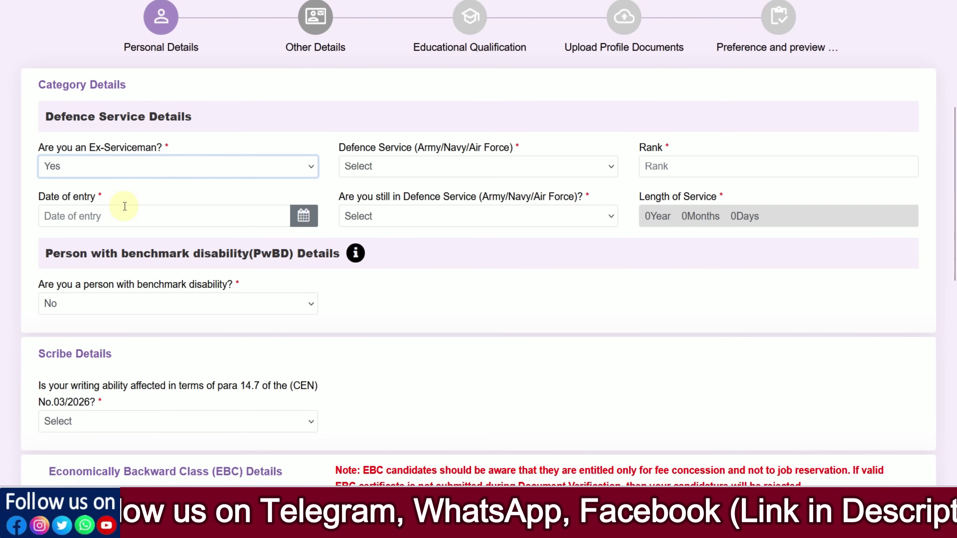
pyautogui.click(418, 167)
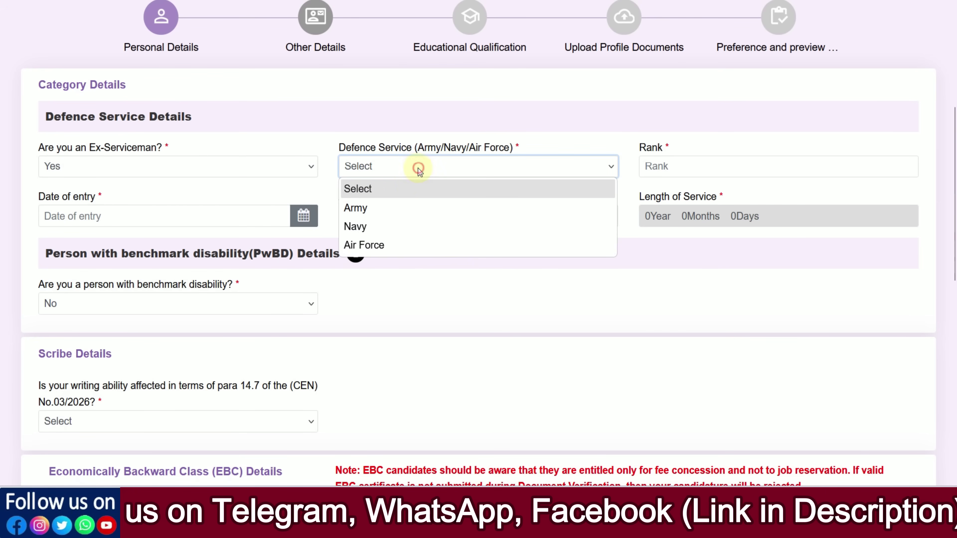
pyautogui.click(396, 208)
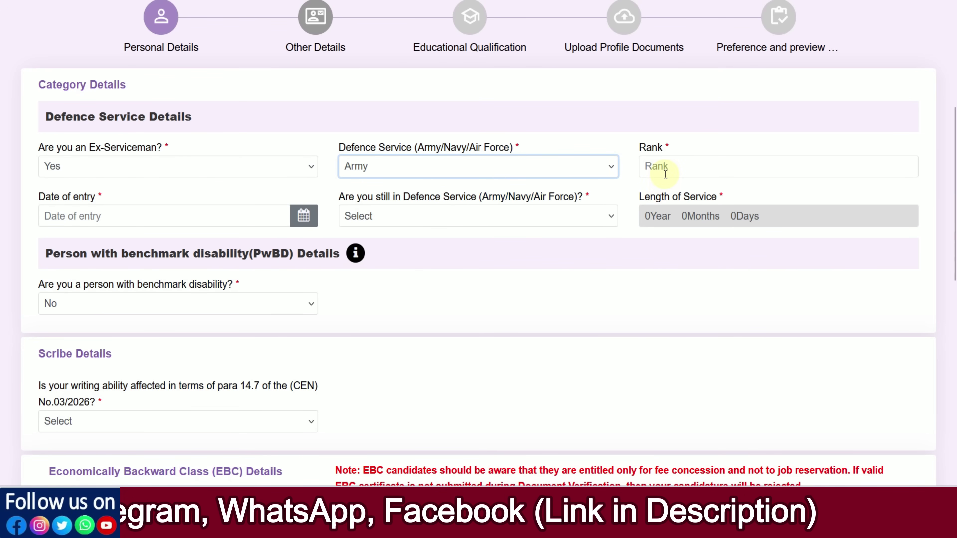
pyautogui.click(418, 216)
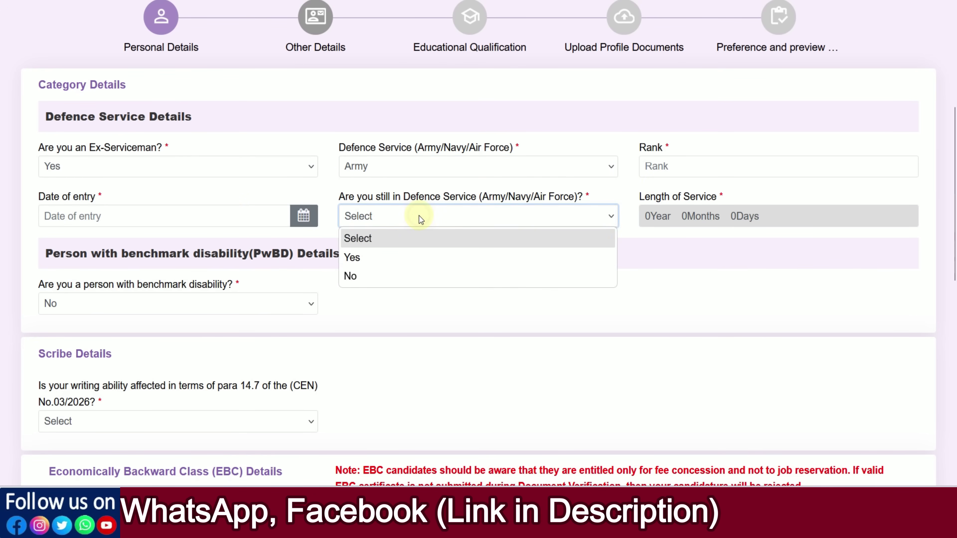
pyautogui.click(380, 276)
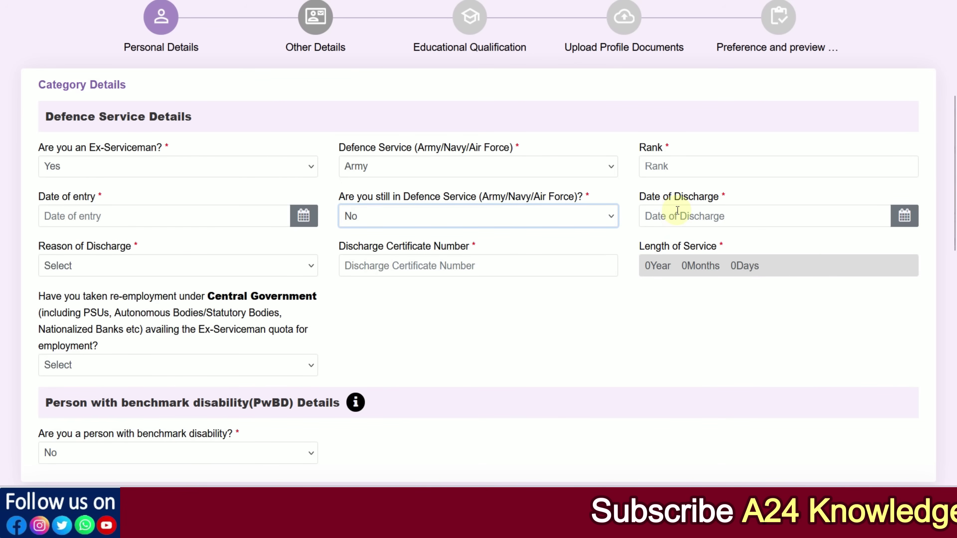
pyautogui.click(172, 259)
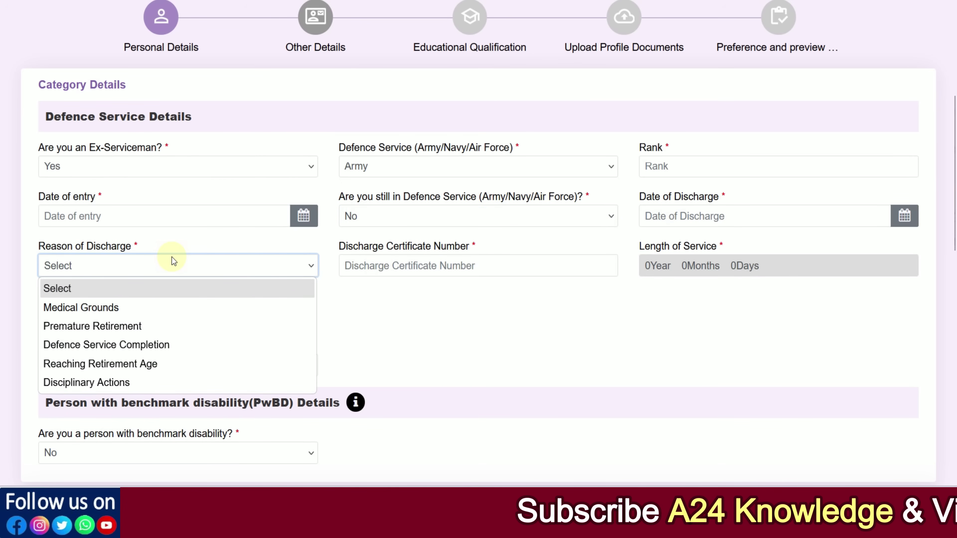
pyautogui.click(505, 330)
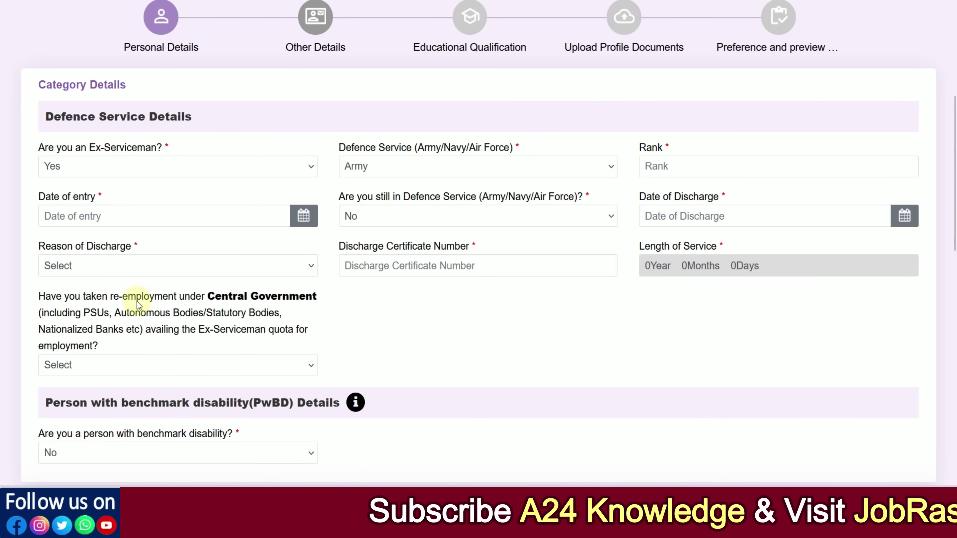
pyautogui.click(177, 364)
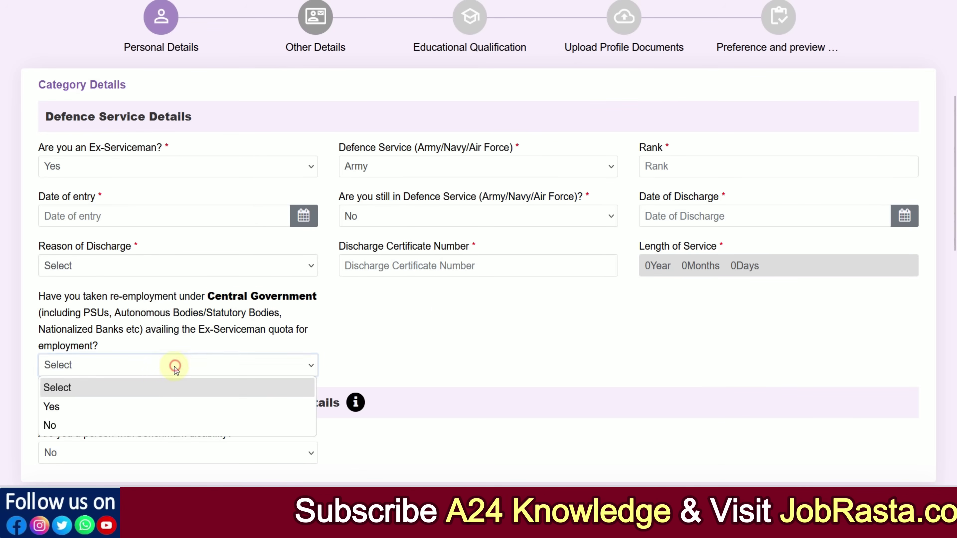
pyautogui.click(367, 337)
pyautogui.click(85, 172)
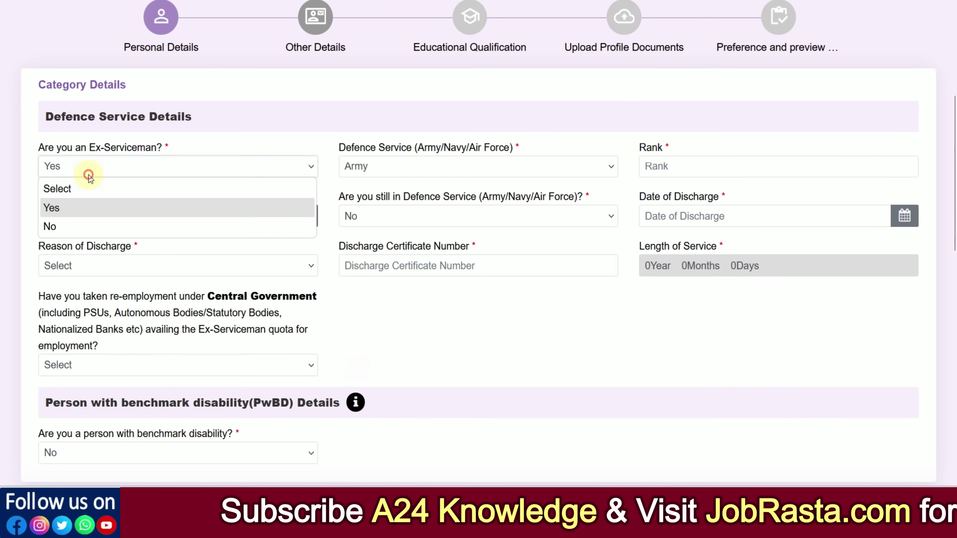
pyautogui.click(73, 223)
# Try benchmark disability Yes with Hearing Impairment (HI), then answer benchmark disability No.
pyautogui.click(155, 255)
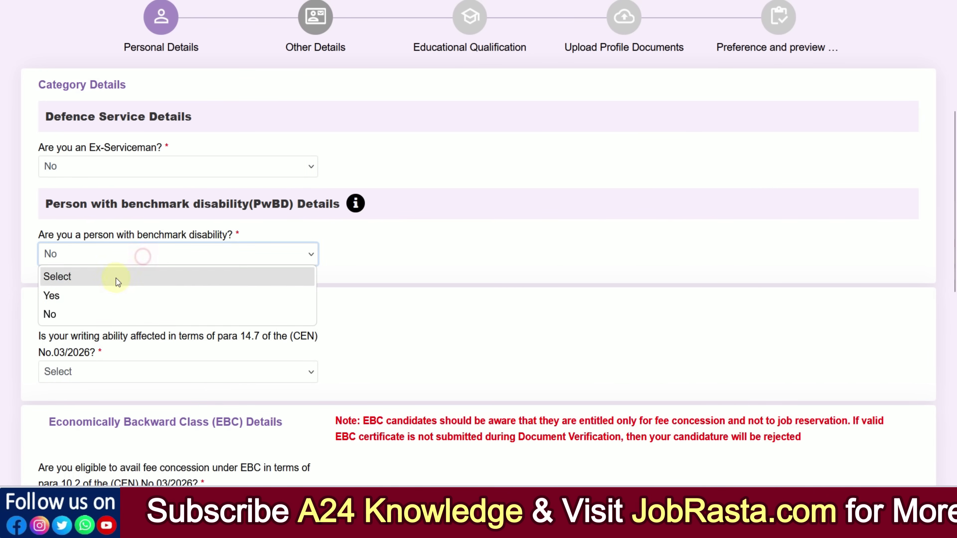
pyautogui.click(111, 288)
pyautogui.click(374, 262)
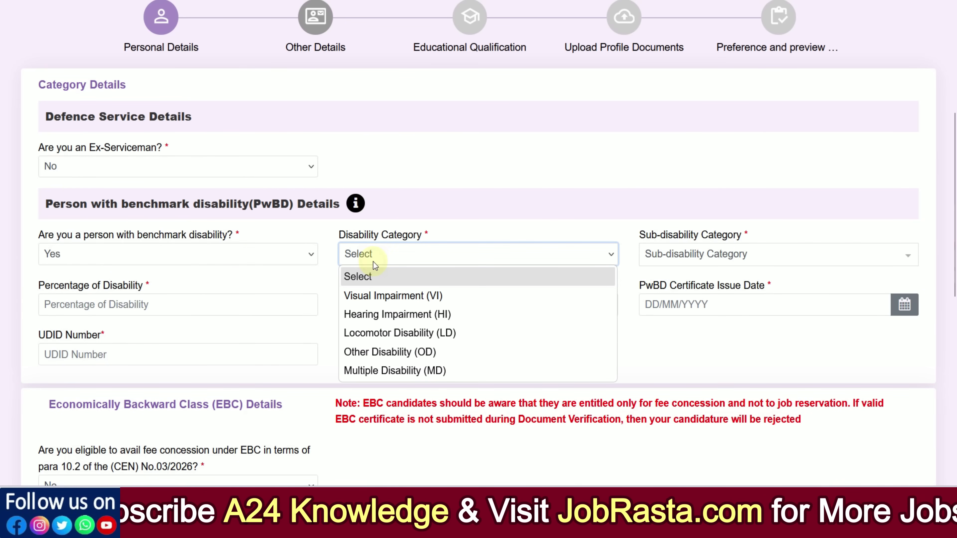
pyautogui.click(726, 265)
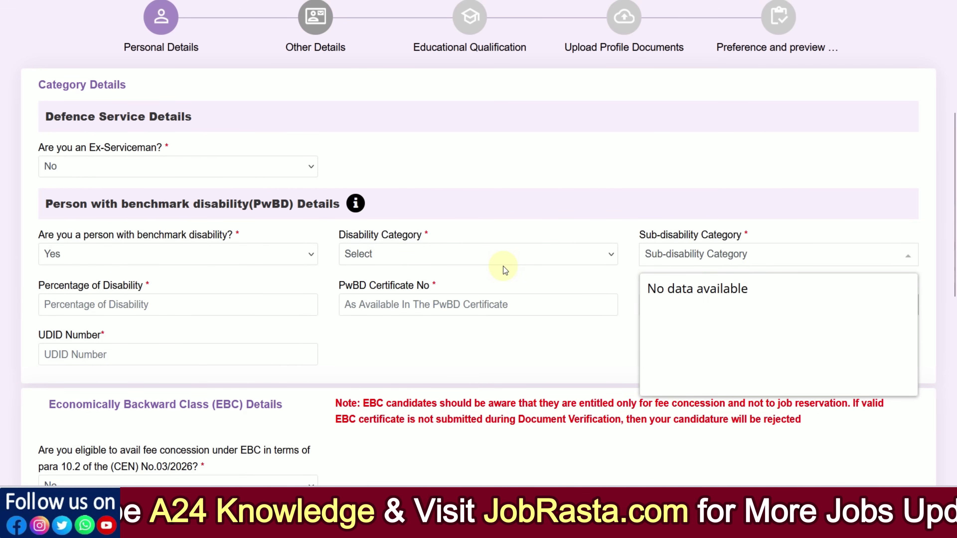
pyautogui.click(495, 265)
pyautogui.click(444, 260)
pyautogui.click(412, 312)
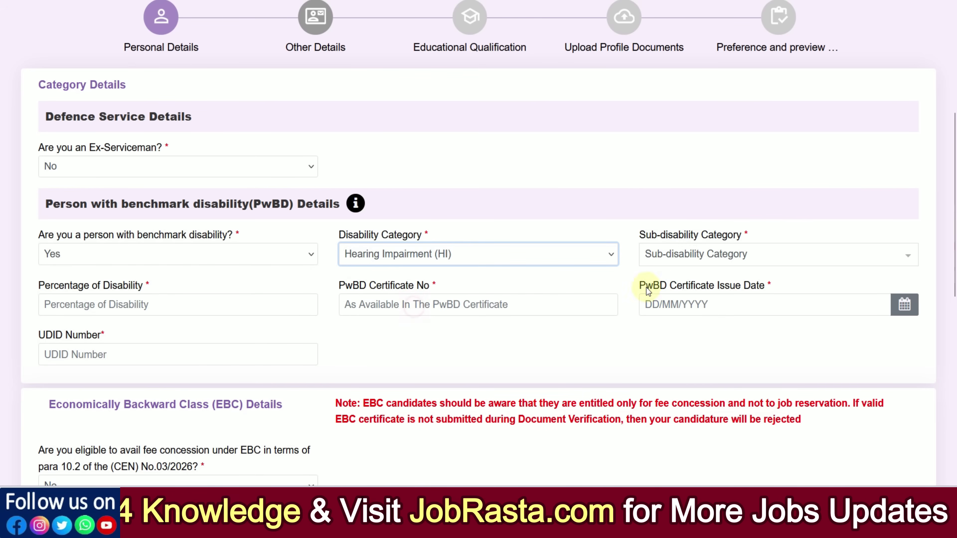
pyautogui.click(683, 264)
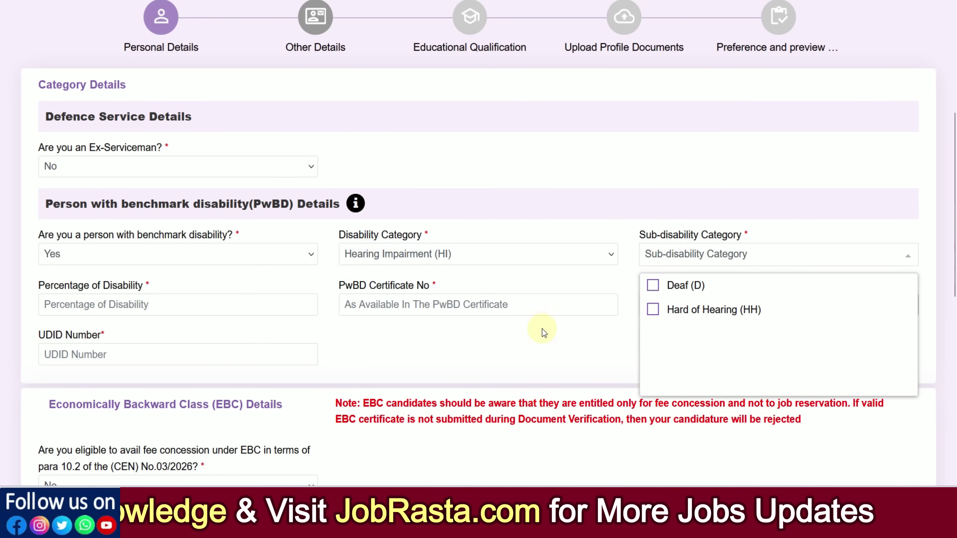
pyautogui.click(497, 324)
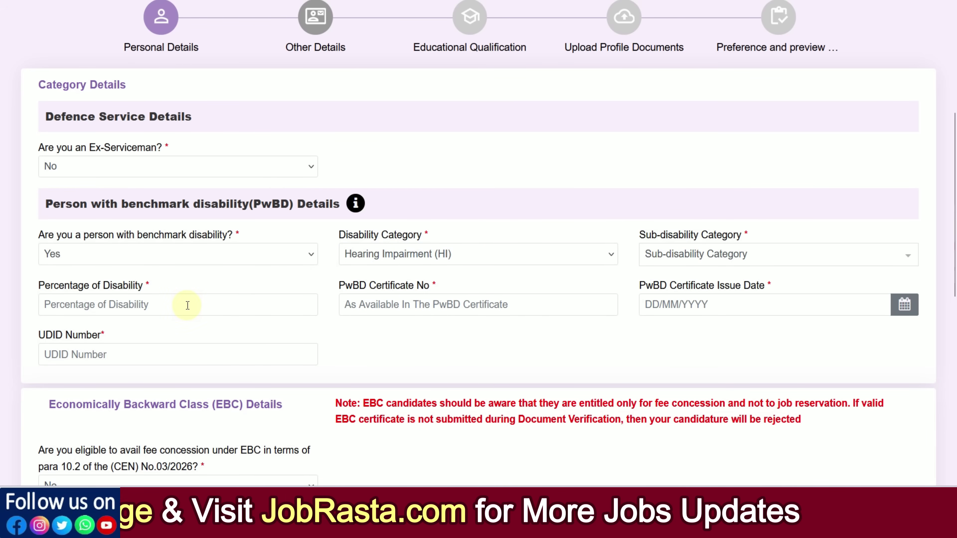
pyautogui.click(356, 305)
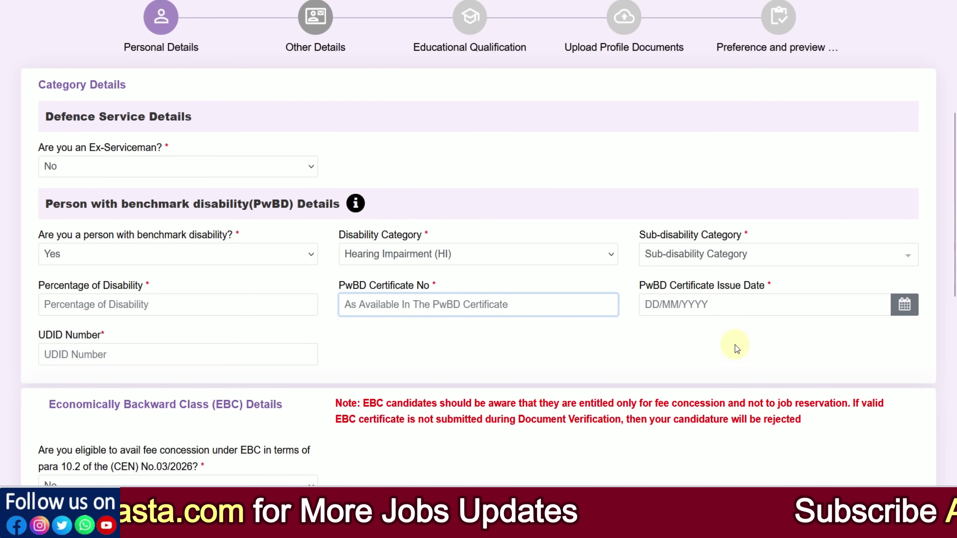
pyautogui.click(173, 257)
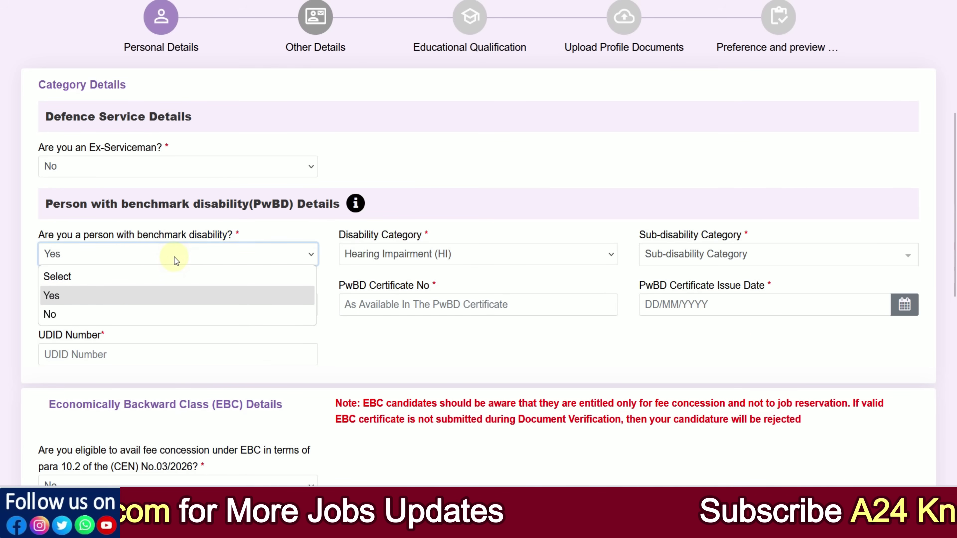
pyautogui.click(108, 315)
# Answer No to the scribe requirement question.
pyautogui.scroll(-2, 158, 304)
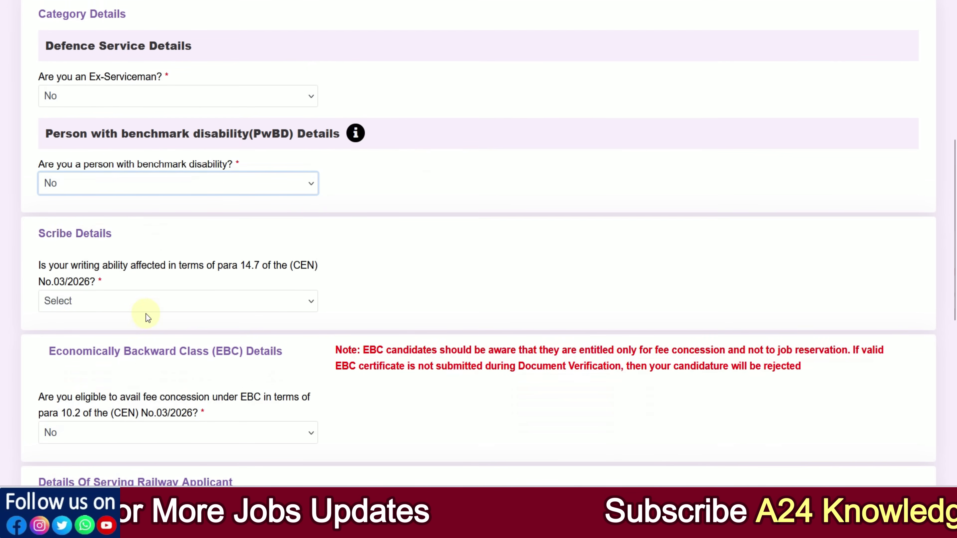
pyautogui.click(109, 301)
pyautogui.click(96, 354)
# Try EBC fee concession Yes and accept its notice, then set EBC back to No.
pyautogui.scroll(-4, 203, 318)
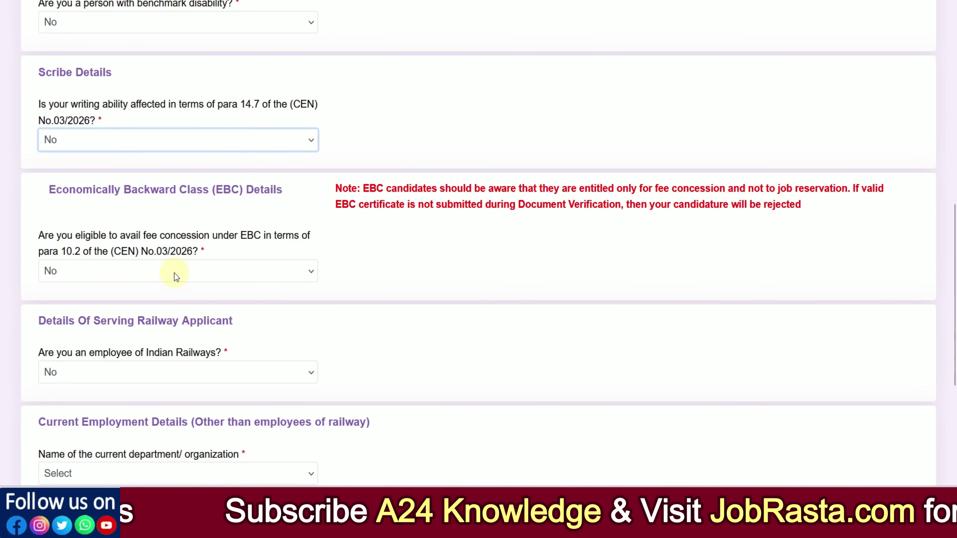
pyautogui.click(168, 273)
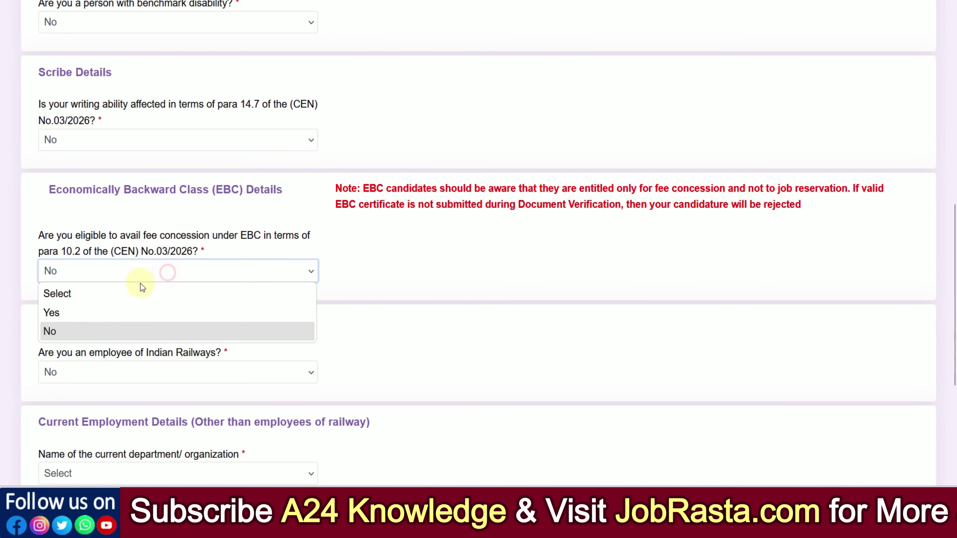
pyautogui.click(125, 308)
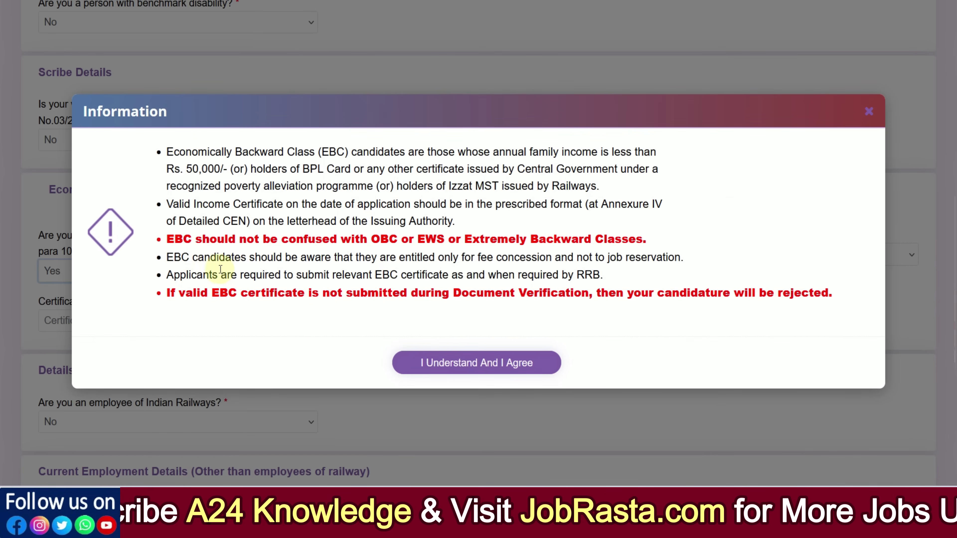
pyautogui.click(444, 362)
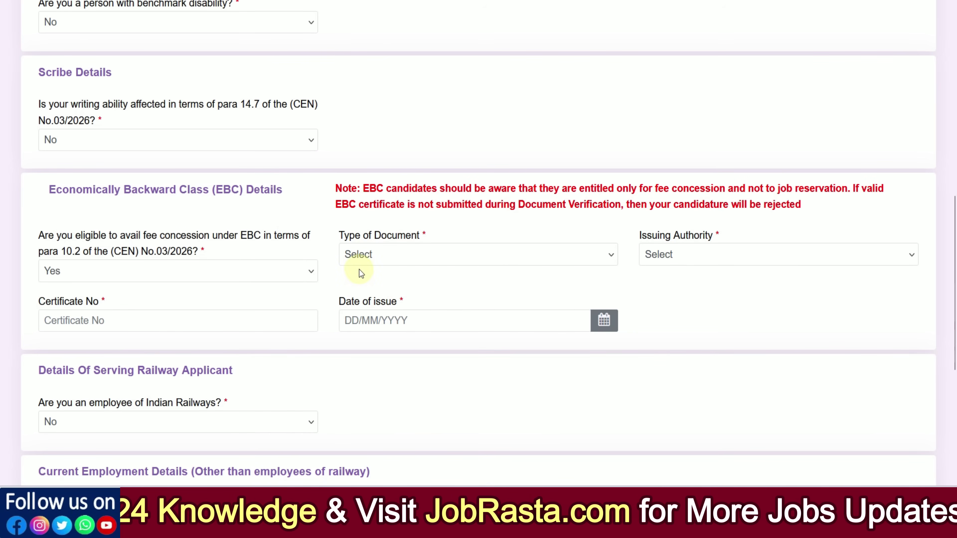
pyautogui.click(372, 257)
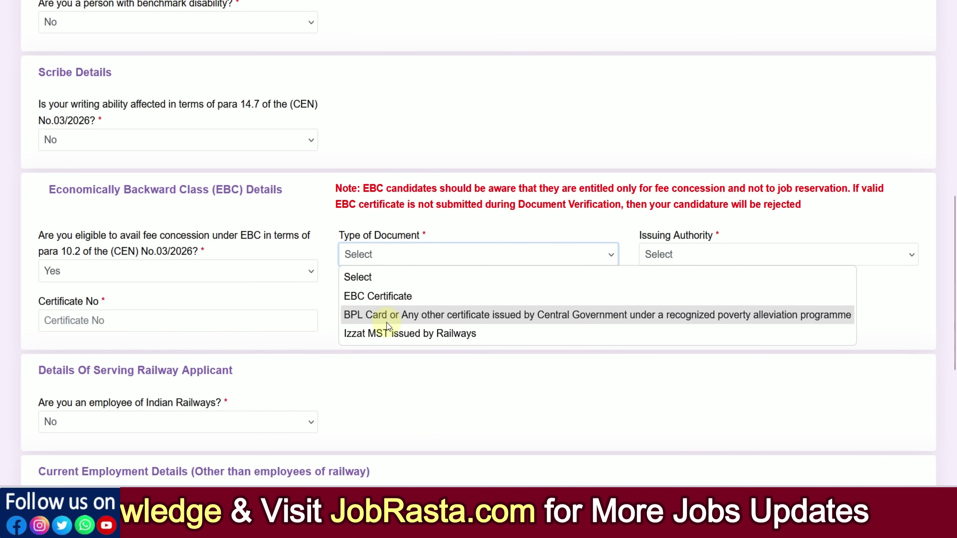
pyautogui.click(448, 337)
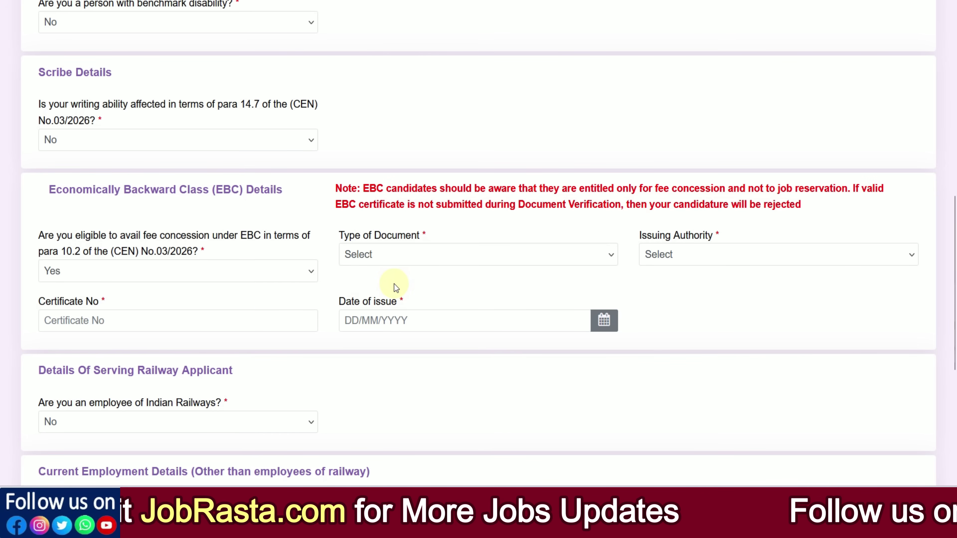
pyautogui.click(110, 274)
pyautogui.click(92, 327)
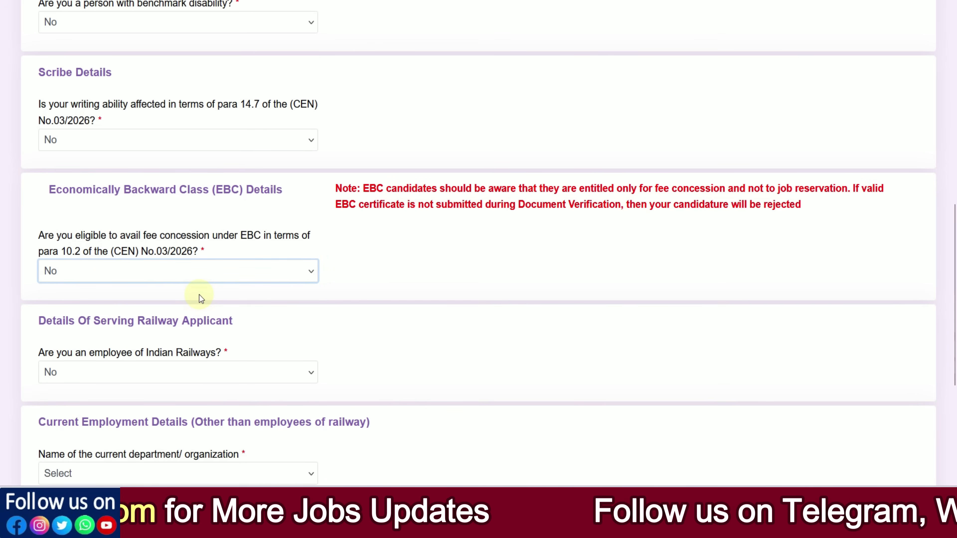
# Answer No to being an Indian Railways employee.
pyautogui.scroll(-2, 156, 297)
pyautogui.click(146, 297)
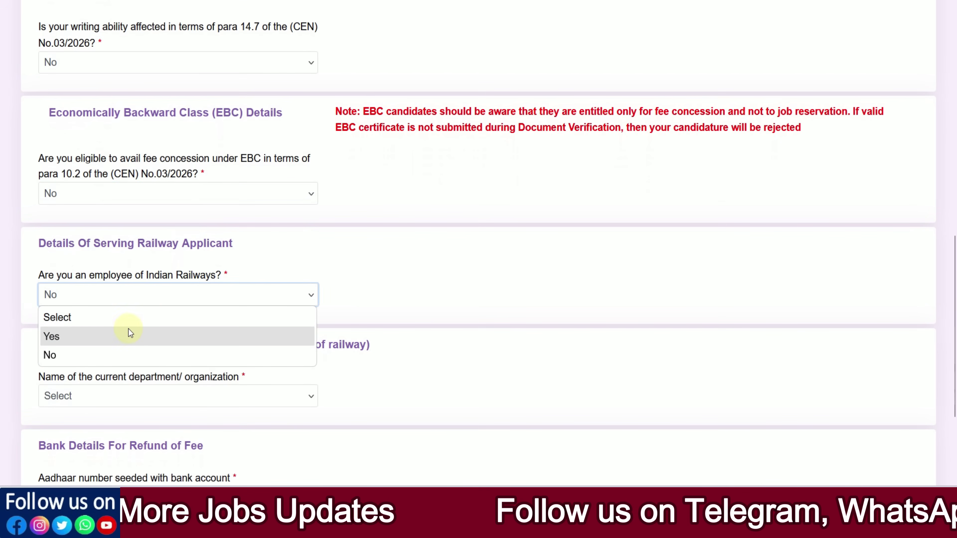
pyautogui.click(127, 355)
# Set current organisation to Not Applicable, enter the Aadhaar number for the refund account, and save.
pyautogui.scroll(-4, 150, 336)
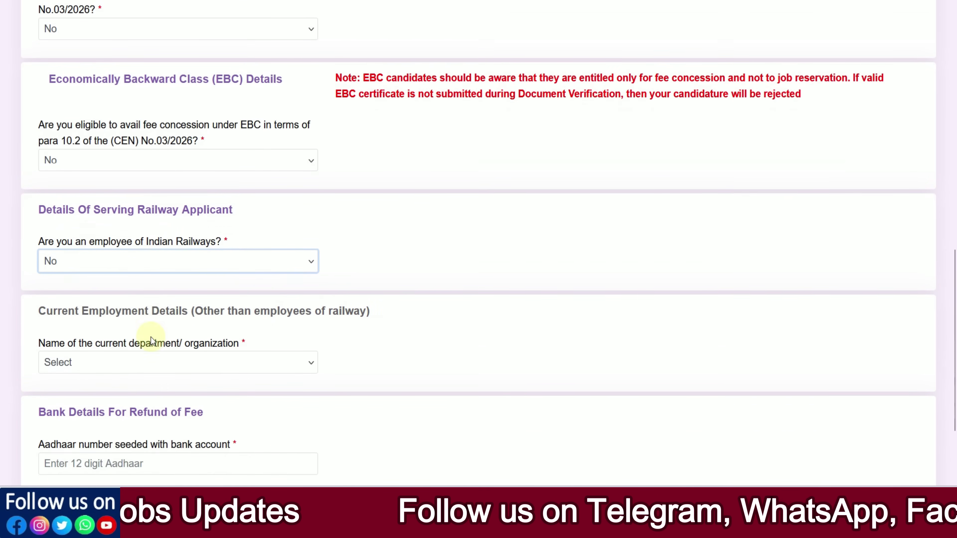
pyautogui.click(125, 246)
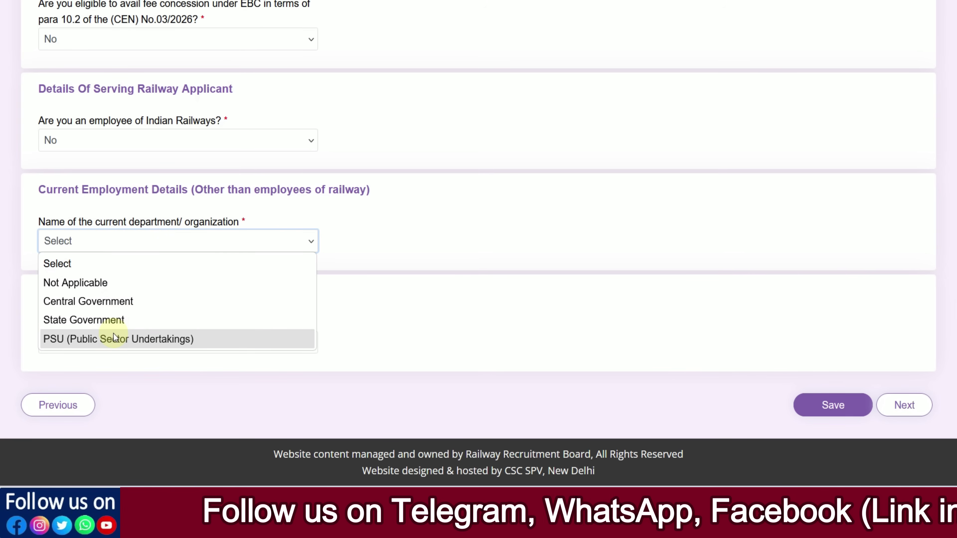
pyautogui.click(91, 283)
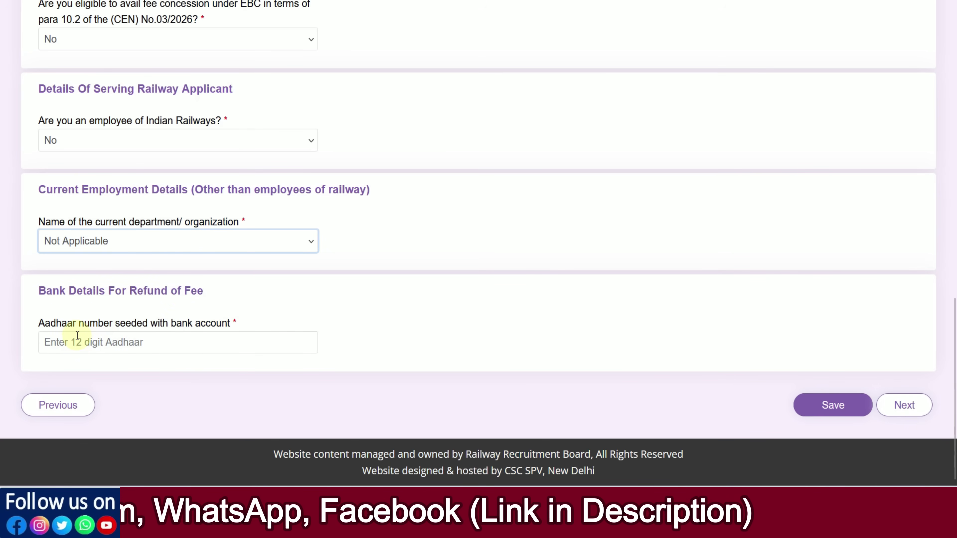
pyautogui.click(115, 343)
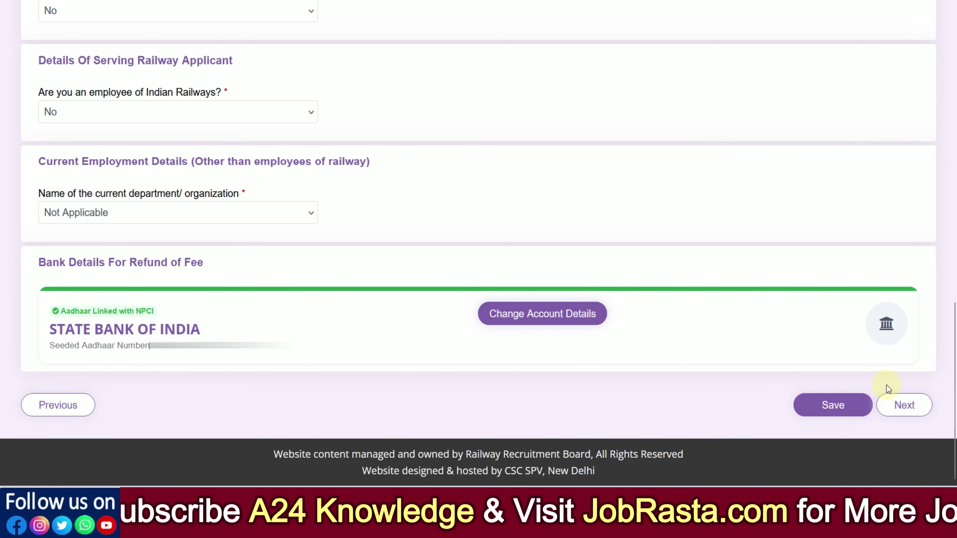
pyautogui.click(846, 413)
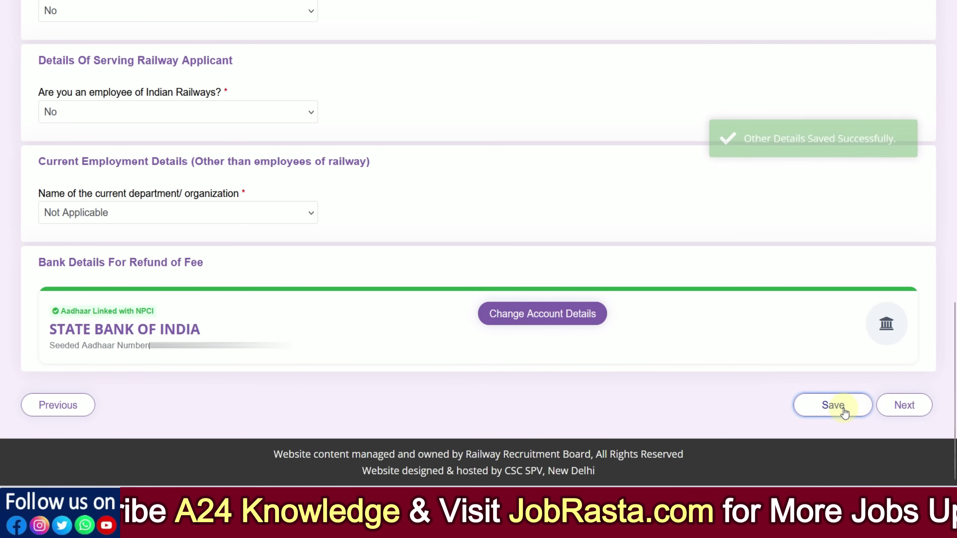
# Start a Matriculation/SSLC qualification with state RAJASTHAN, district Alwar and board BSER.
pyautogui.click(914, 408)
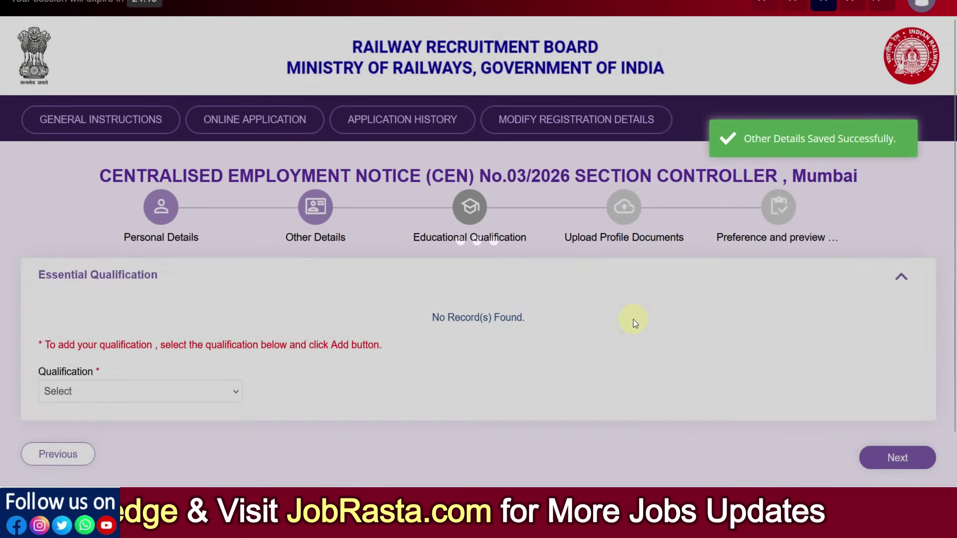
pyautogui.scroll(-2, 627, 317)
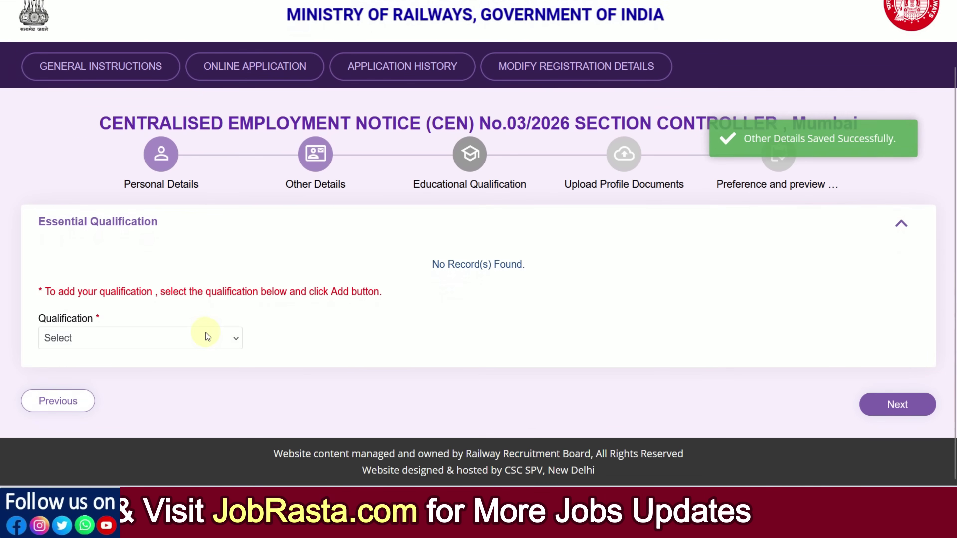
pyautogui.click(188, 338)
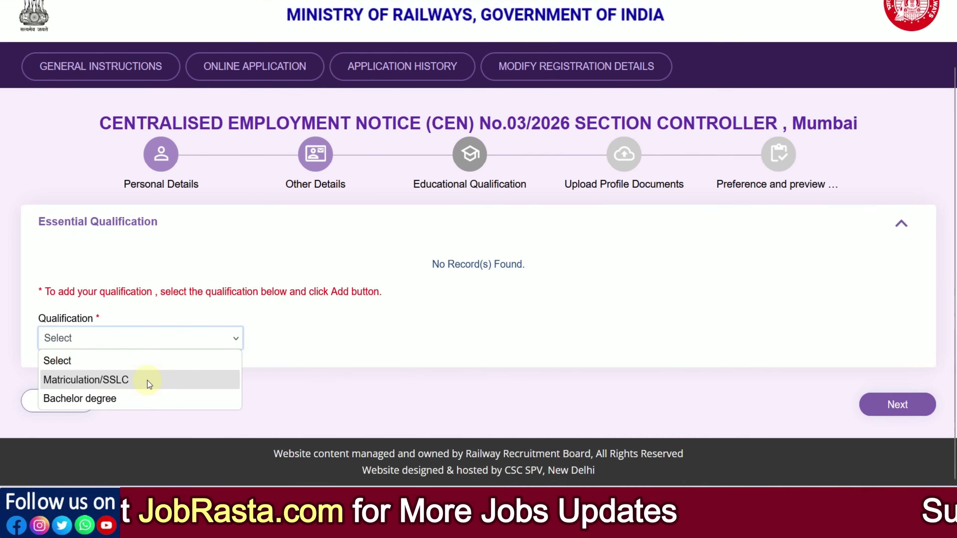
pyautogui.click(147, 380)
pyautogui.click(318, 345)
pyautogui.scroll(-5, 342, 229)
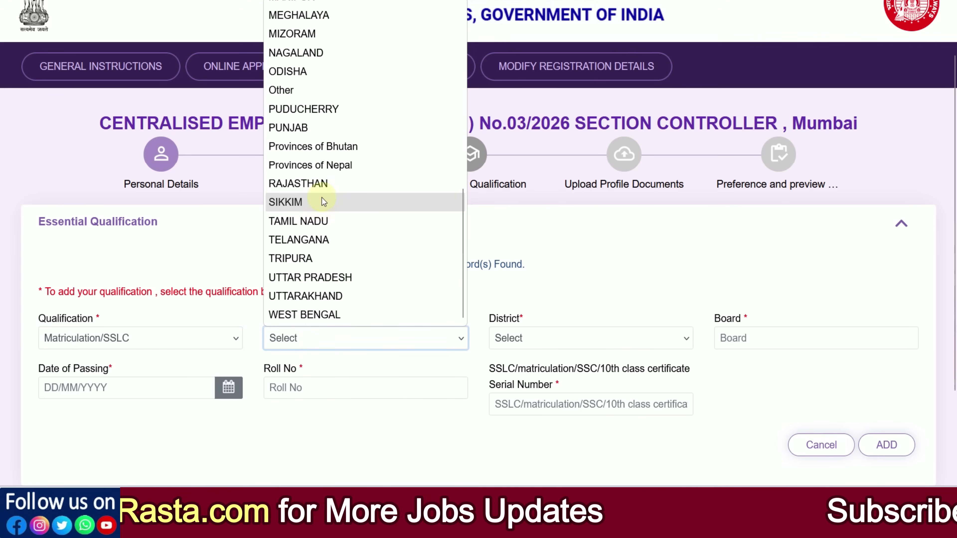
pyautogui.click(320, 182)
pyautogui.click(505, 340)
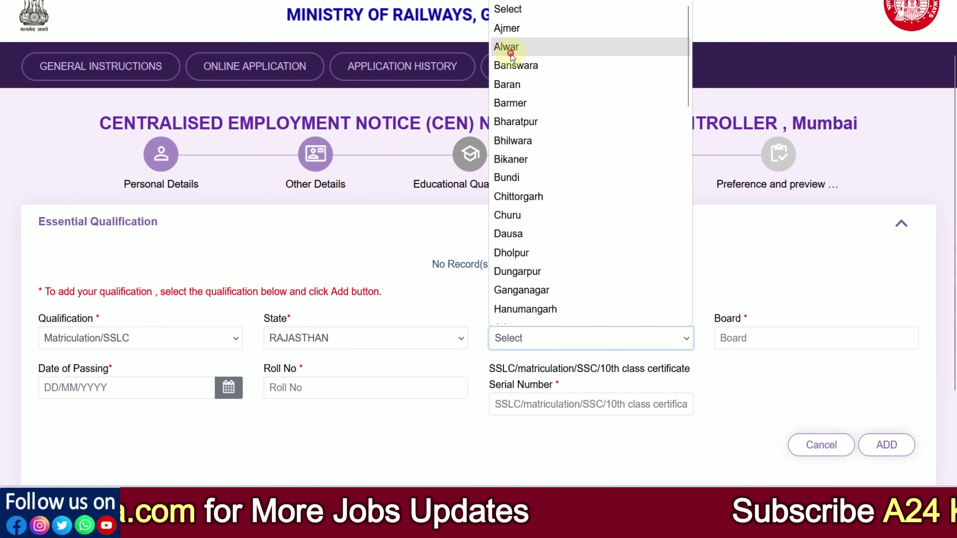
pyautogui.click(507, 47)
pyautogui.click(741, 336)
pyautogui.write('BSER')
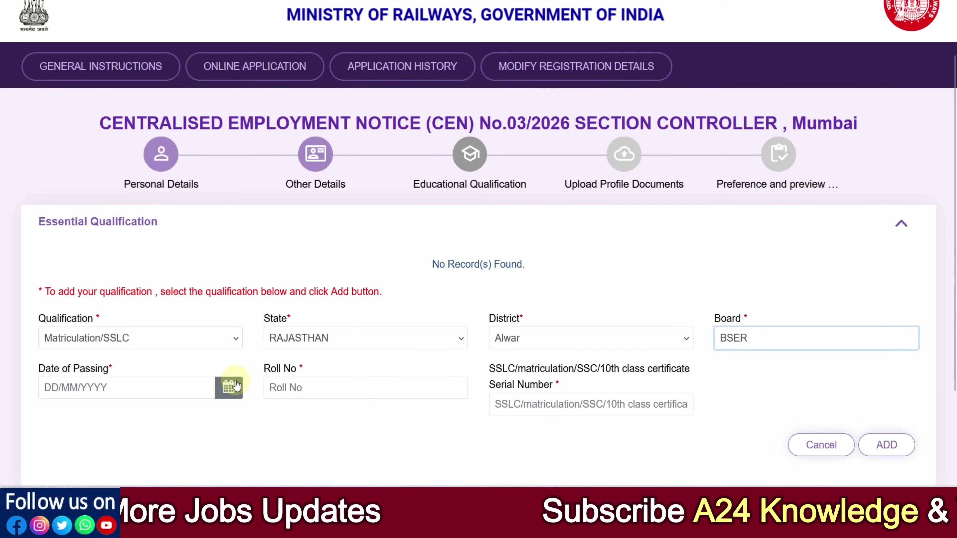
# Set the Date of Passing to 18 May 2018 and move to Roll No.
pyautogui.click(229, 387)
pyautogui.click(139, 206)
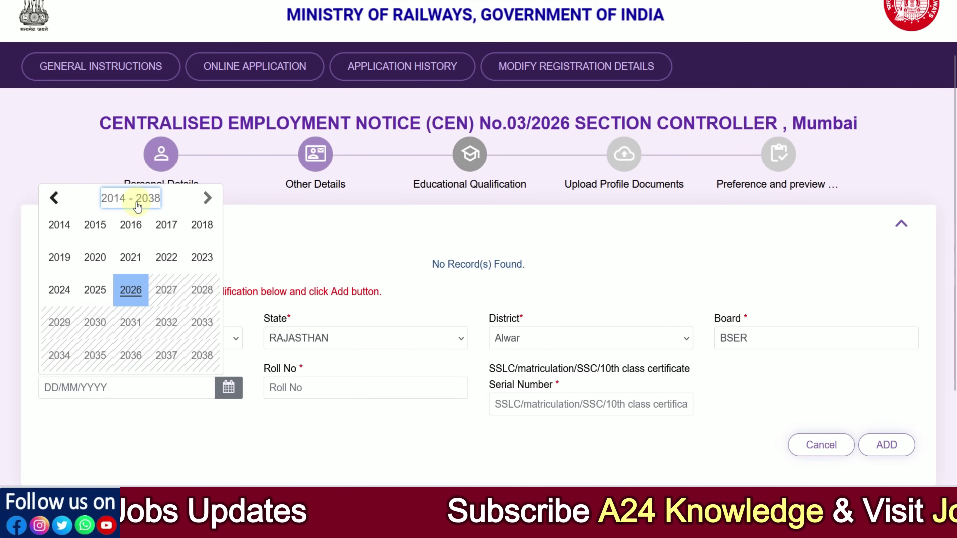
pyautogui.click(202, 235)
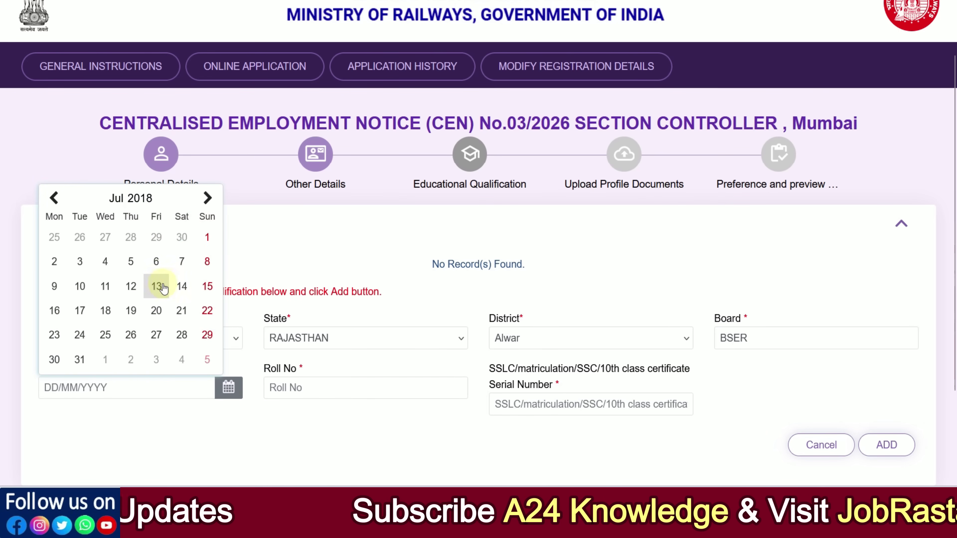
pyautogui.click(119, 206)
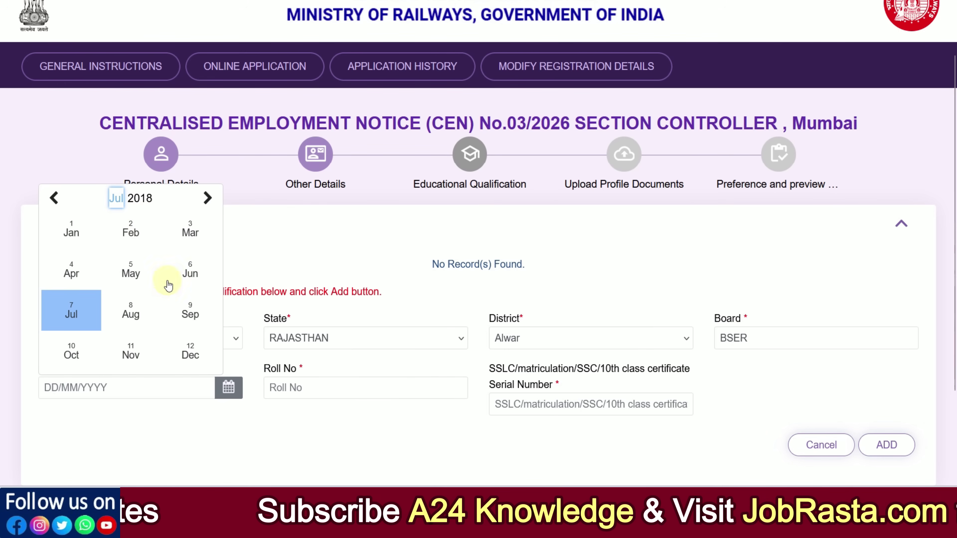
pyautogui.click(131, 274)
pyautogui.click(149, 292)
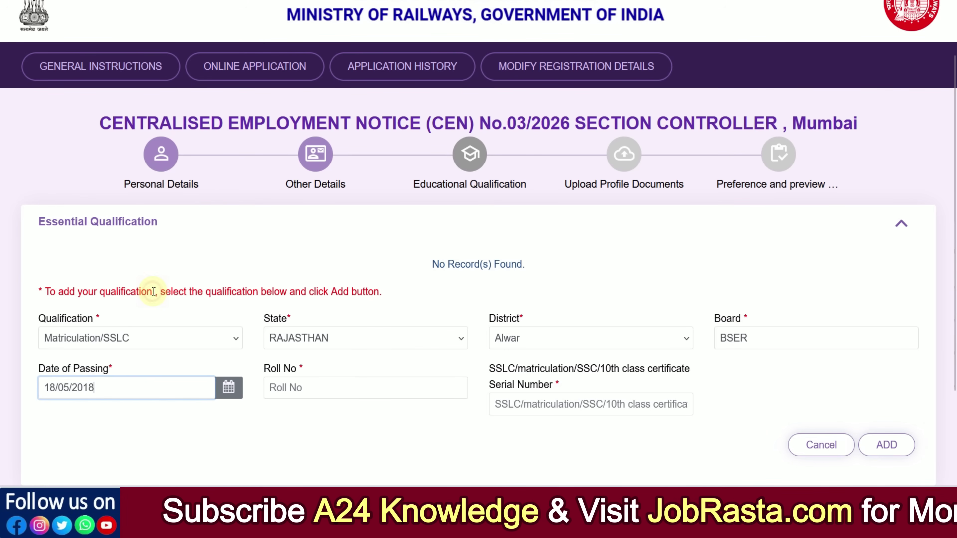
pyautogui.click(306, 391)
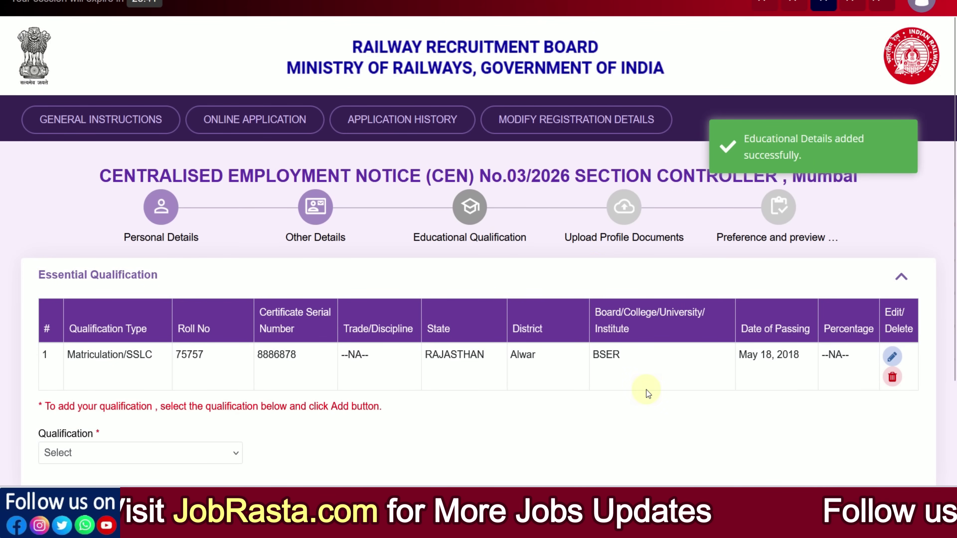
# Choose Bachelor degree as qualification and discipline, with course name BA.
pyautogui.scroll(-3, 514, 384)
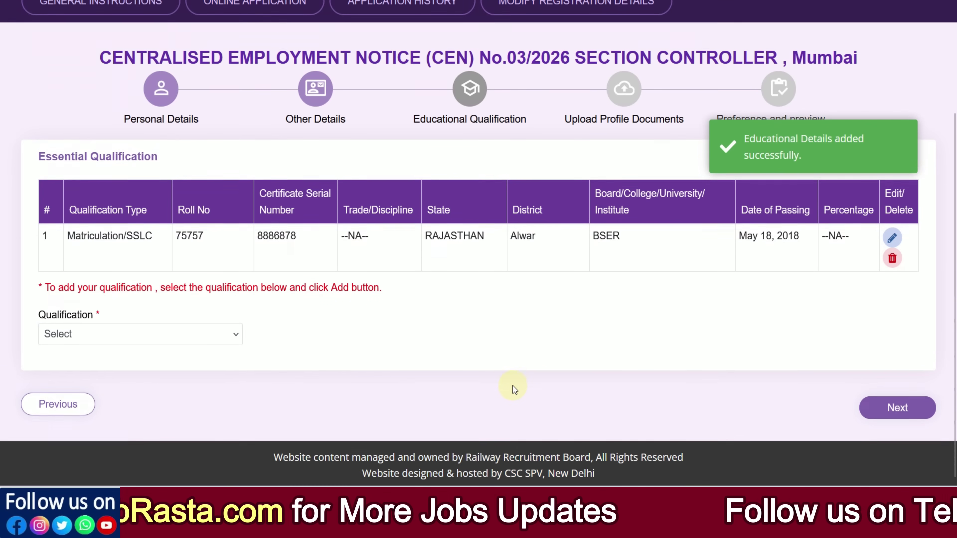
pyautogui.click(116, 342)
pyautogui.click(101, 392)
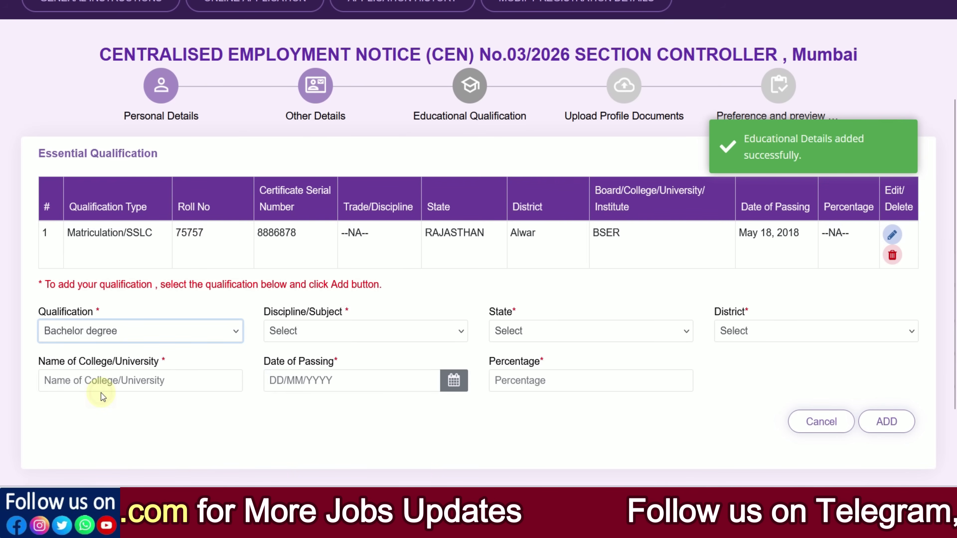
pyautogui.click(315, 337)
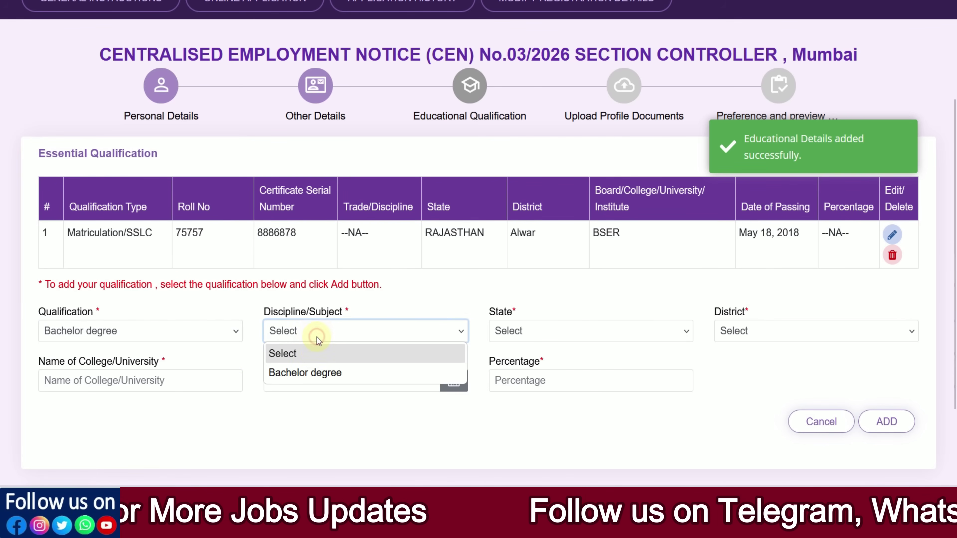
pyautogui.click(316, 369)
pyautogui.click(577, 335)
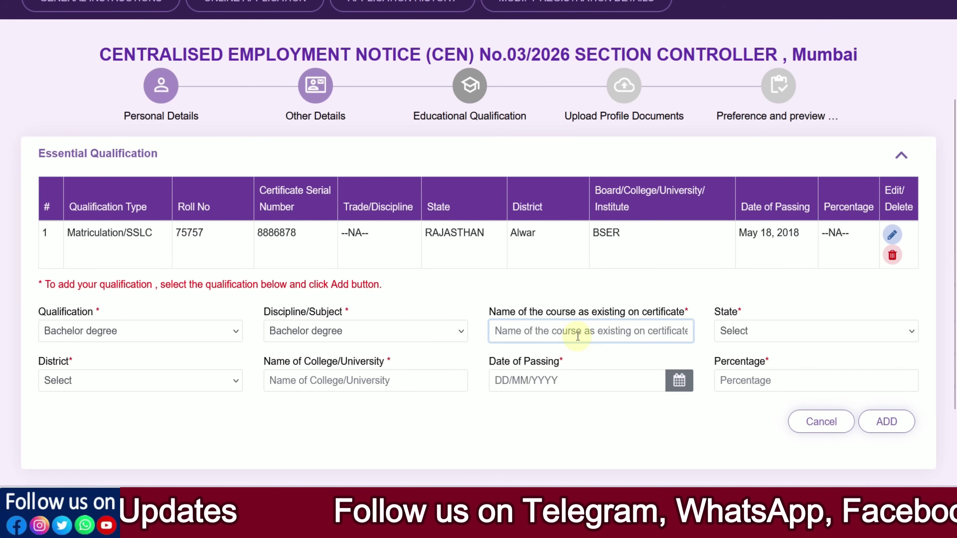
pyautogui.write('BTEC')
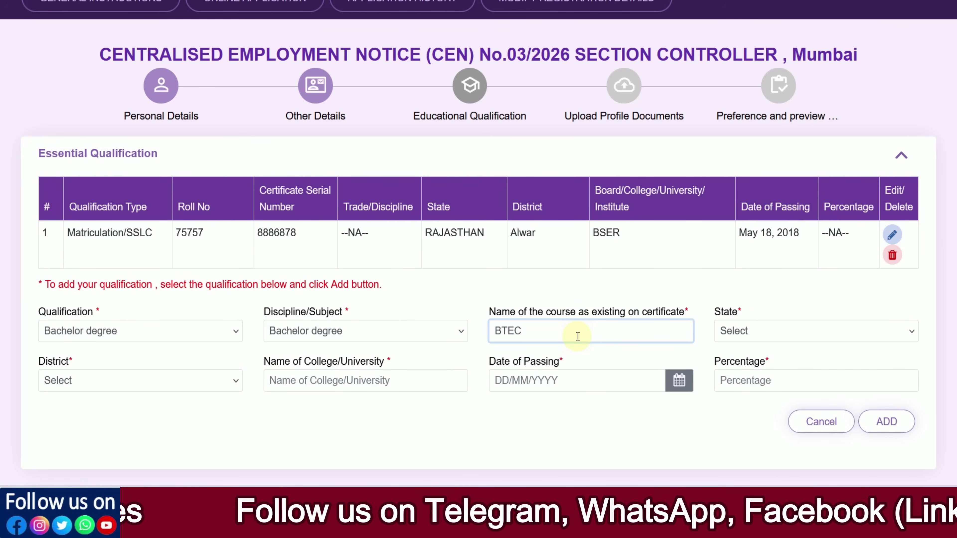
pyautogui.write('H')
pyautogui.press('BackSpace')
pyautogui.press('BackSpace')
pyautogui.press('BackSpace')
pyautogui.press('BackSpace')
pyautogui.write('A')
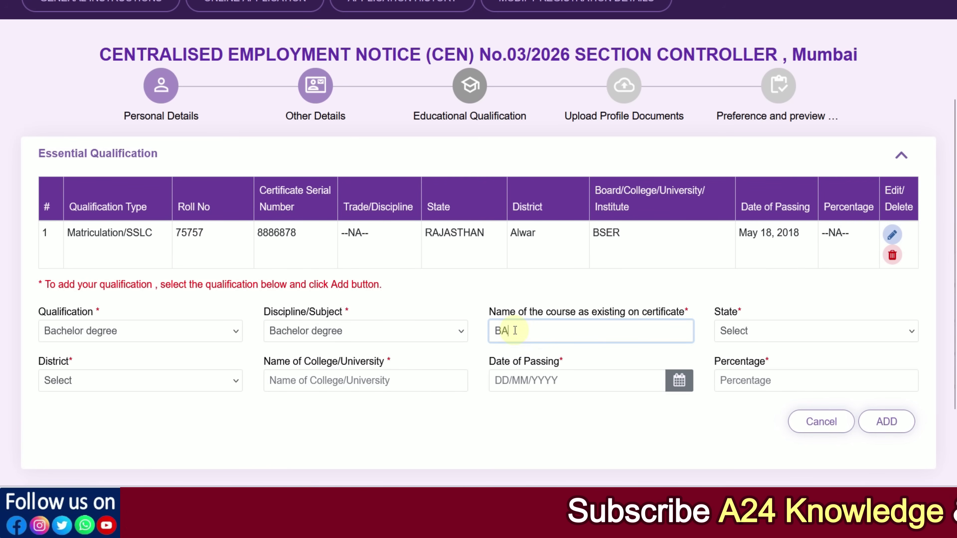
pyautogui.moveTo(511, 331); pyautogui.dragTo(495, 330)
pyautogui.click(549, 337)
# Set state RAJASTHAN and district Alwar, fill the remaining fields, and add the qualification.
pyautogui.click(738, 338)
pyautogui.scroll(-5, 742, 238)
pyautogui.click(748, 175)
pyautogui.click(170, 382)
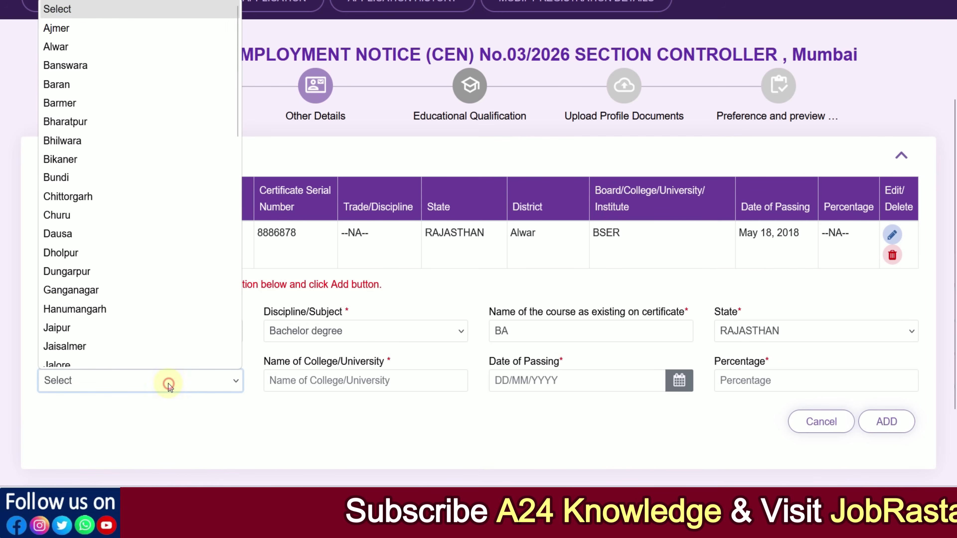
pyautogui.click(60, 43)
pyautogui.click(320, 376)
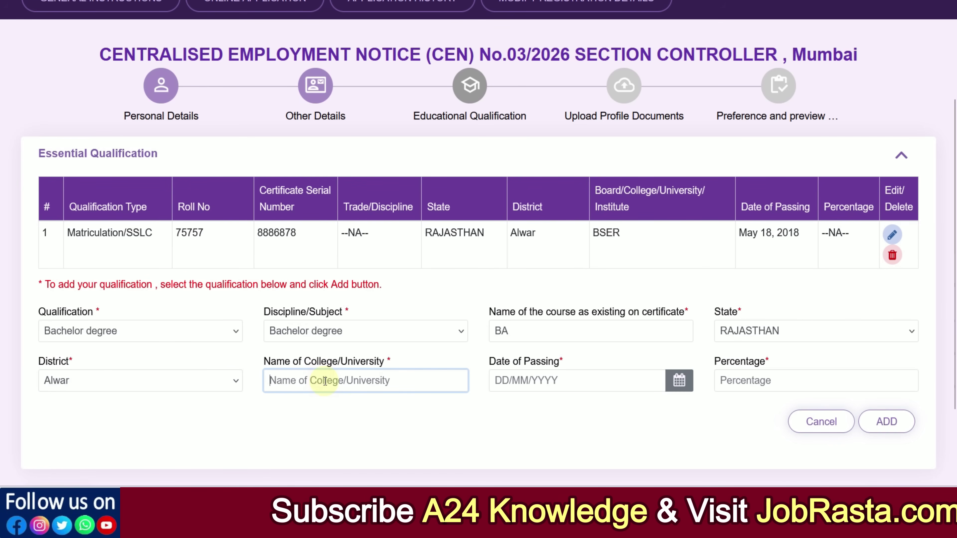
pyautogui.click(529, 381)
pyautogui.click(743, 379)
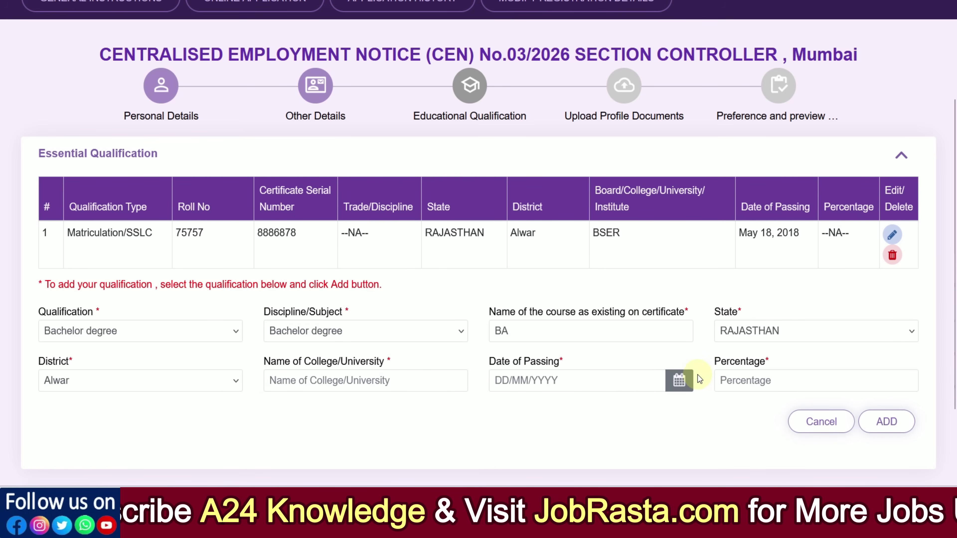
pyautogui.click(874, 422)
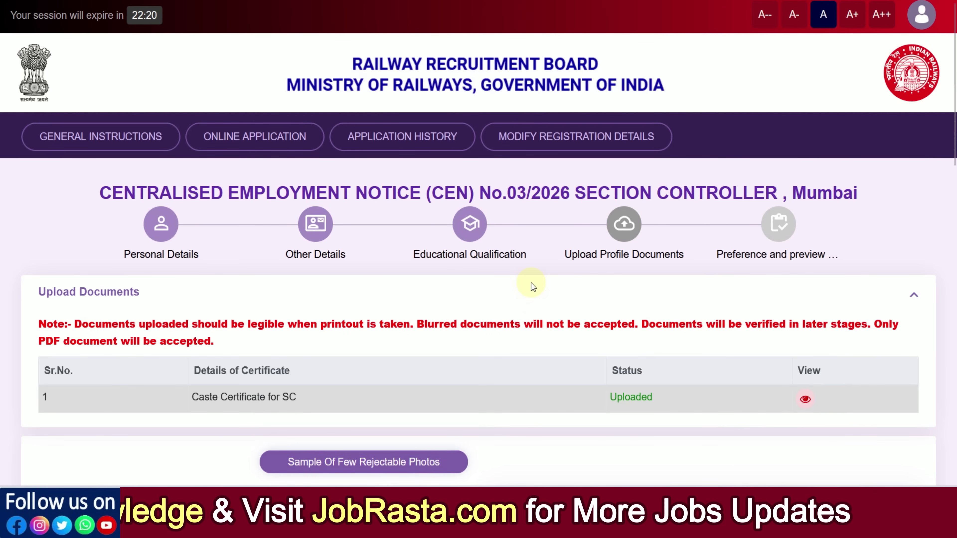
pyautogui.scroll(-3, 532, 286)
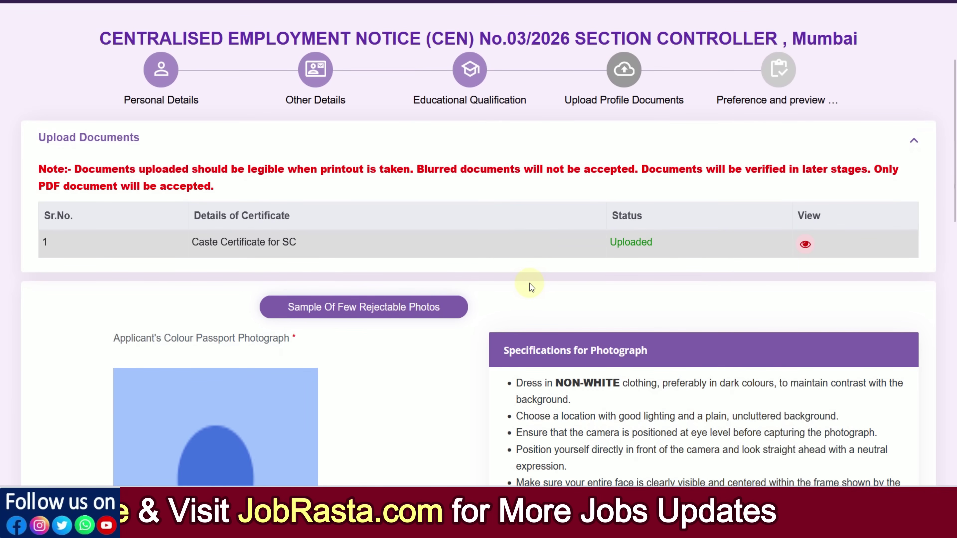
pyautogui.scroll(-3, 529, 284)
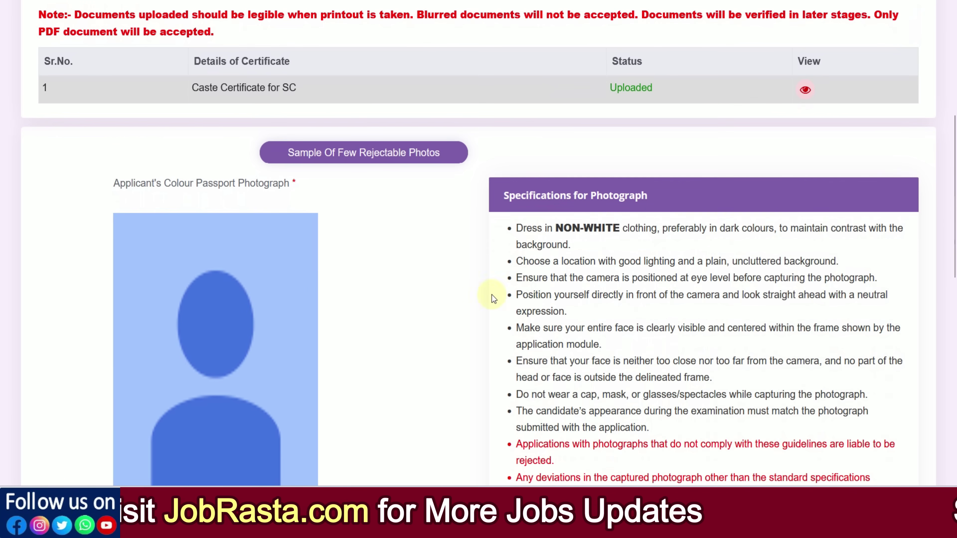
pyautogui.click(373, 153)
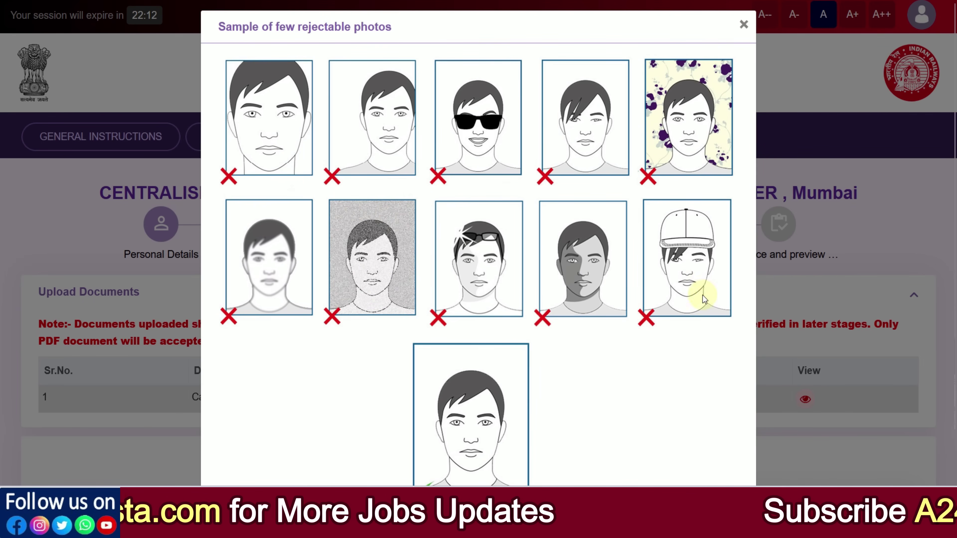
pyautogui.scroll(-1, 470, 281)
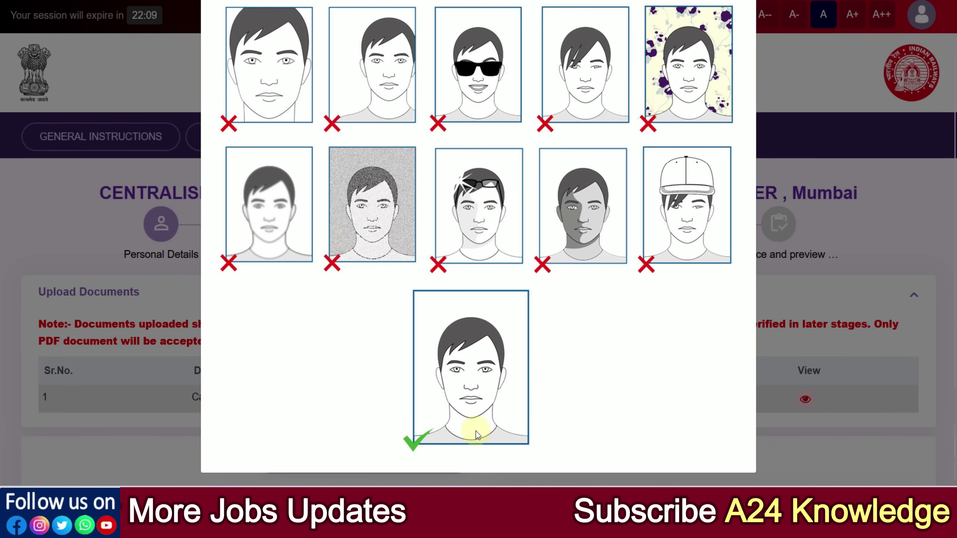
pyautogui.scroll(1, 602, 412)
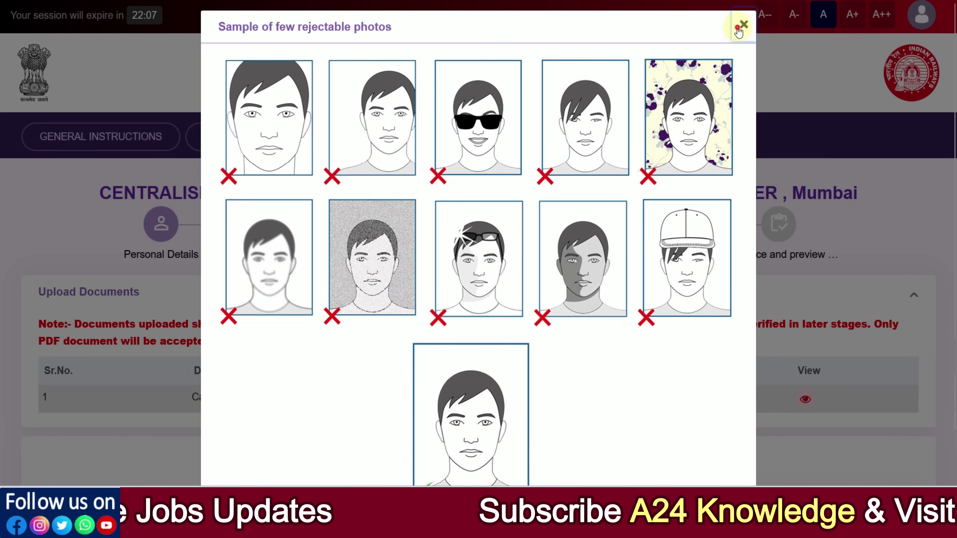
pyautogui.click(743, 24)
pyautogui.scroll(-8, 392, 320)
pyautogui.scroll(-2, 394, 323)
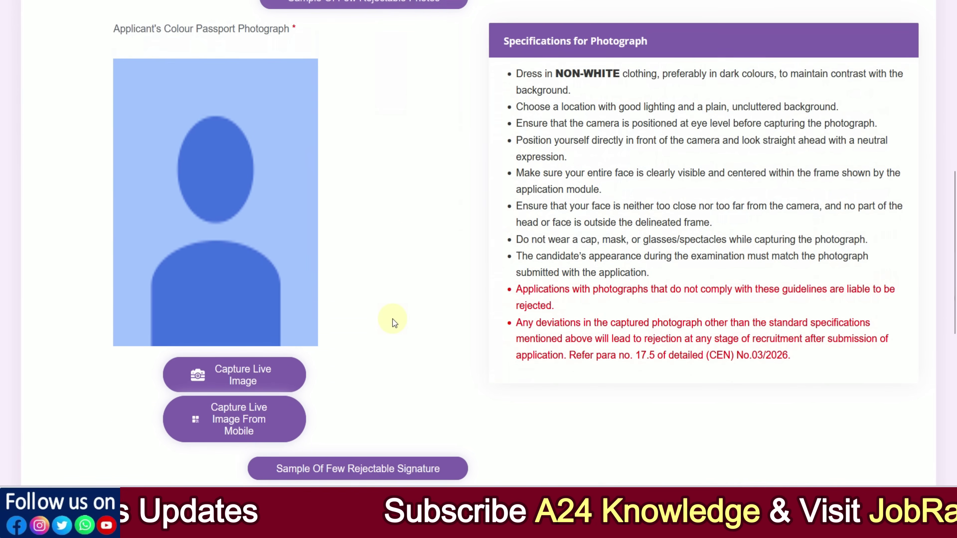
pyautogui.scroll(-2, 393, 323)
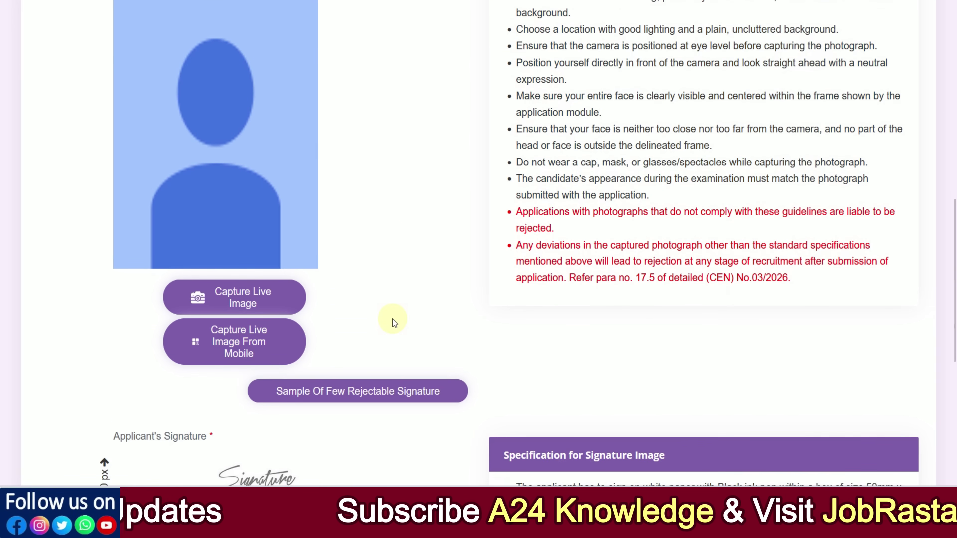
# Attempt a webcam photo capture, close the failed camera window, then choose mobile photo capture.
pyautogui.click(260, 306)
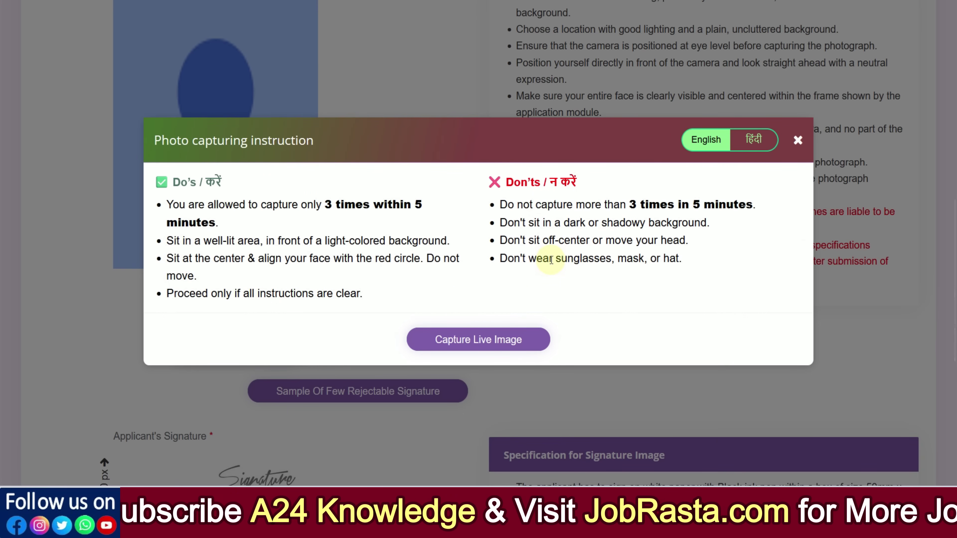
pyautogui.click(494, 340)
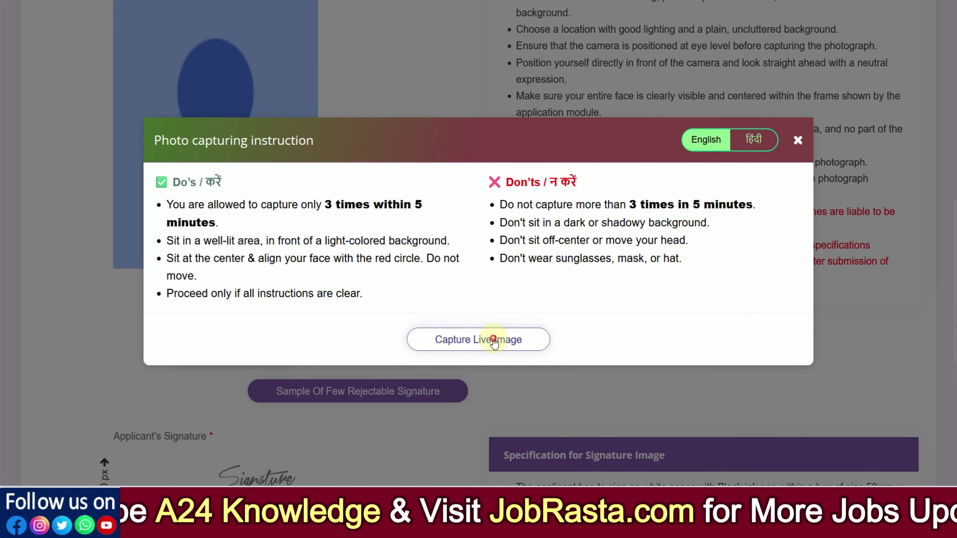
pyautogui.click(492, 245)
pyautogui.click(487, 293)
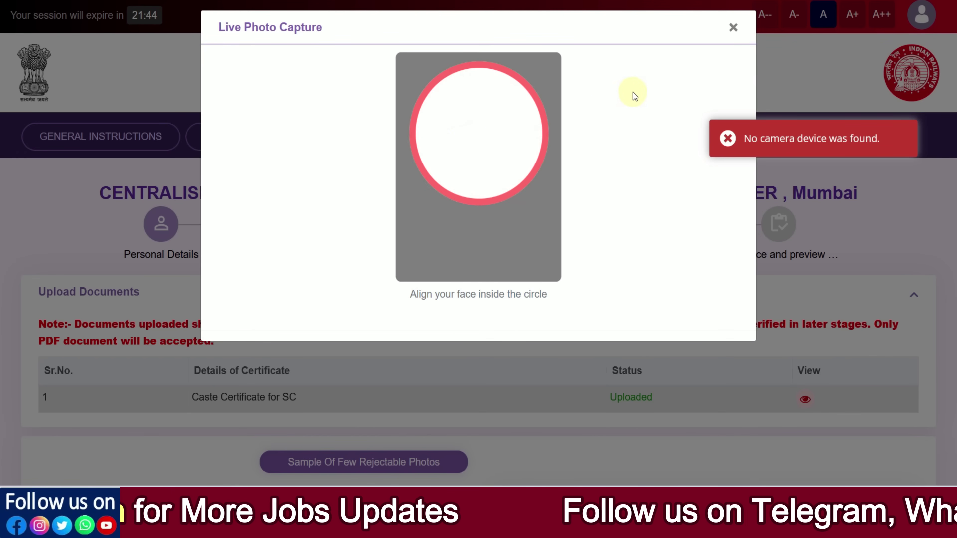
pyautogui.click(733, 27)
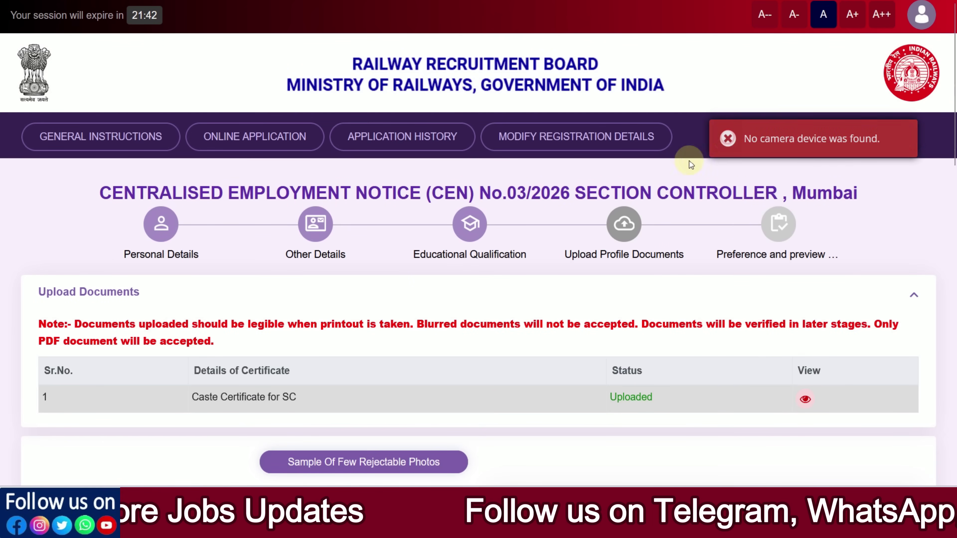
pyautogui.scroll(-12, 393, 269)
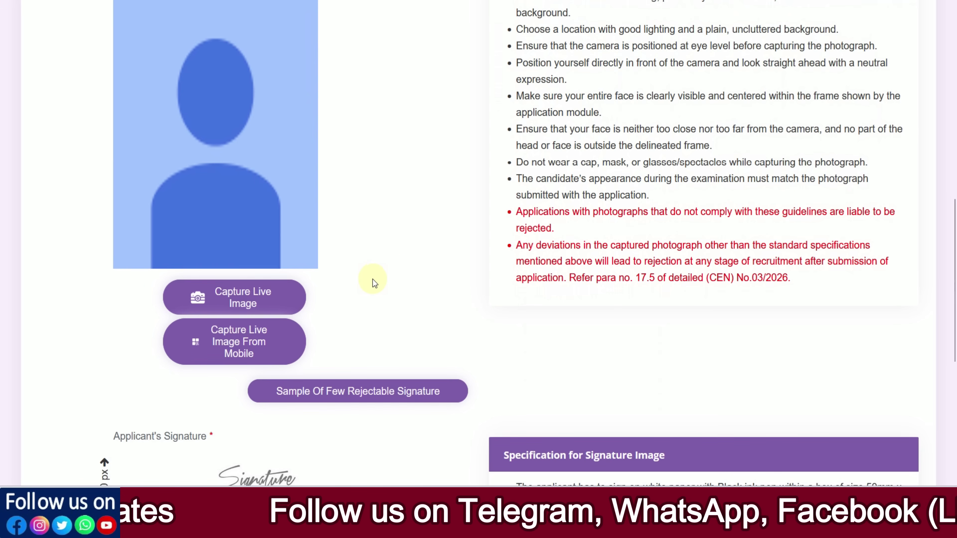
pyautogui.click(245, 356)
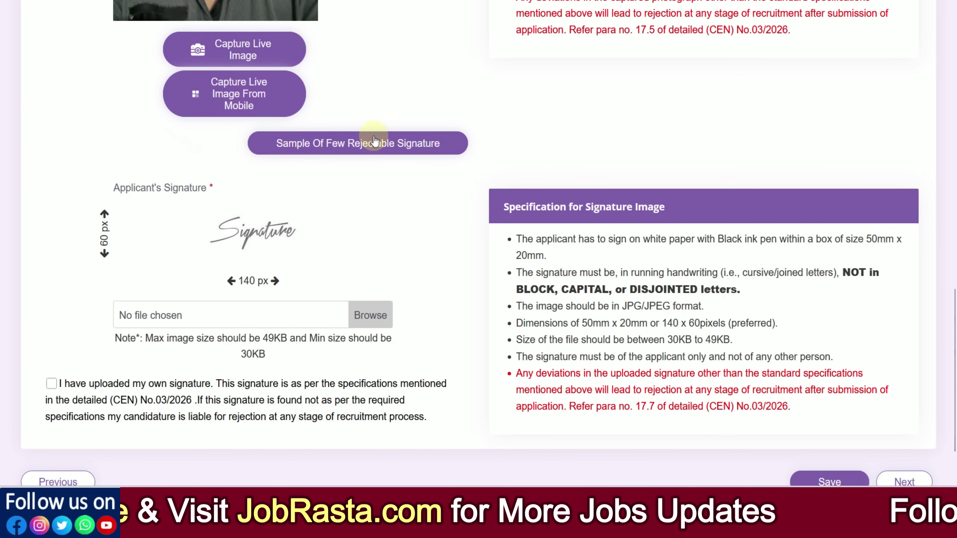
# Scroll down to the Applicant's Signature section after capturing the photo by phone.
pyautogui.scroll(-2, 361, 209)
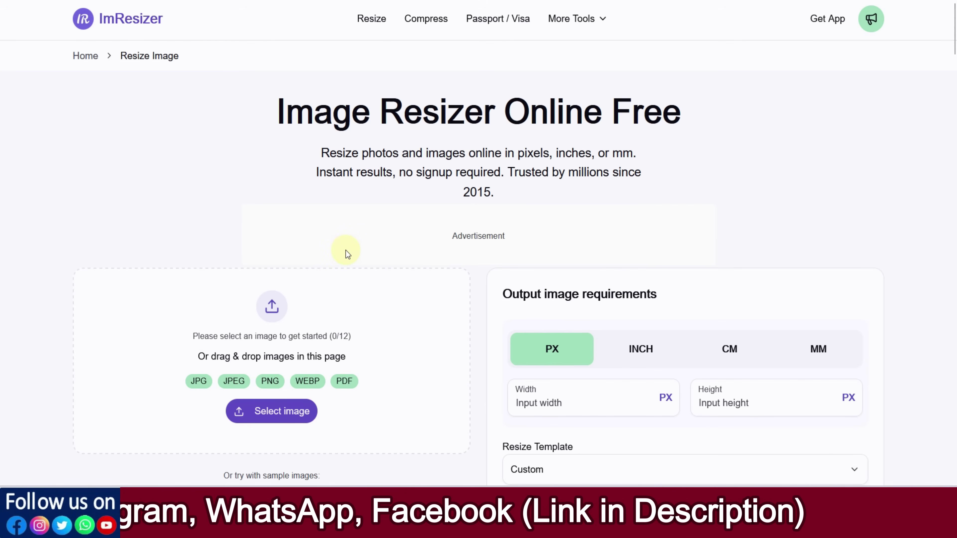
pyautogui.scroll(-2, 346, 252)
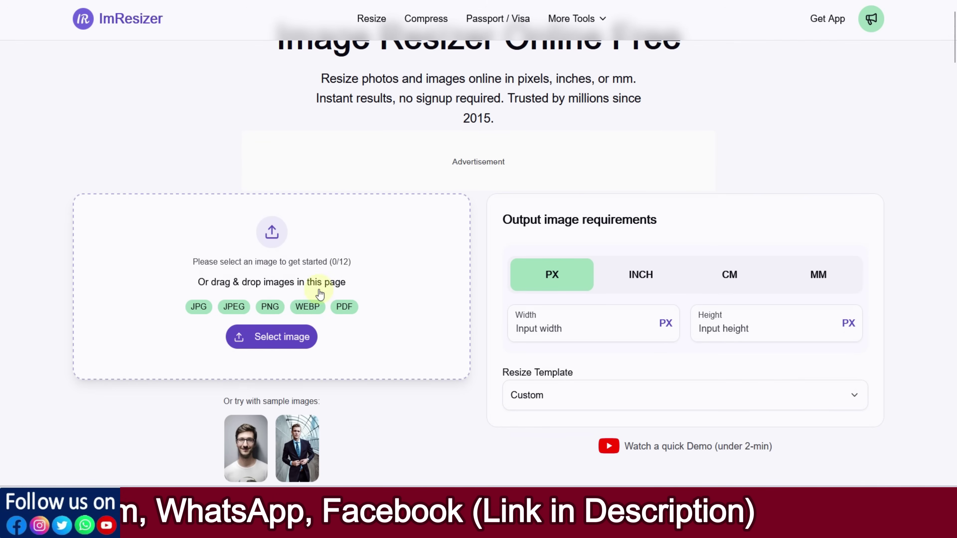
# Load the signature image and set its size to 140 x 60 pixels.
pyautogui.click(285, 344)
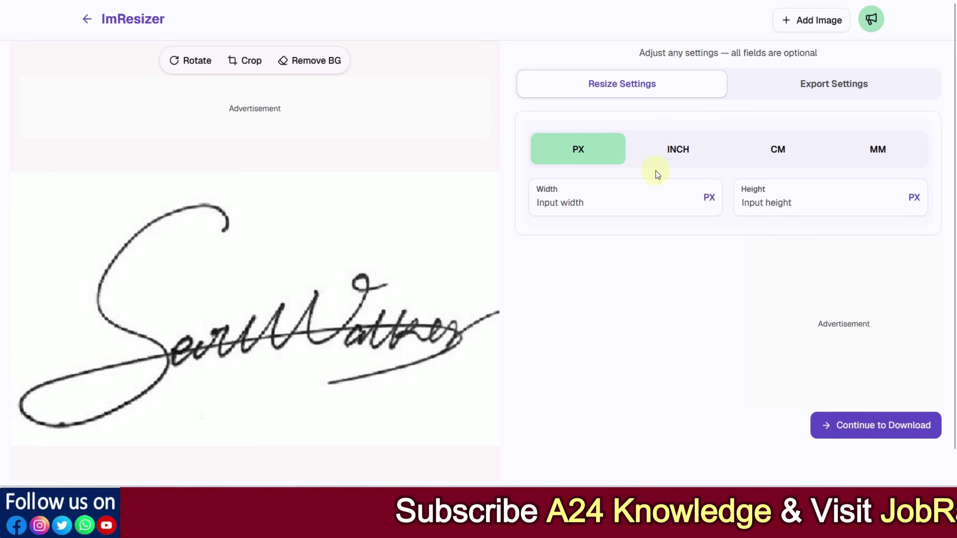
pyautogui.click(601, 155)
pyautogui.click(591, 204)
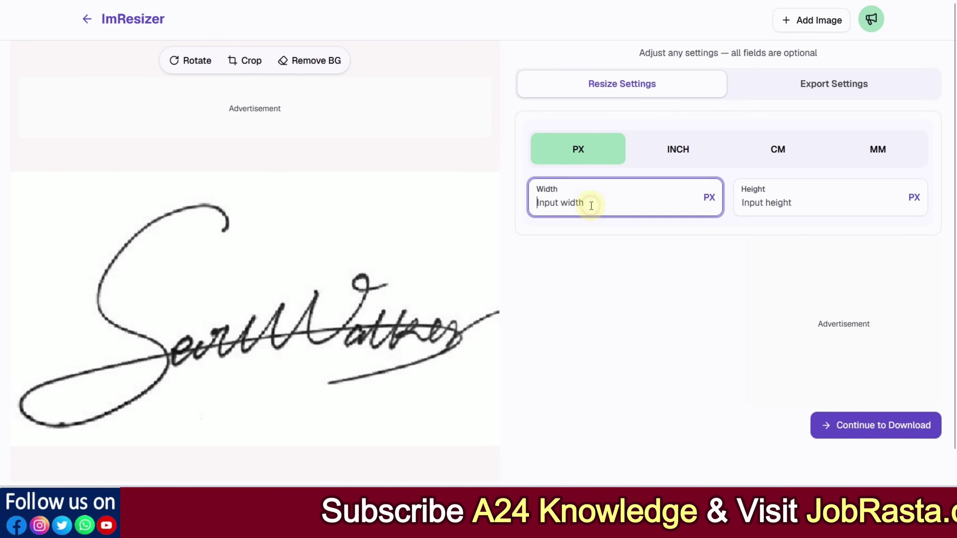
pyautogui.write('140')
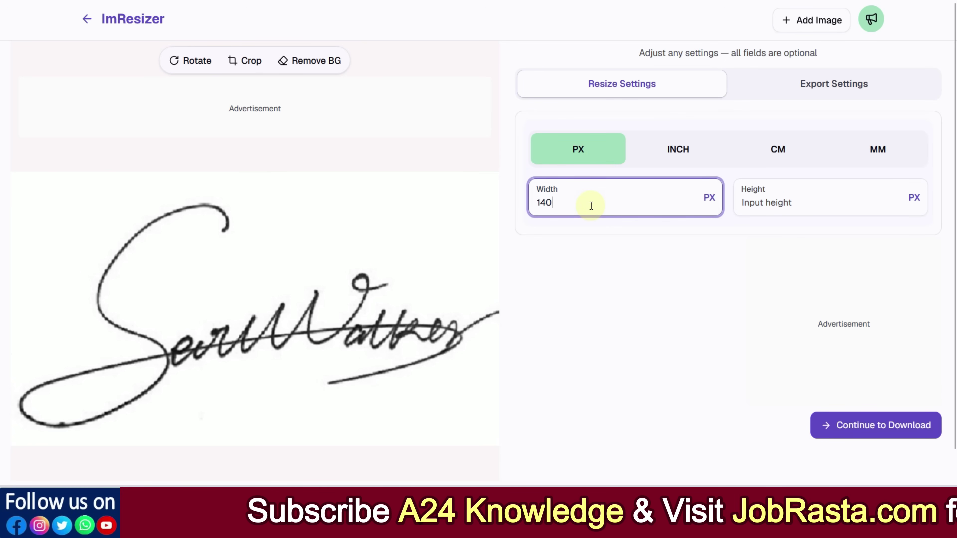
pyautogui.click(779, 206)
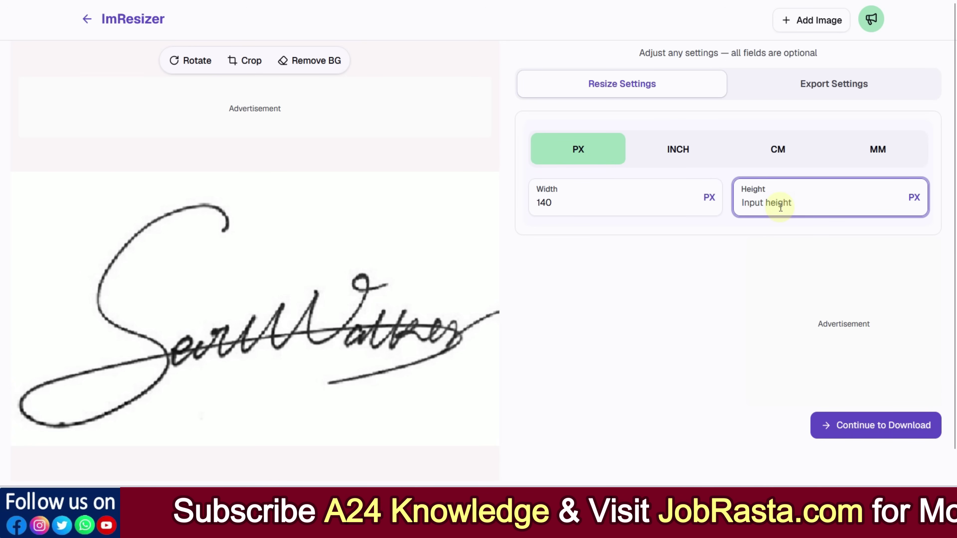
pyautogui.write('60')
pyautogui.click(626, 334)
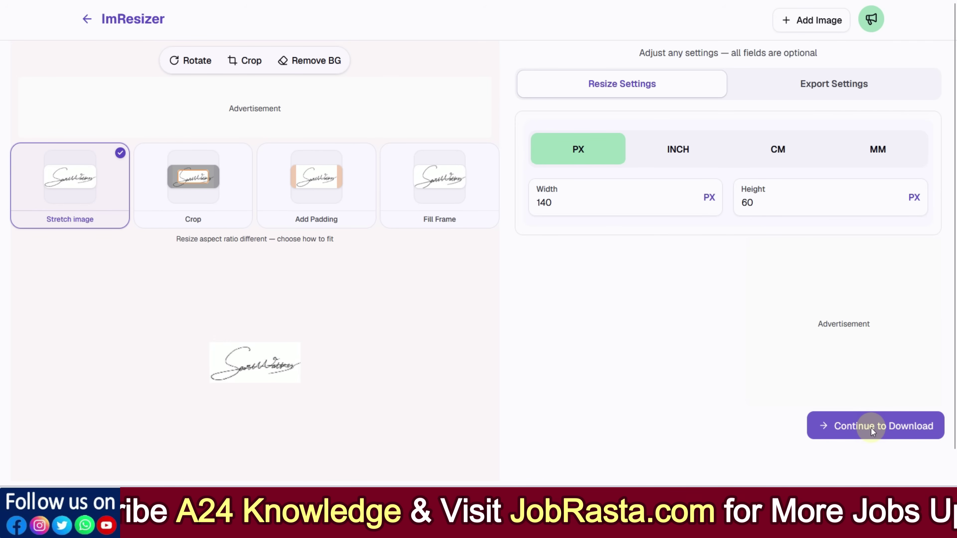
# Process the resize and download the 5.1 KB JPG signature.
pyautogui.click(871, 428)
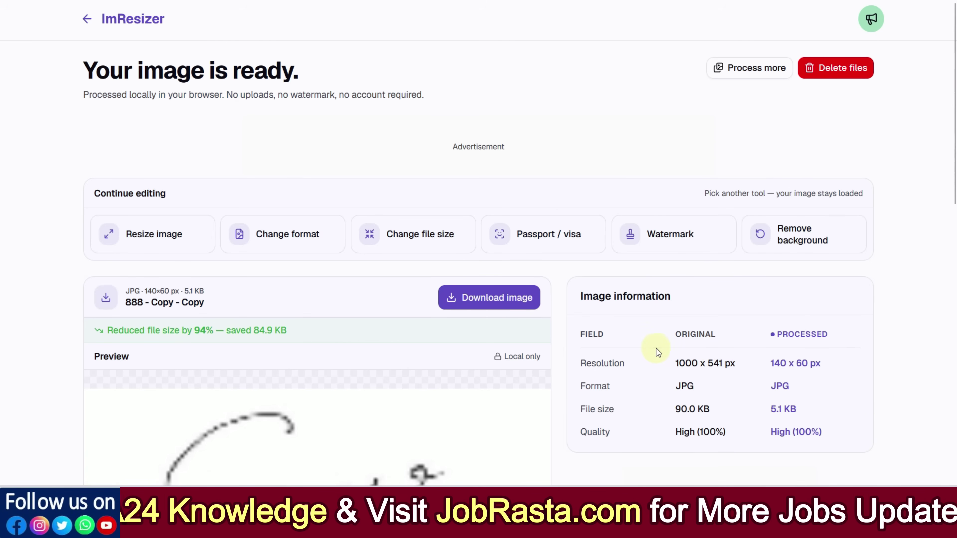
pyautogui.click(489, 301)
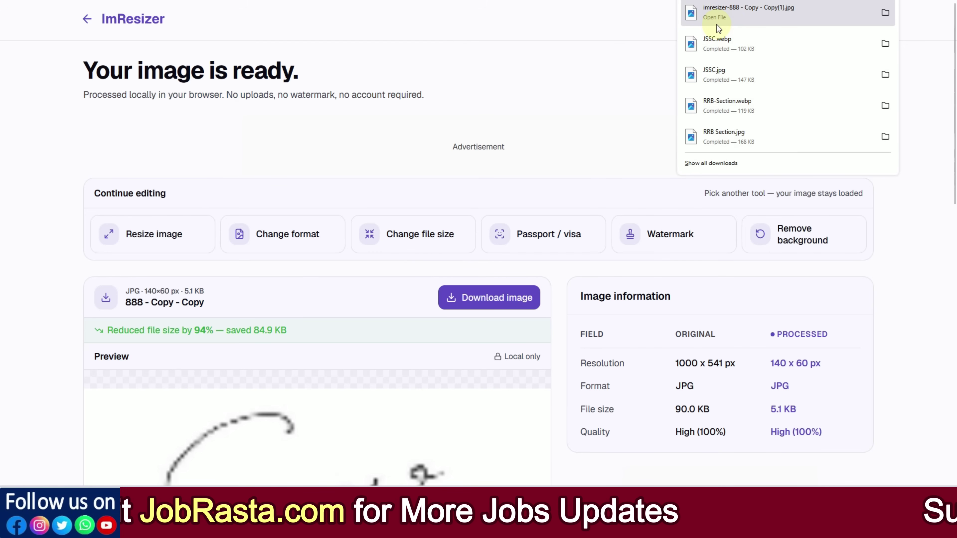
pyautogui.click(624, 95)
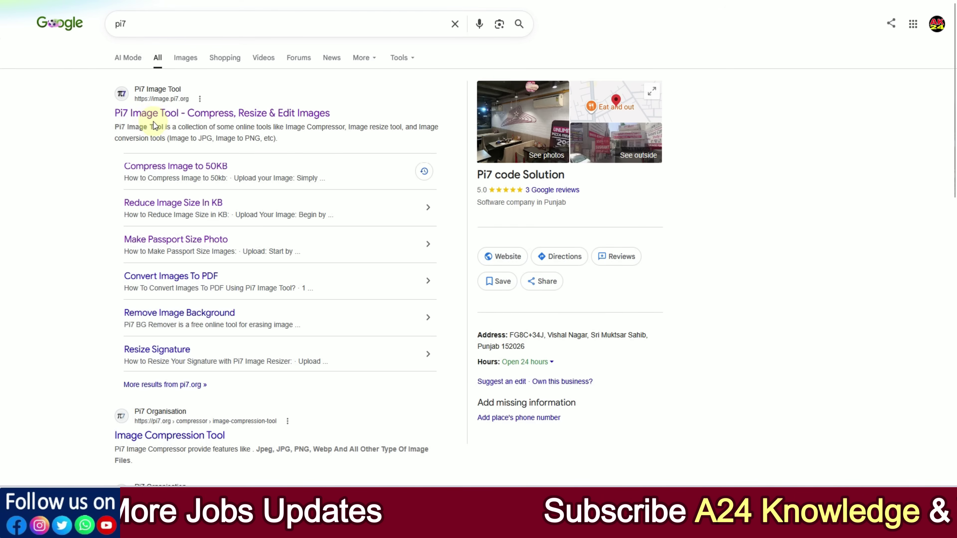
# Open Pi7 Image Tool's Increase Image Size In KB tool and load the 140×60 px signature.
pyautogui.click(157, 118)
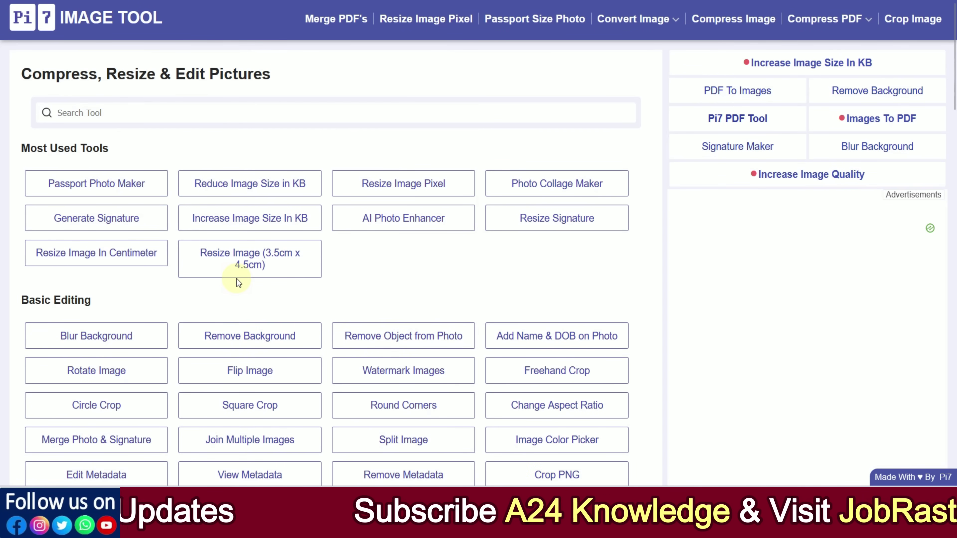
pyautogui.click(249, 228)
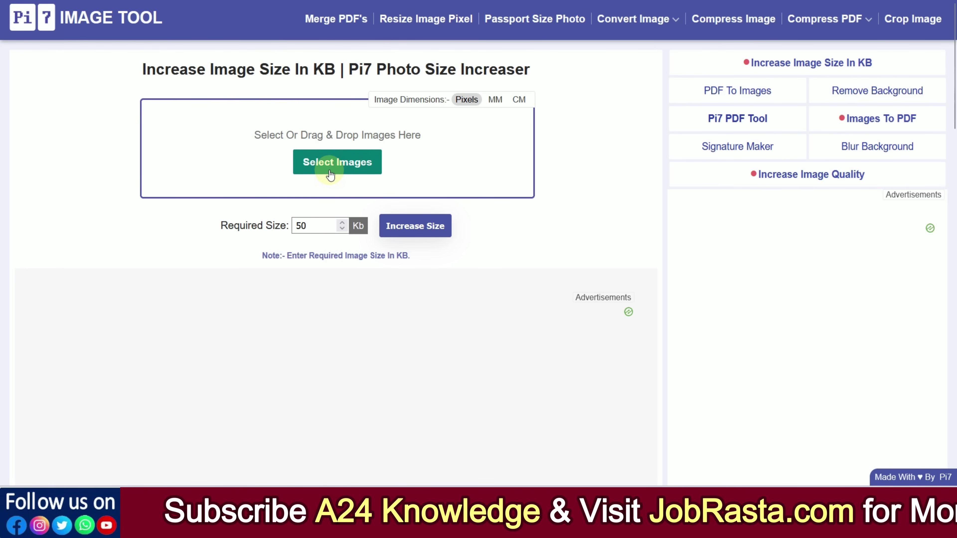
pyautogui.click(330, 173)
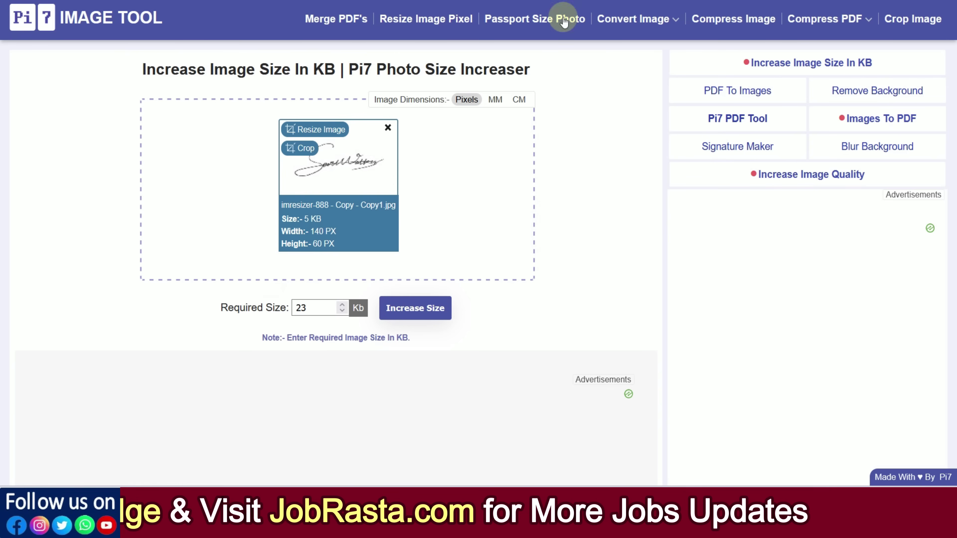
# Enlarge the signature to a 40 KB target and download Pi7_Tool_imresizer-888 - Copy - Copy1.jpg.
pyautogui.moveTo(332, 308); pyautogui.dragTo(290, 309)
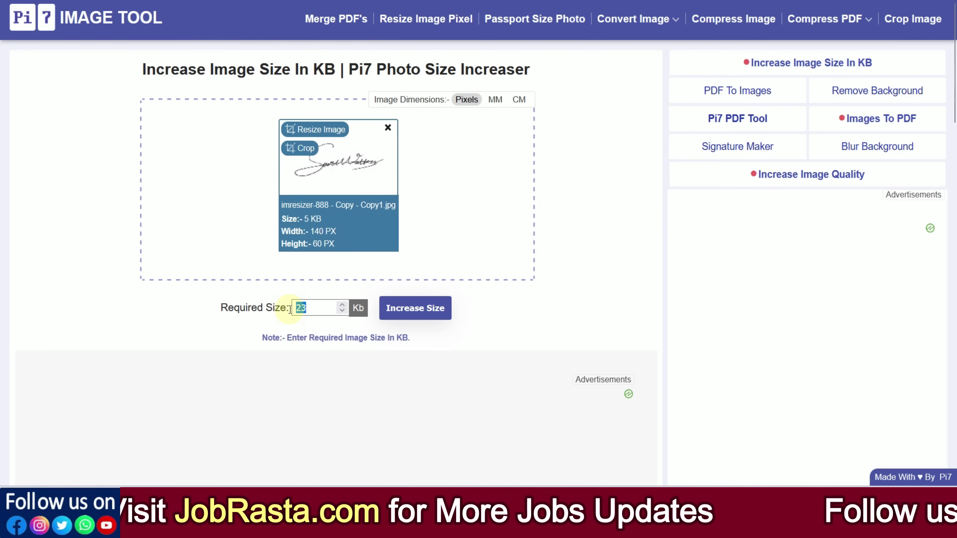
pyautogui.write('40')
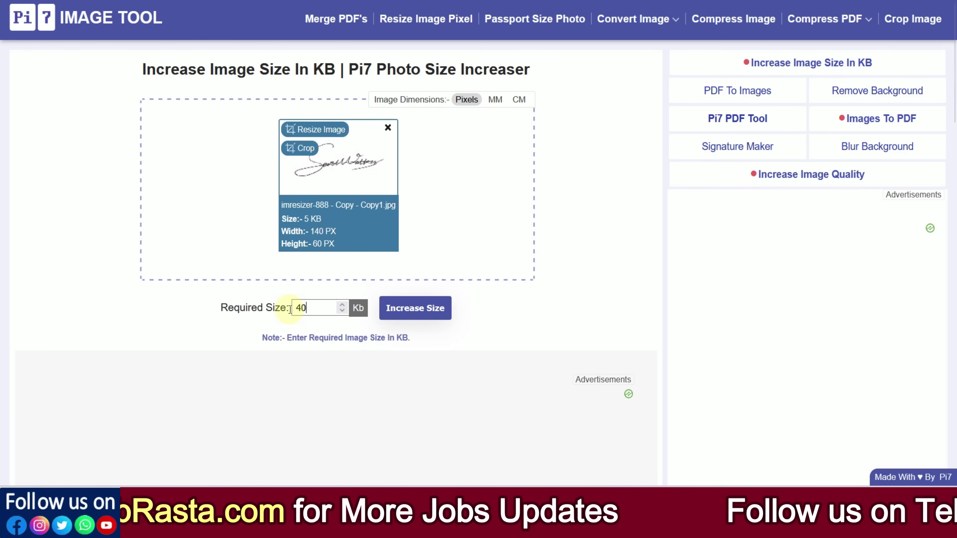
pyautogui.click(432, 320)
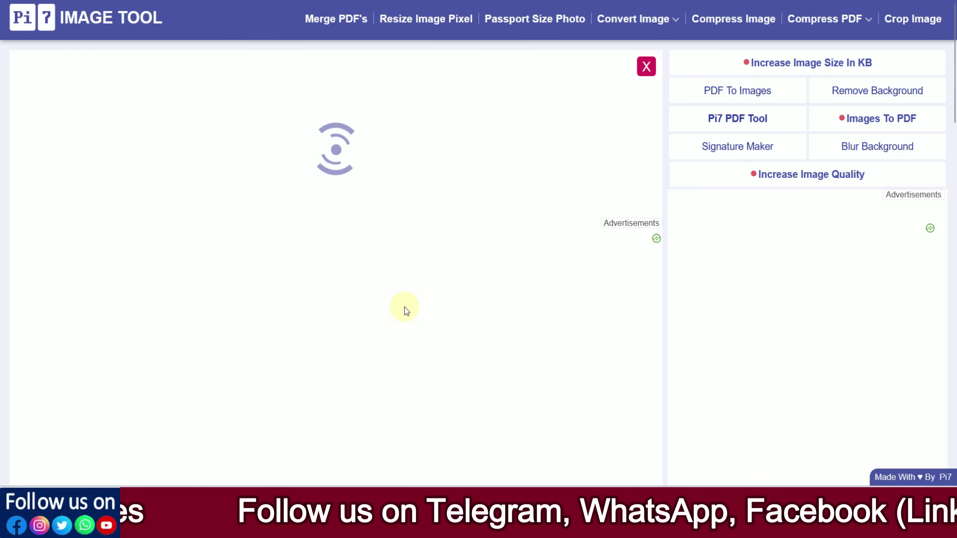
pyautogui.click(341, 172)
pyautogui.click(394, 223)
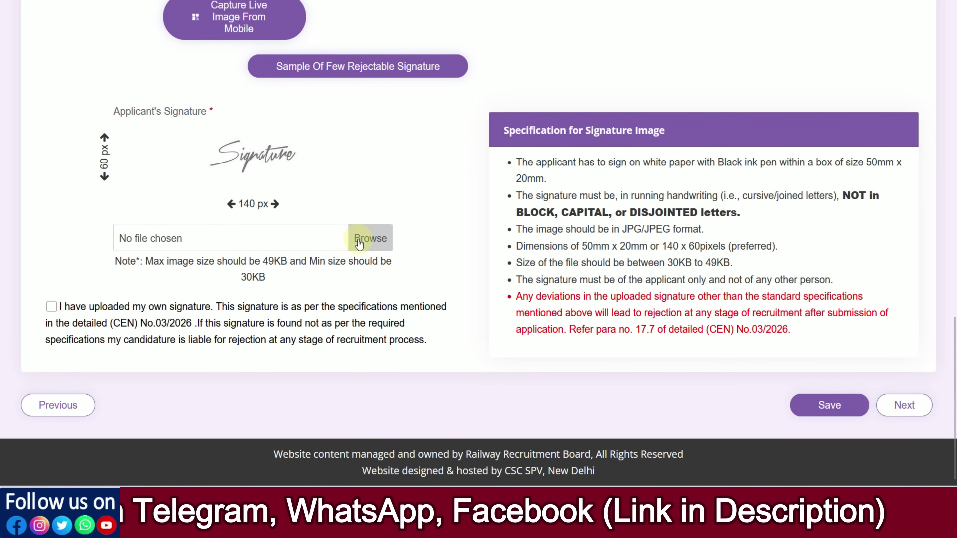
# Upload the enlarged Pi7 signature file, save photo and signature, and continue to preferences.
pyautogui.click(370, 245)
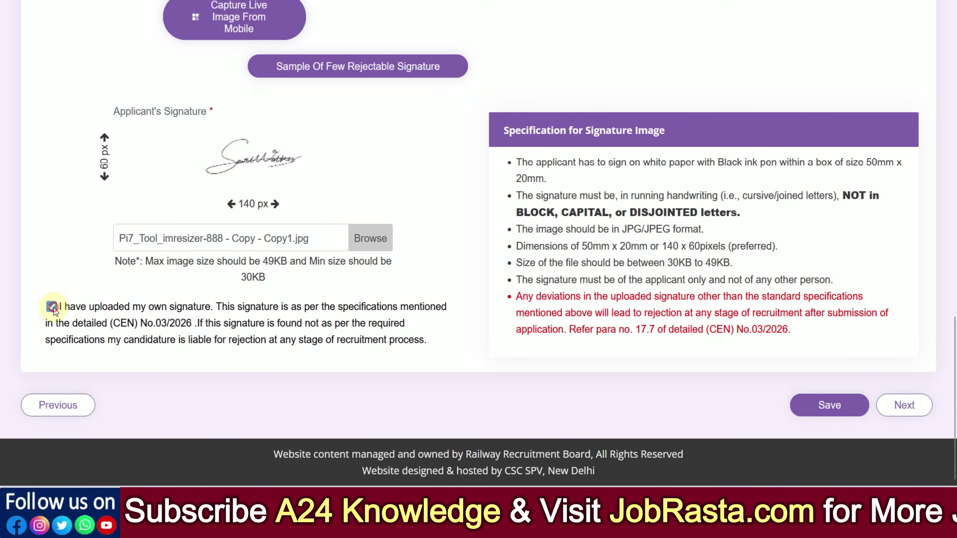
pyautogui.click(837, 408)
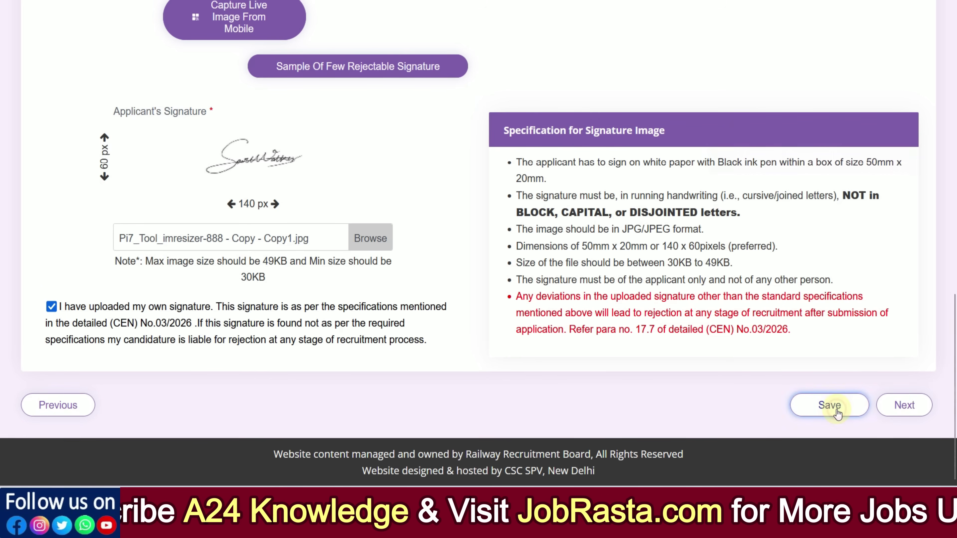
pyautogui.click(912, 404)
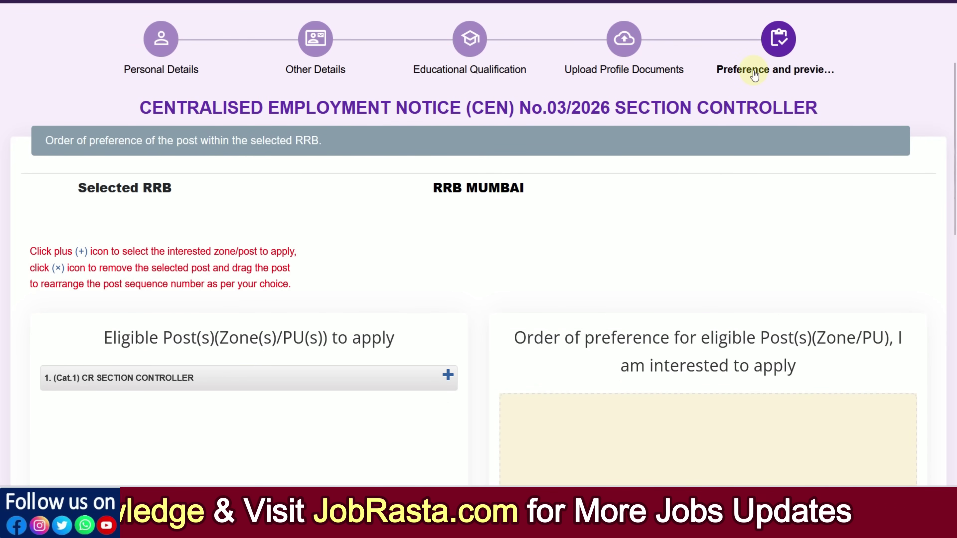
# Add CR SECTION CONTROLLER as preference 1 in the post preference order.
pyautogui.scroll(-2, 289, 237)
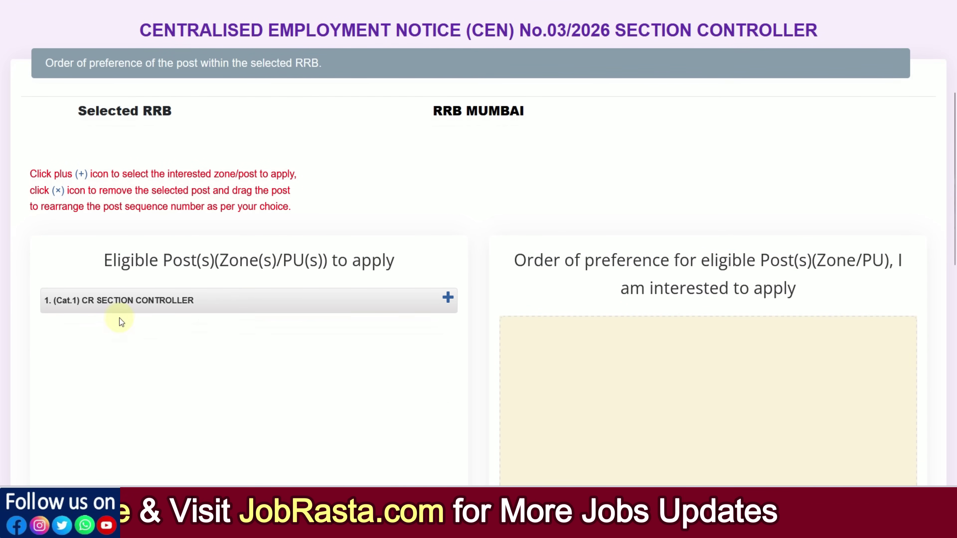
pyautogui.scroll(2, 171, 291)
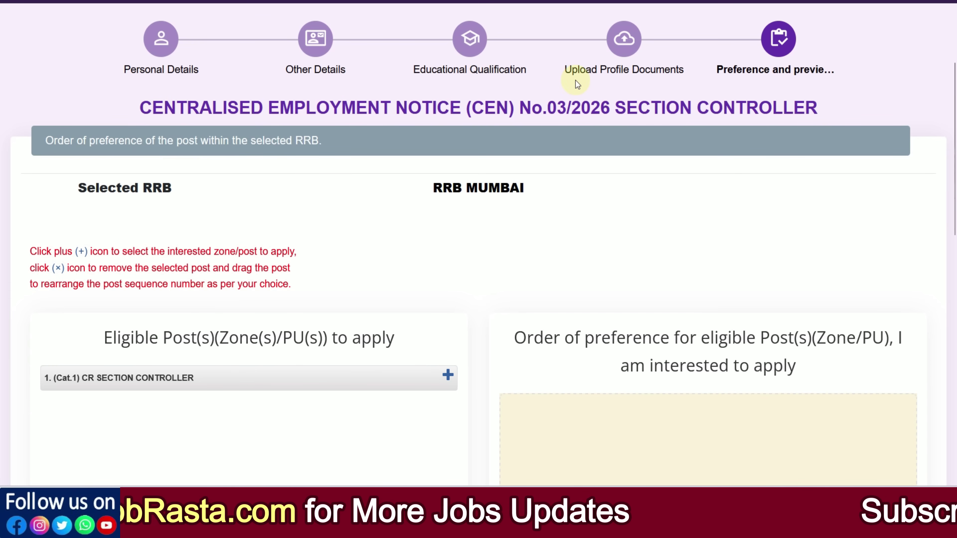
pyautogui.scroll(-2, 320, 259)
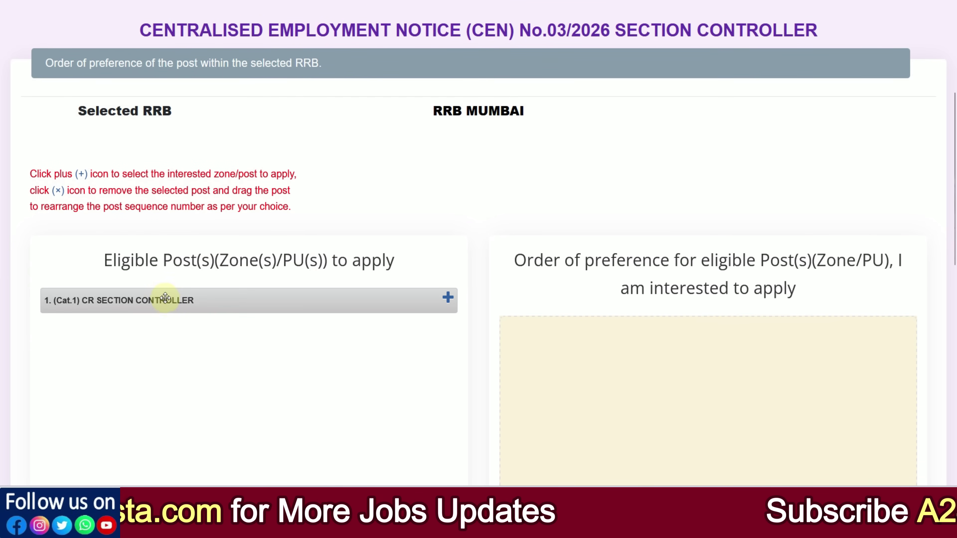
pyautogui.click(446, 300)
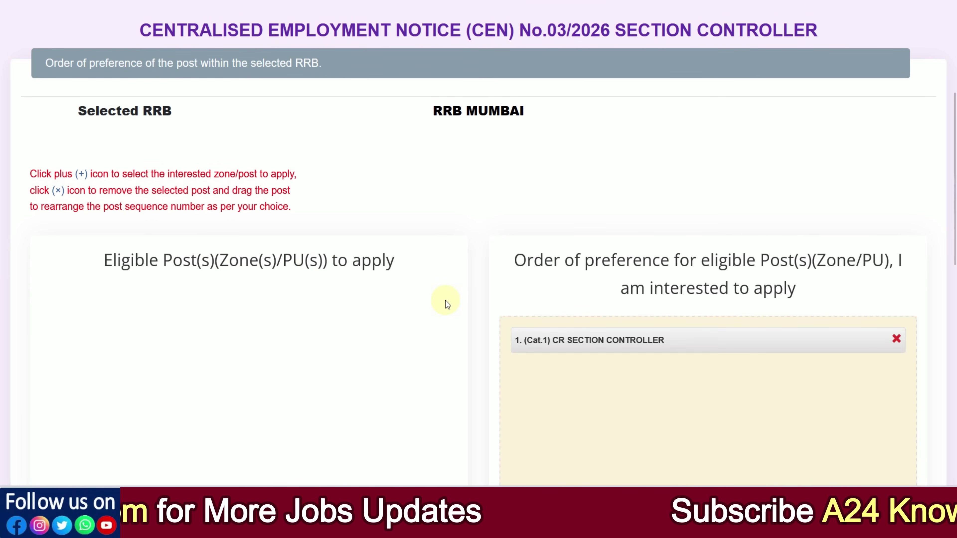
# Tick the post preference order and eligibility criteria declarations.
pyautogui.scroll(-2, 377, 301)
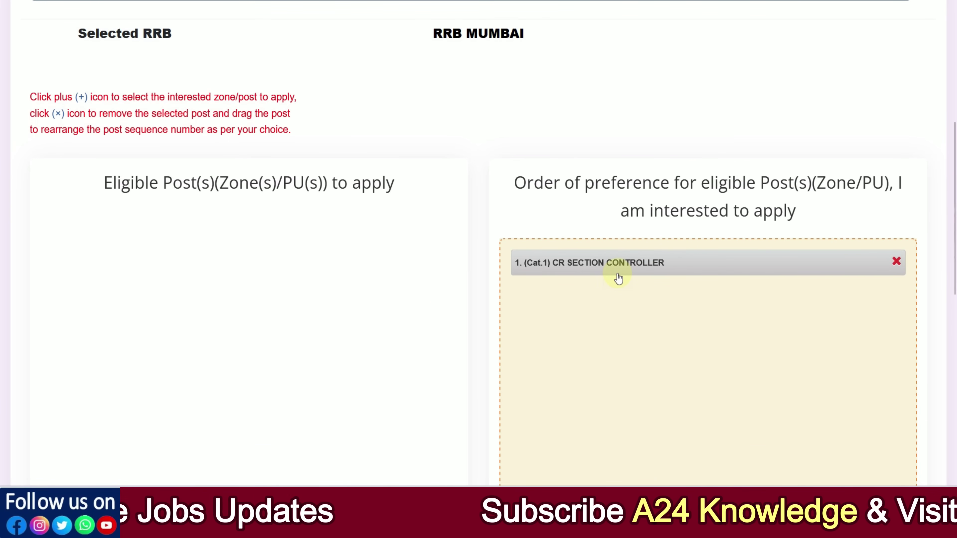
pyautogui.scroll(-6, 346, 262)
pyautogui.click(33, 245)
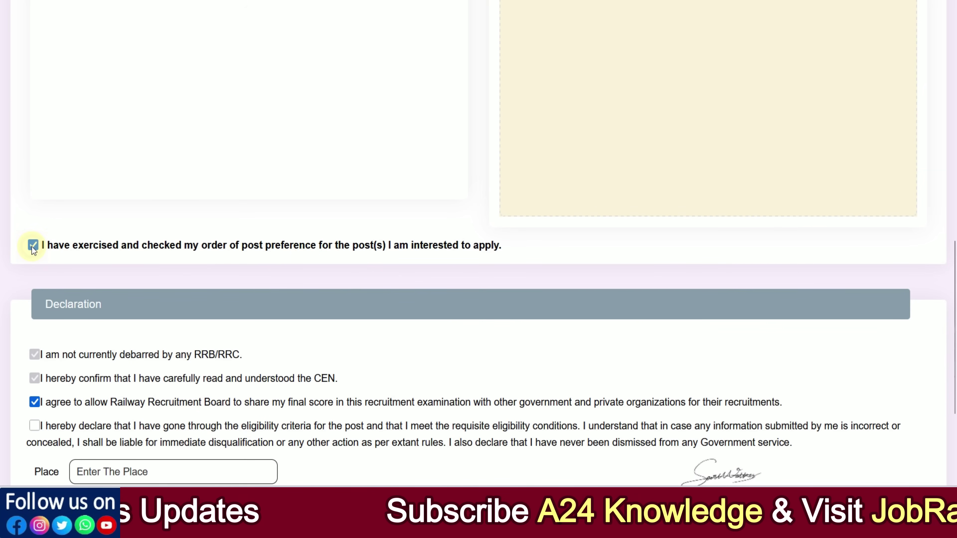
pyautogui.click(35, 426)
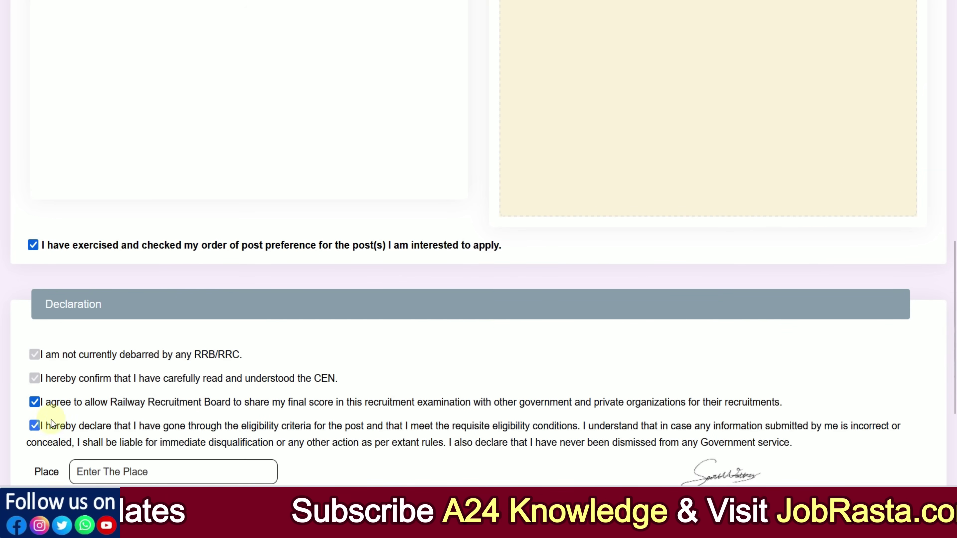
# Enter ALWAR as the place of application, save the preferences, and open the preview.
pyautogui.scroll(-5, 181, 361)
pyautogui.click(113, 309)
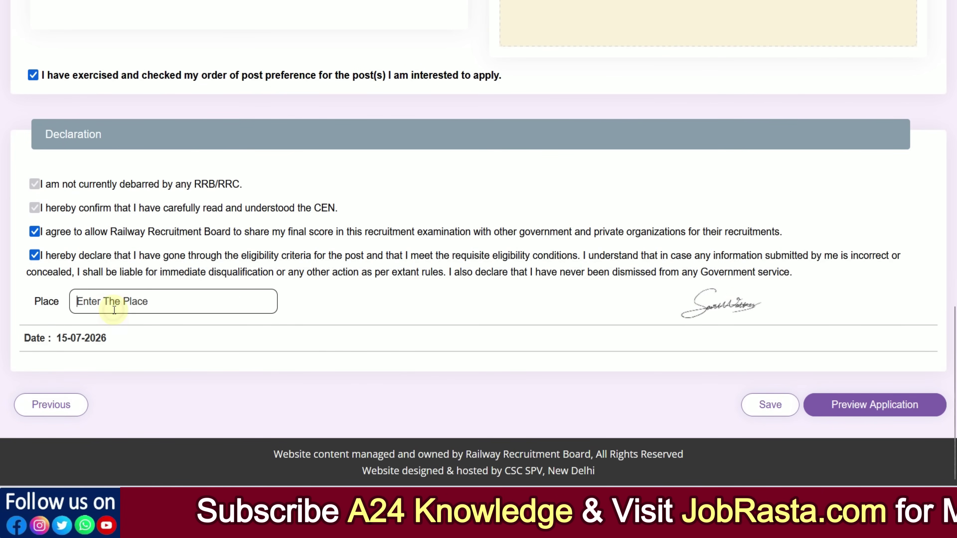
pyautogui.write('ALWAR')
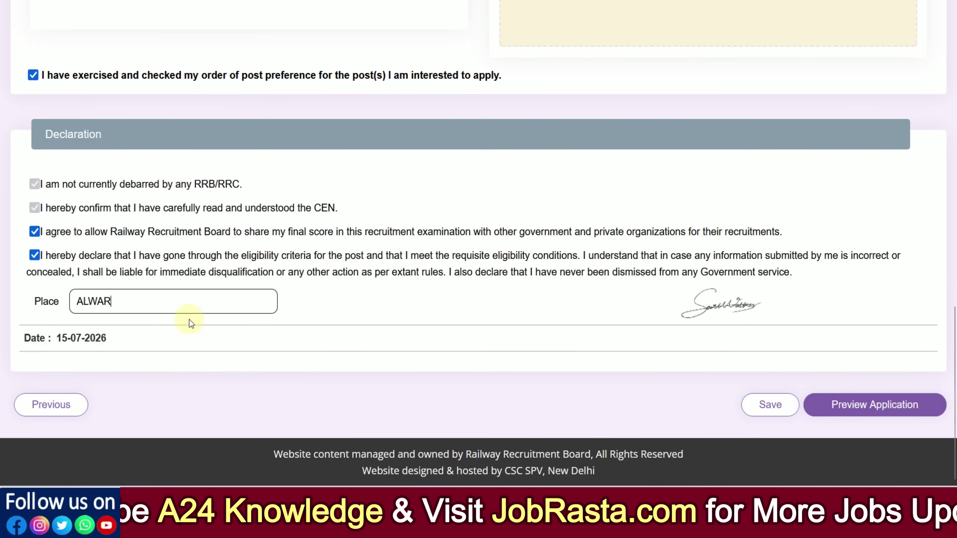
pyautogui.click(760, 413)
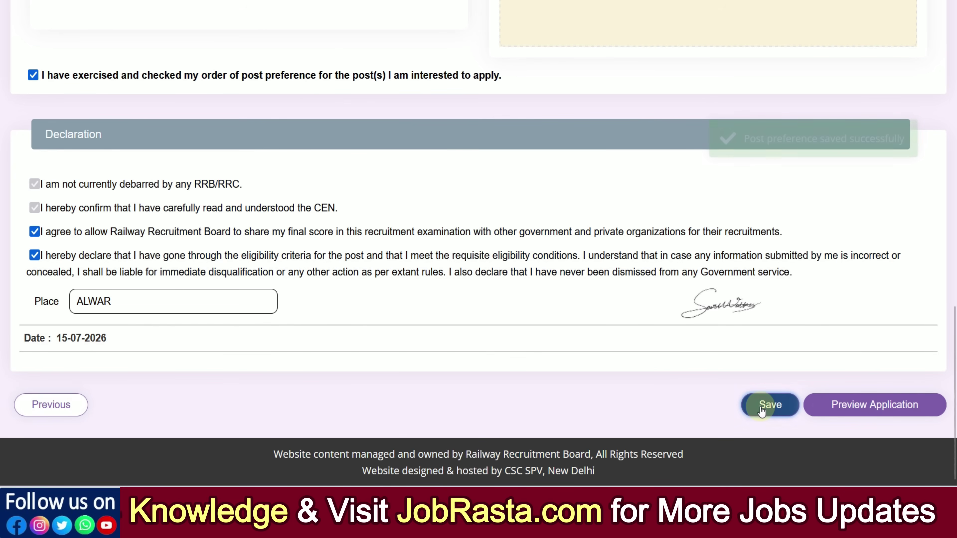
pyautogui.click(893, 412)
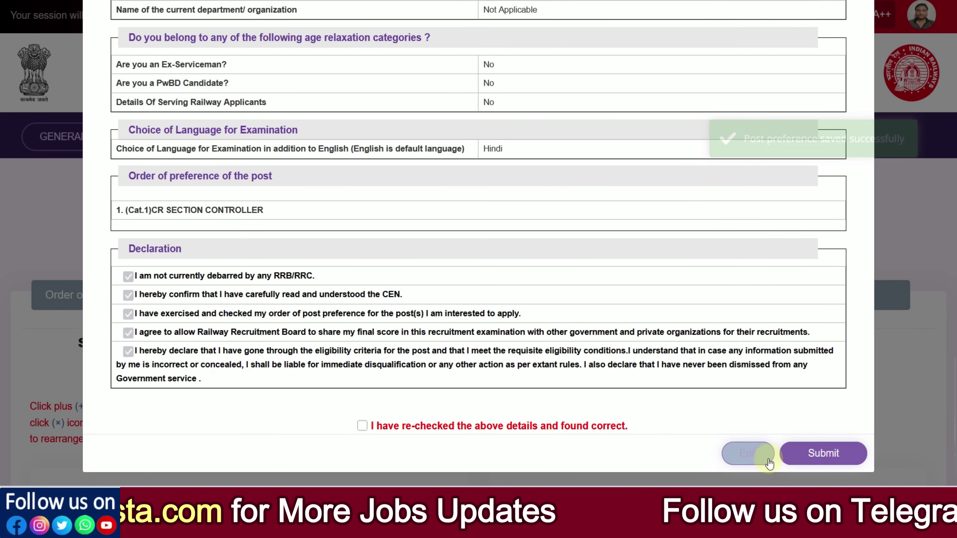
# Tick the re-checked confirmation and submit the application to reach the ₹250.00 fee payment page.
pyautogui.click(362, 425)
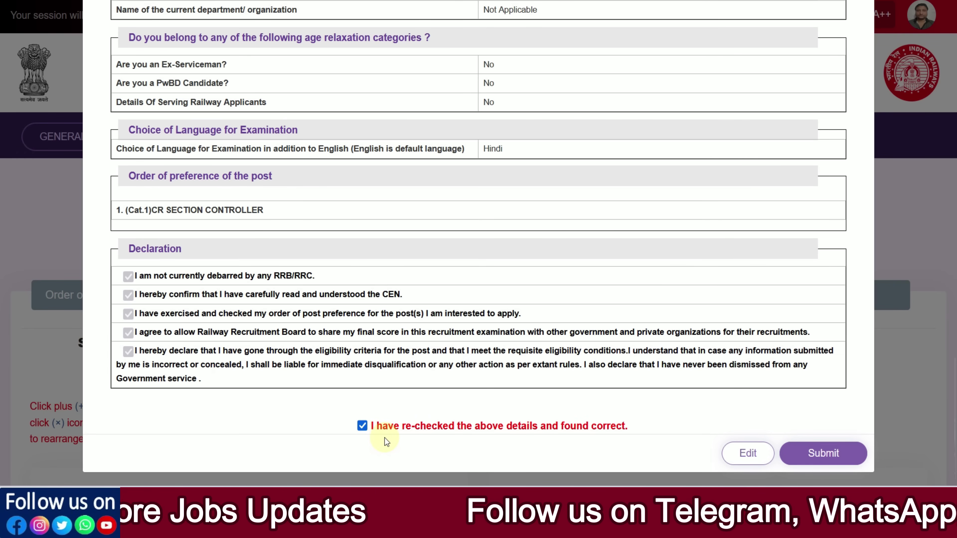
pyautogui.click(816, 464)
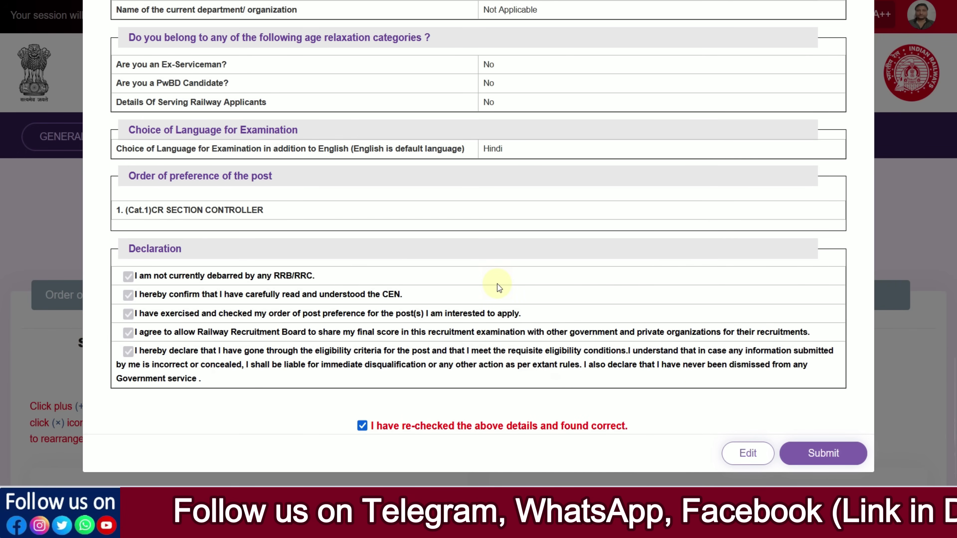
pyautogui.click(822, 454)
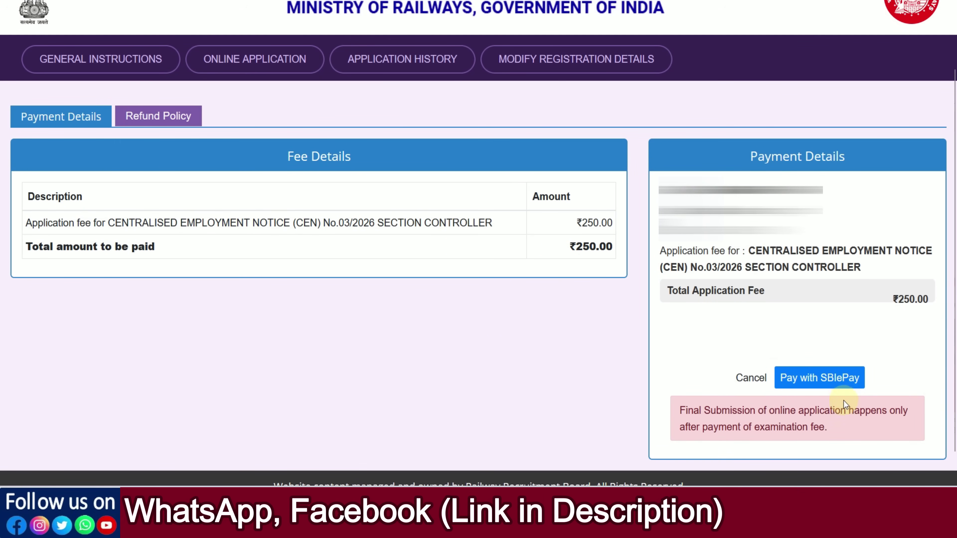
# Pay the ₹250 fee via SBIePay using UPI QR and generate the payment QR code.
pyautogui.click(815, 385)
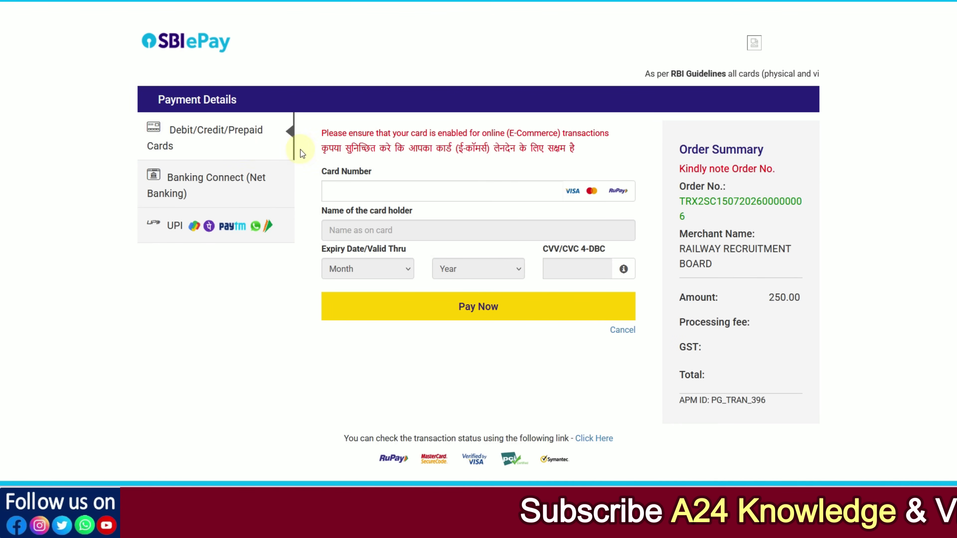
pyautogui.click(259, 185)
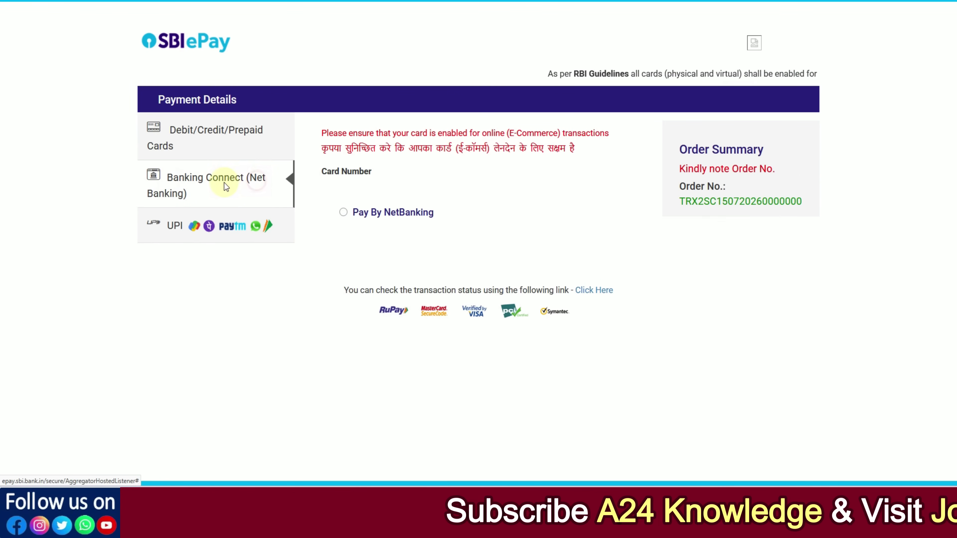
pyautogui.click(260, 227)
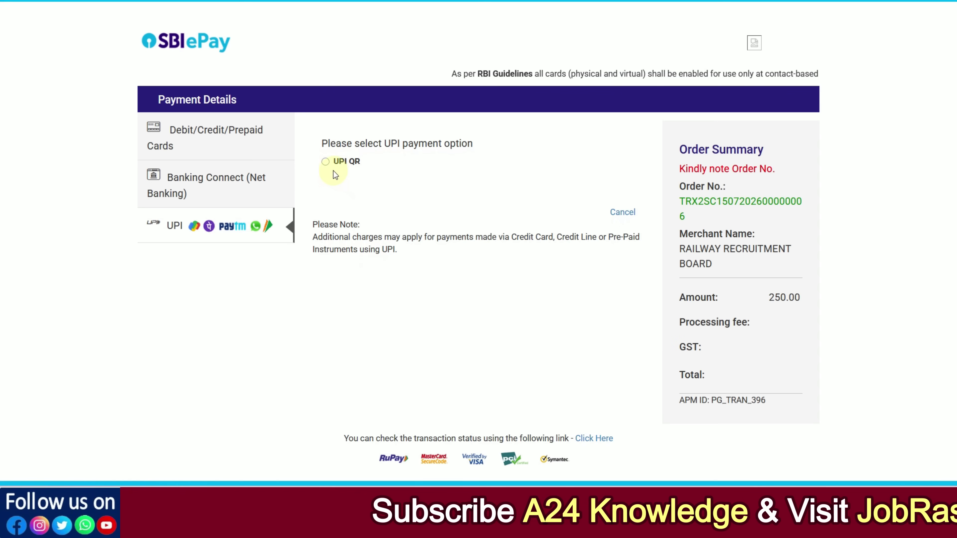
pyautogui.click(325, 161)
pyautogui.click(455, 222)
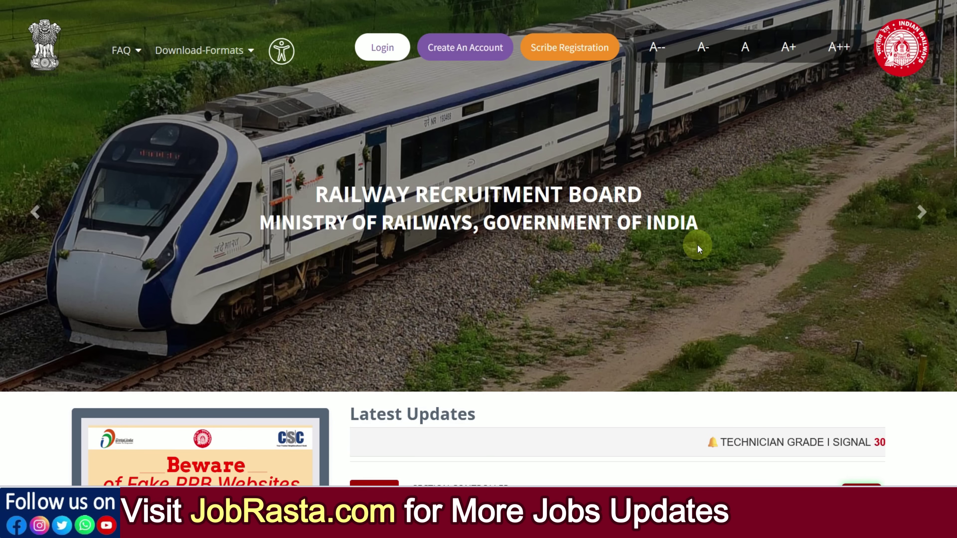
pyautogui.scroll(-4, 698, 245)
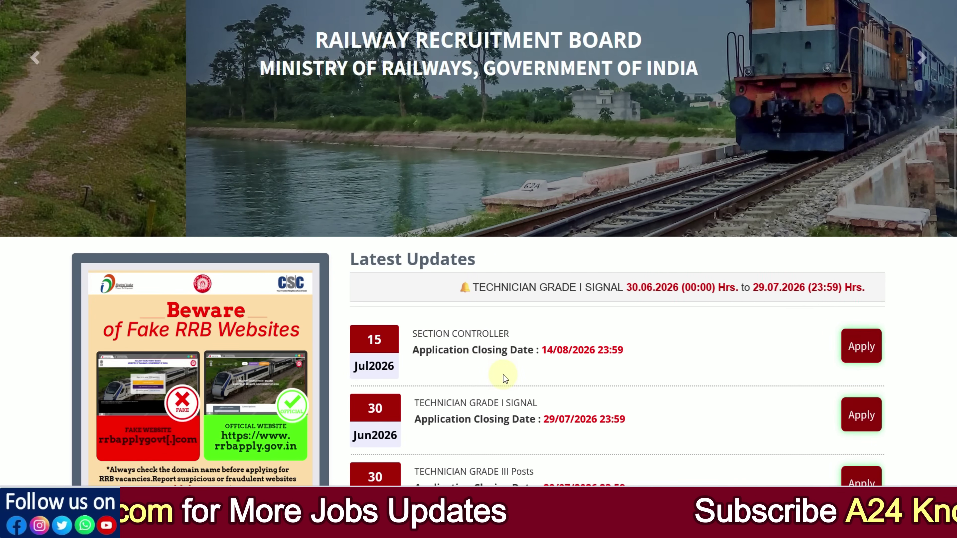
pyautogui.scroll(4, 502, 375)
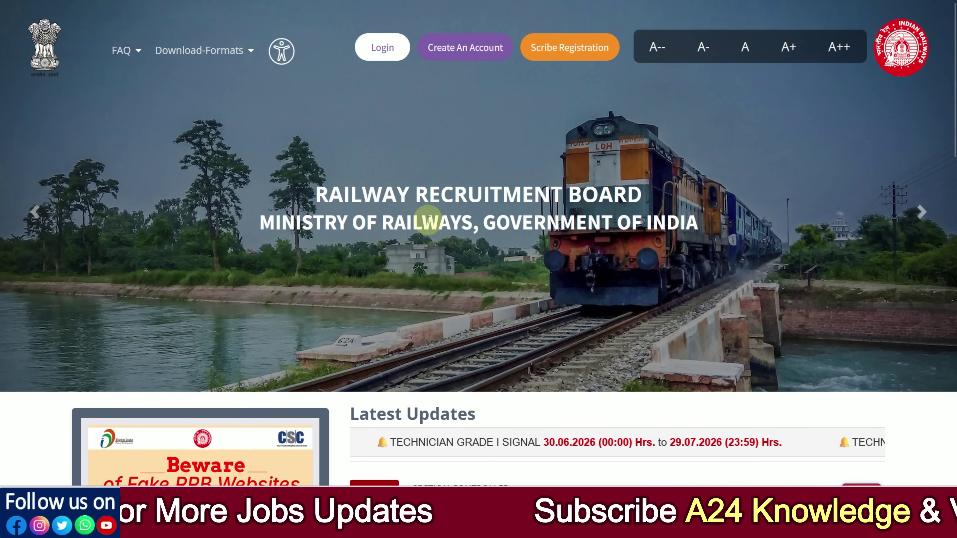